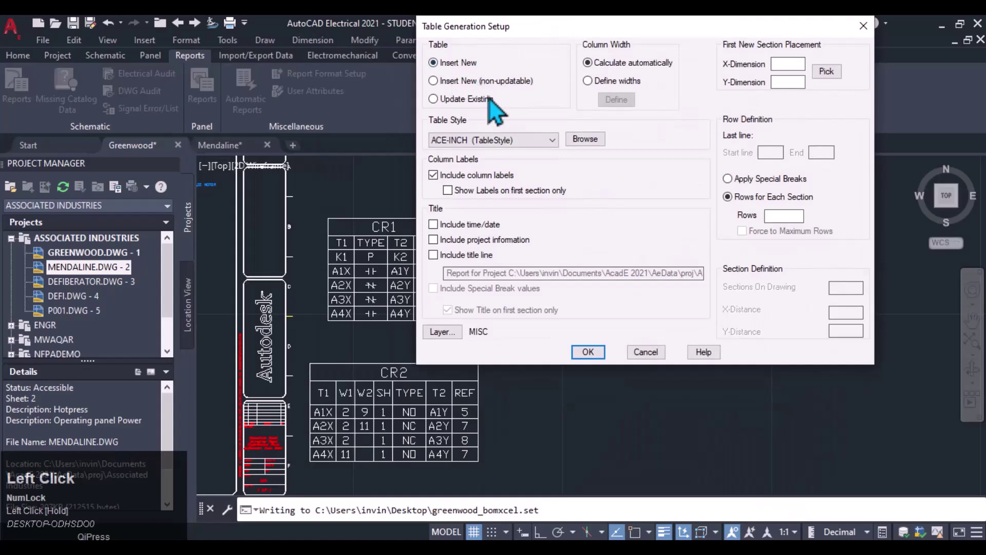
Include time/date, project information and a title line in the report table, and save the format changes to greenwood_bomxcel.set.
{"action": "left_click", "coordinate": [436, 225]}
{"action": "left_click", "coordinate": [438, 239]}
{"action": "left_click", "coordinate": [452, 254]}
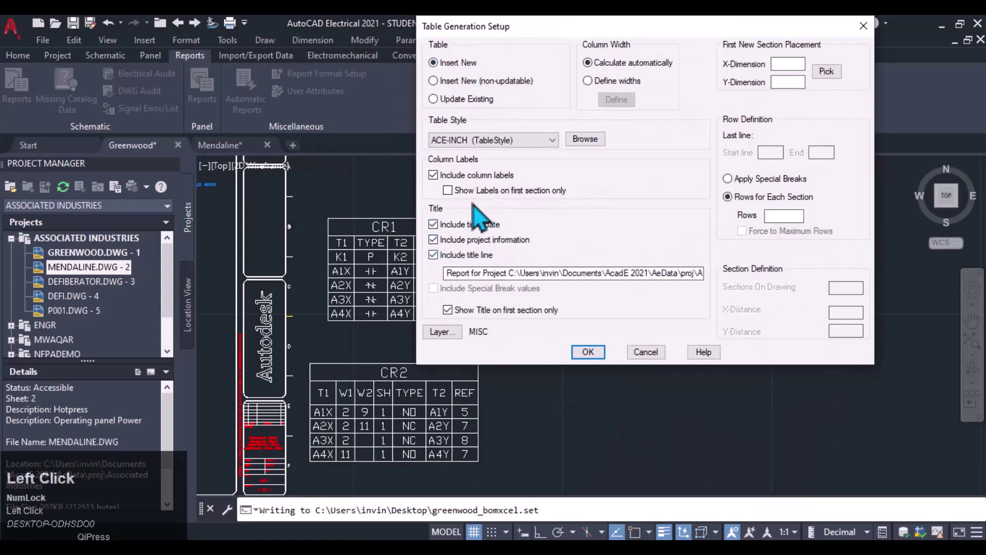
{"action": "left_click", "coordinate": [588, 352]}
{"action": "left_click", "coordinate": [592, 353]}
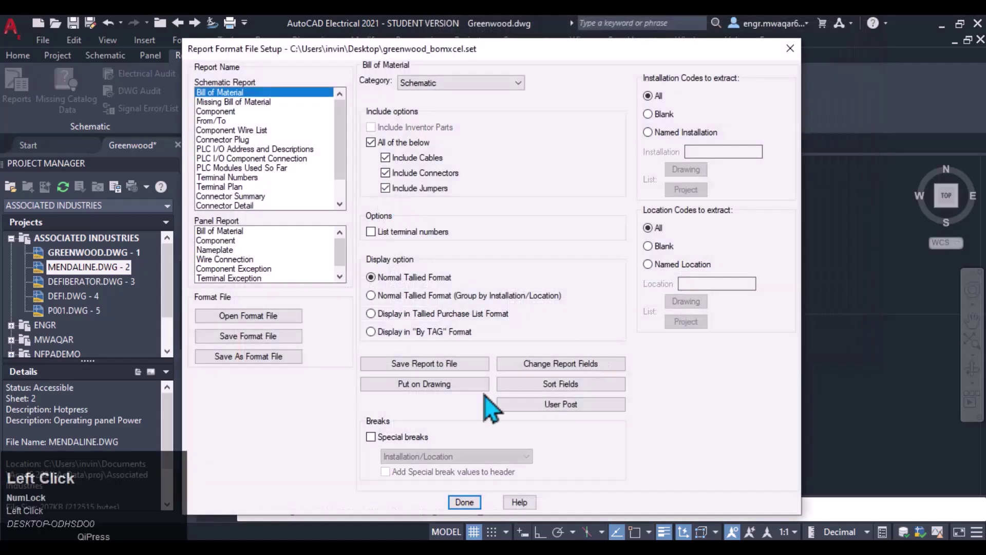
{"action": "left_click", "coordinate": [465, 502]}
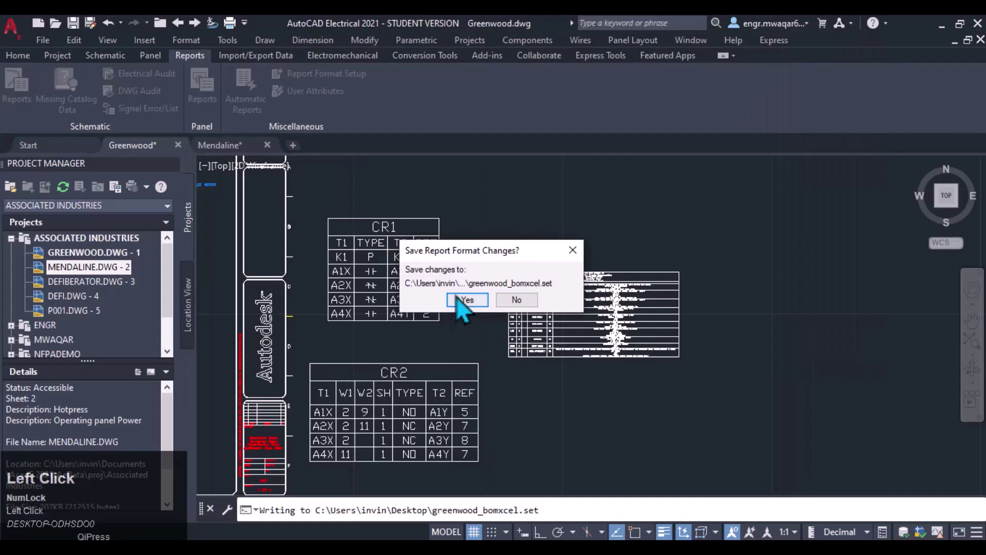
{"action": "left_click", "coordinate": [469, 299]}
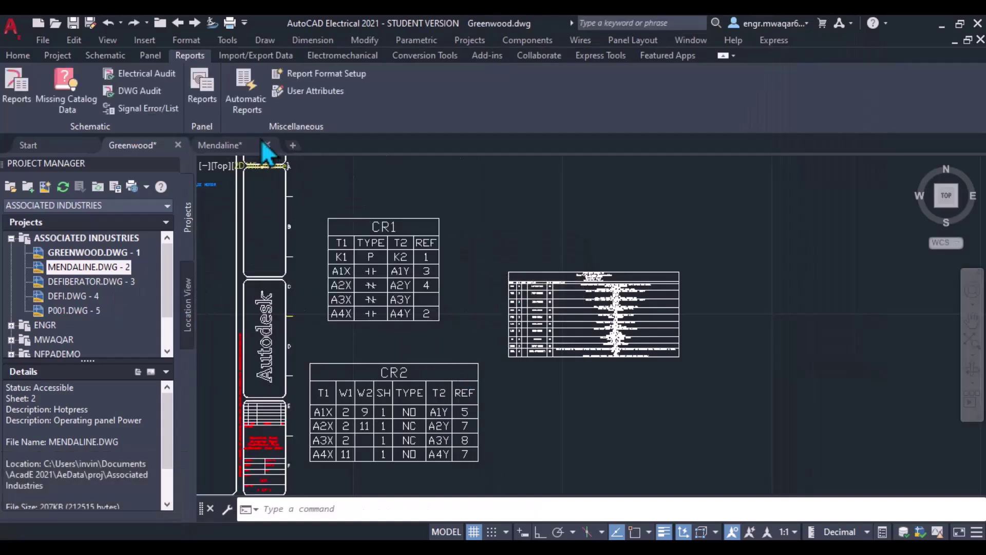
Add the schematic Bill of Material report to the automatic reports, using the format file greenwood_bomxcel.set from the Desktop folder.
{"action": "left_click", "coordinate": [245, 99]}
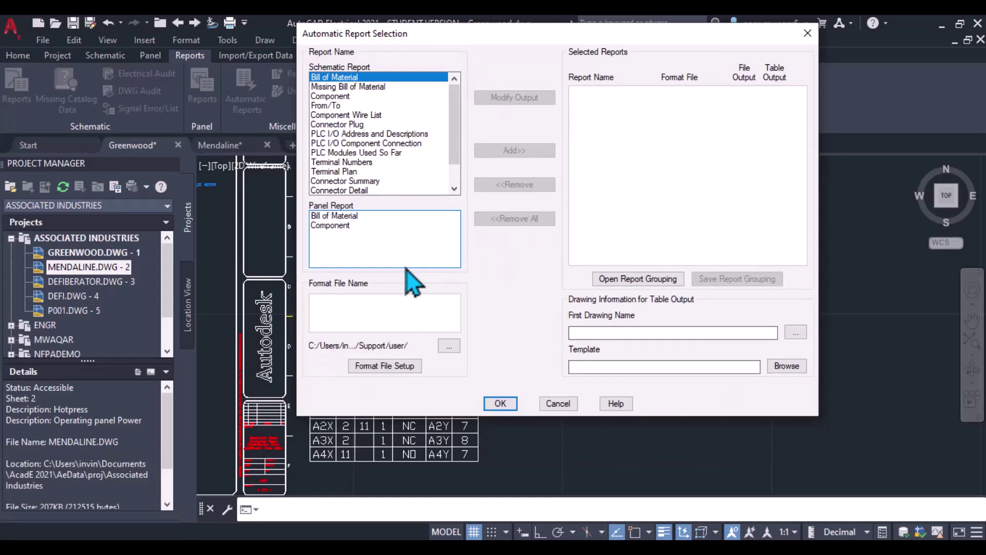
{"action": "left_click", "coordinate": [344, 78]}
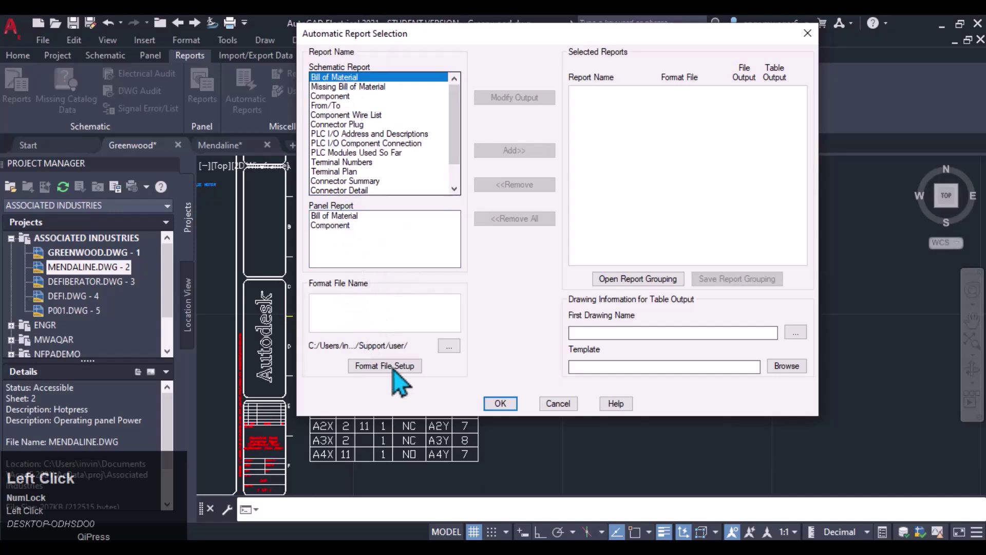
{"action": "left_click", "coordinate": [449, 346]}
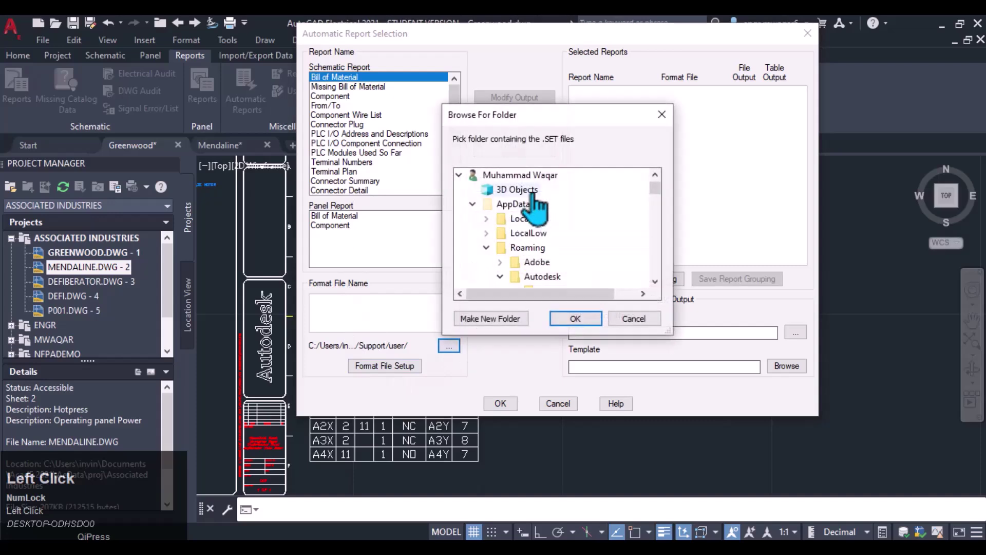
{"action": "scroll", "coordinate": [534, 208], "scroll_direction": "up", "scroll_amount": 1}
{"action": "left_click", "coordinate": [484, 175]}
{"action": "left_click", "coordinate": [575, 319]}
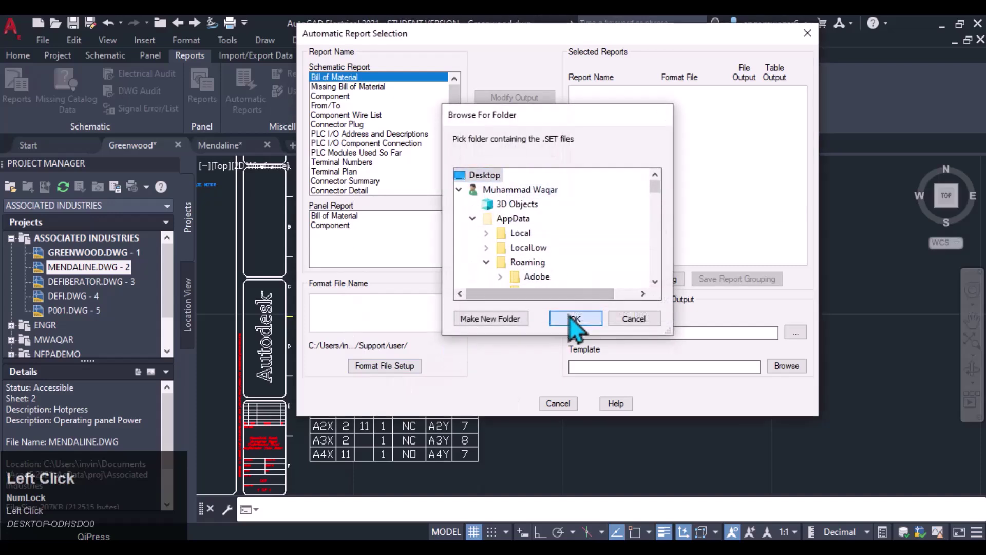
{"action": "double_click", "coordinate": [359, 304]}
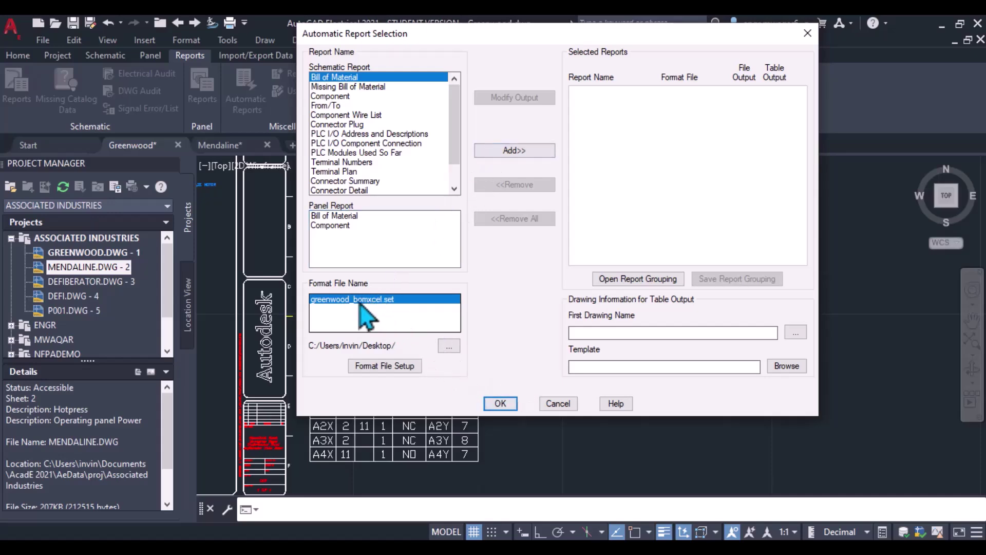
{"action": "left_click", "coordinate": [514, 150]}
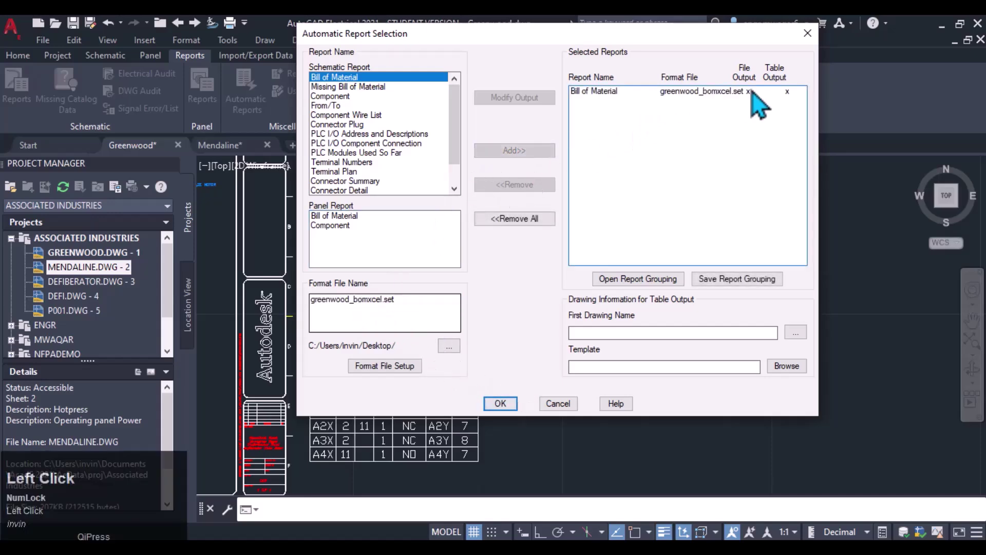
Turn File Output off for the selected Bill of Material report and turn it back on.
{"action": "left_click", "coordinate": [693, 91]}
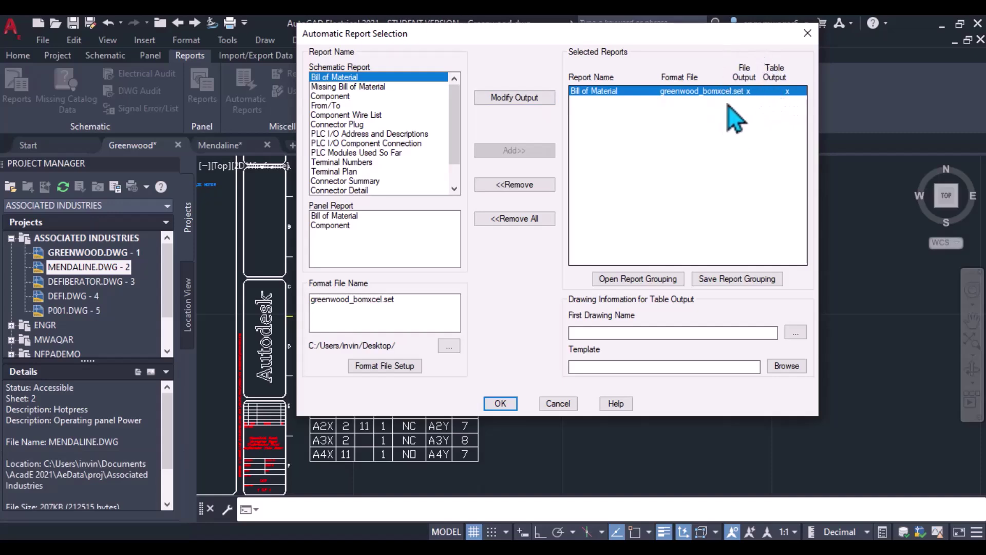
{"action": "left_click", "coordinate": [511, 99]}
{"action": "left_click", "coordinate": [462, 300]}
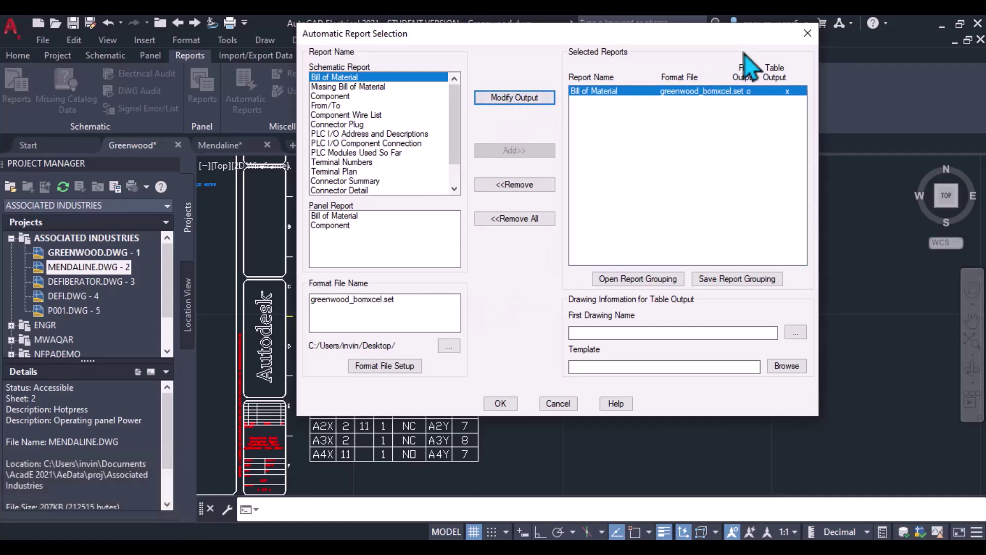
{"action": "left_click", "coordinate": [531, 97]}
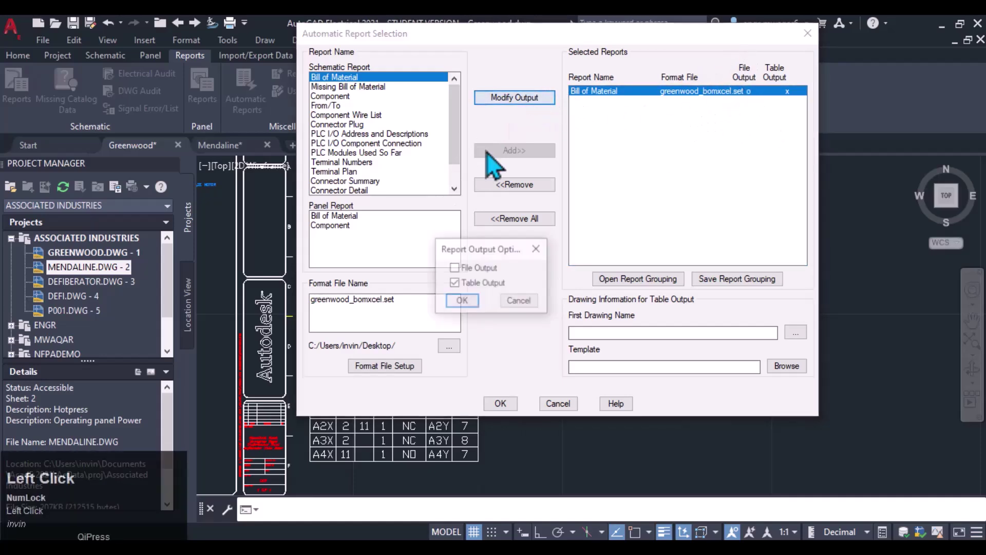
{"action": "left_click", "coordinate": [462, 302]}
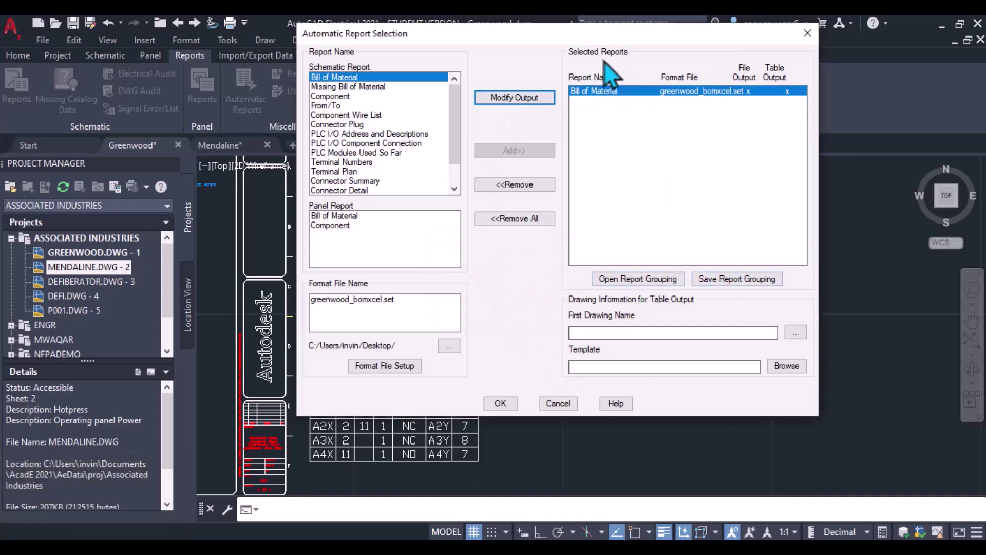
Save the report grouping as greenwood.rgf on the Desktop.
{"action": "left_click", "coordinate": [732, 282]}
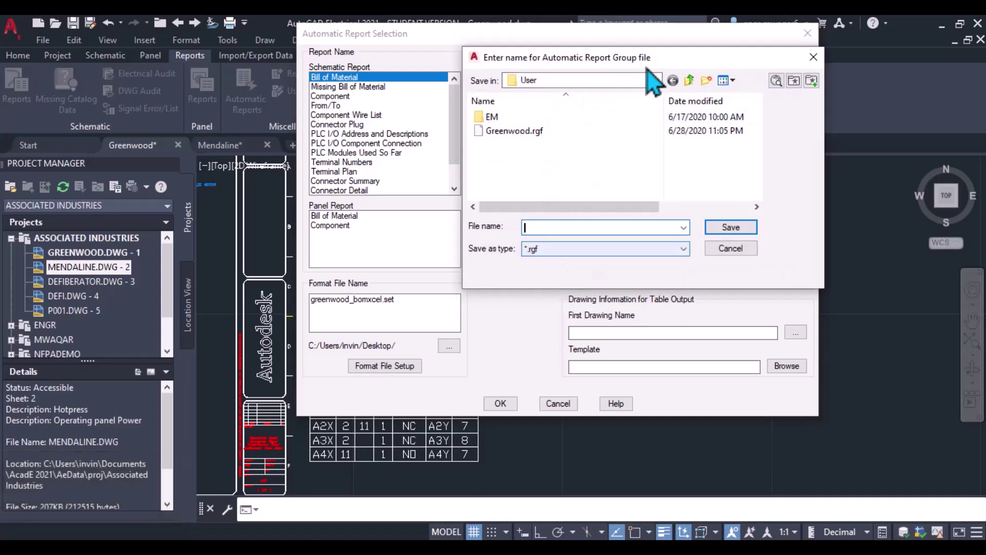
{"action": "left_click", "coordinate": [657, 81]}
{"action": "left_click", "coordinate": [545, 95]}
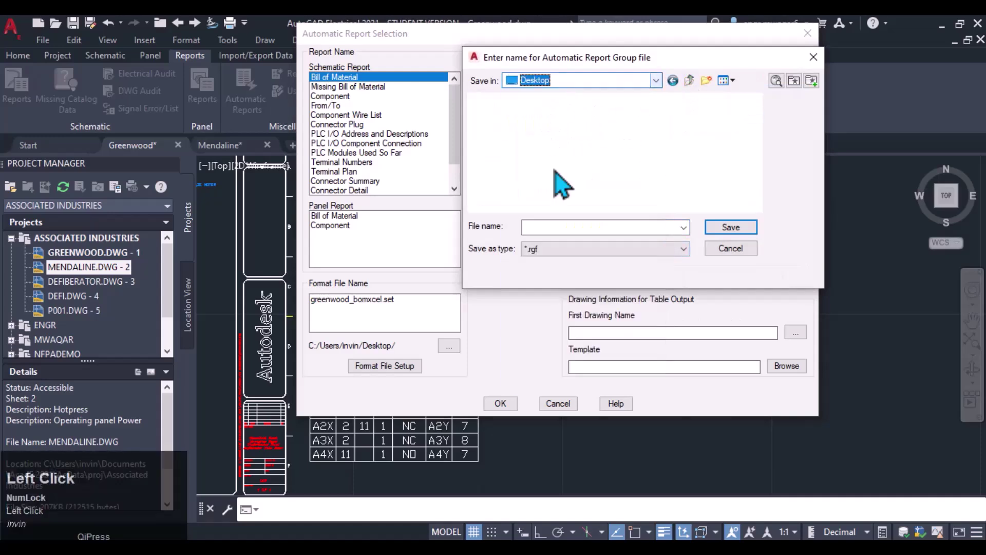
{"action": "left_click", "coordinate": [550, 227]}
{"action": "type", "text": "greenwood"}
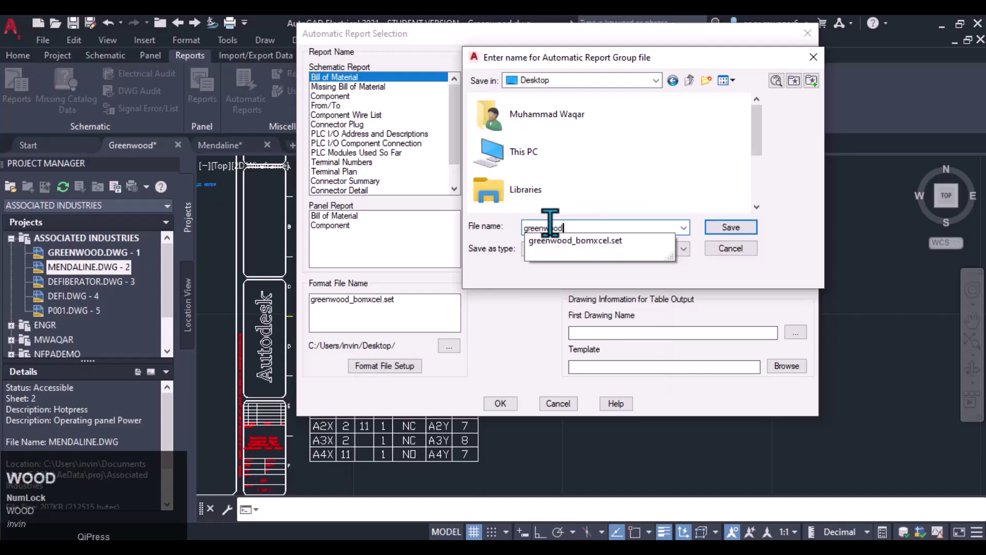
{"action": "left_click", "coordinate": [616, 191]}
{"action": "left_click", "coordinate": [577, 226]}
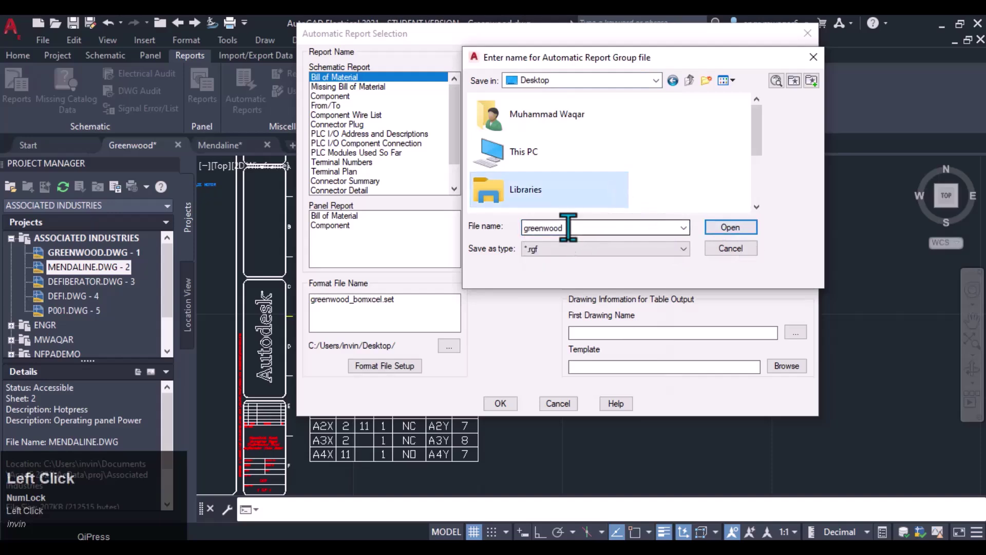
{"action": "left_click", "coordinate": [552, 81]}
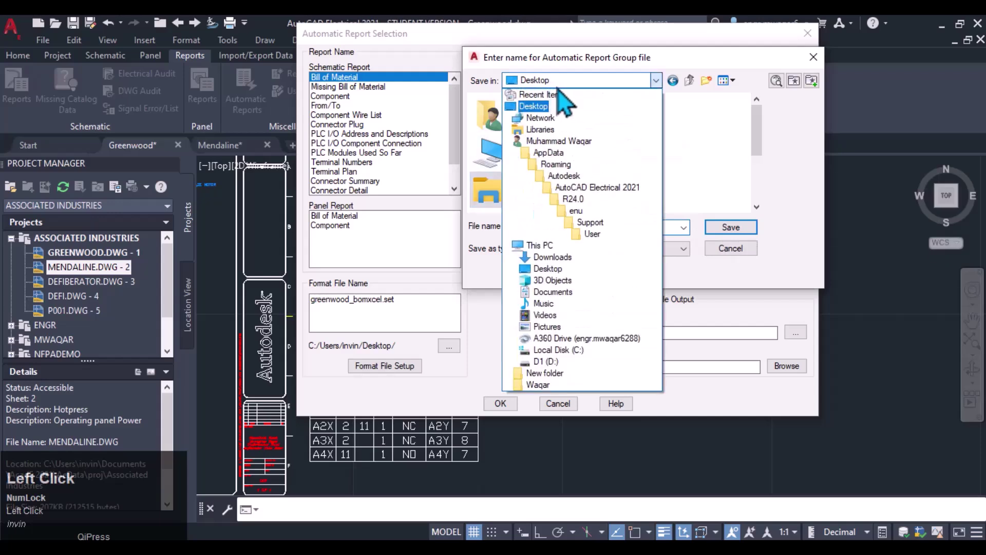
{"action": "left_click", "coordinate": [719, 231]}
{"action": "left_click", "coordinate": [719, 231]}
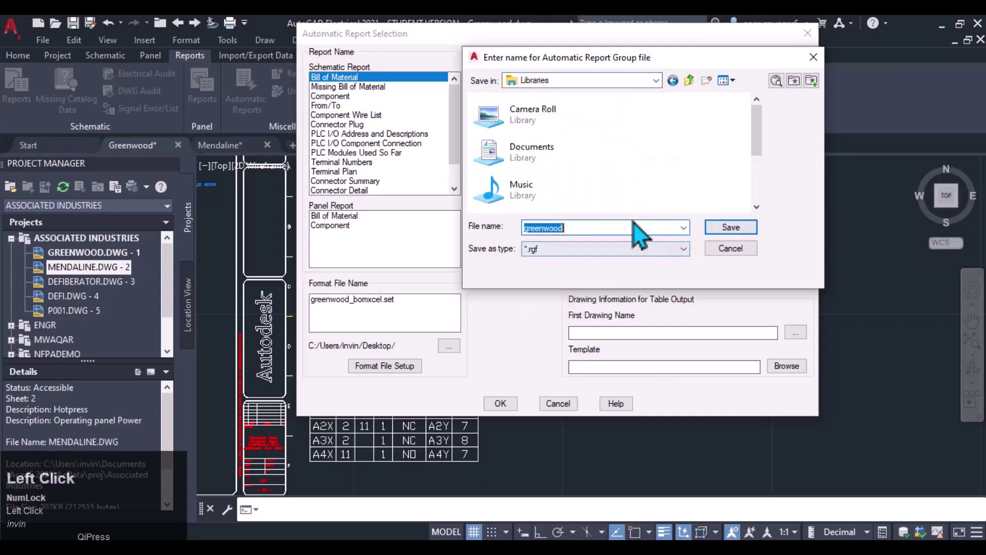
{"action": "left_click", "coordinate": [687, 81]}
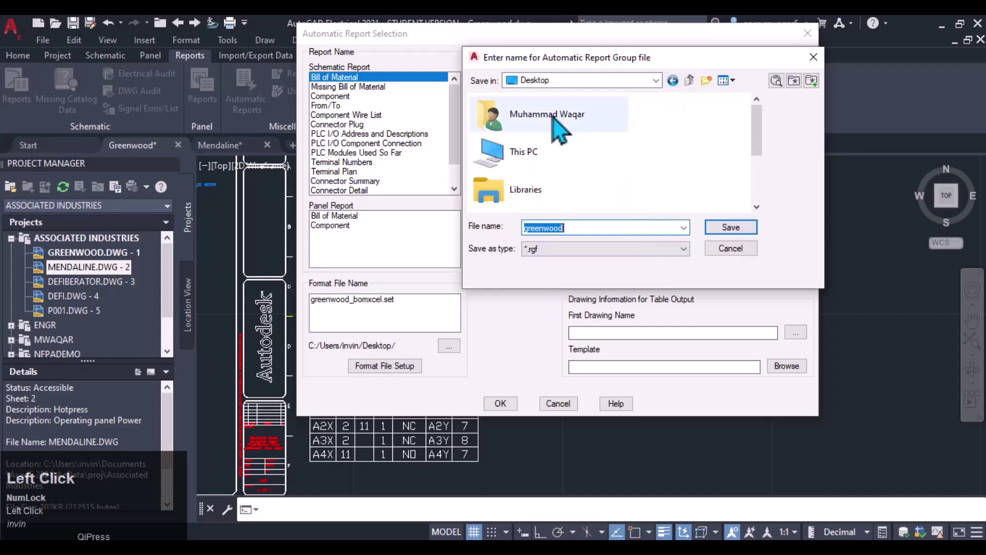
{"action": "left_click", "coordinate": [729, 229]}
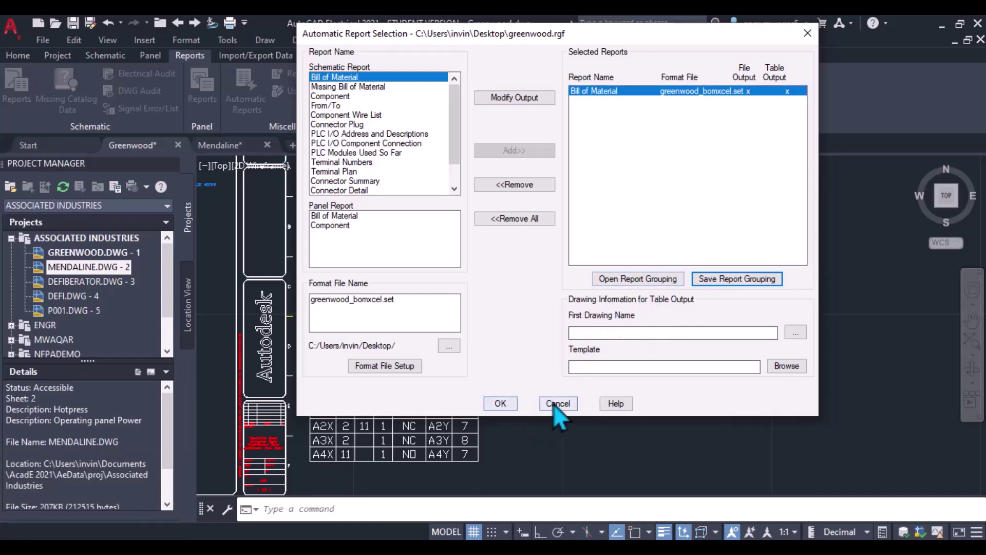
Run the automatic report generation and allow the current Greenwood drawing to be saved.
{"action": "left_click", "coordinate": [510, 405]}
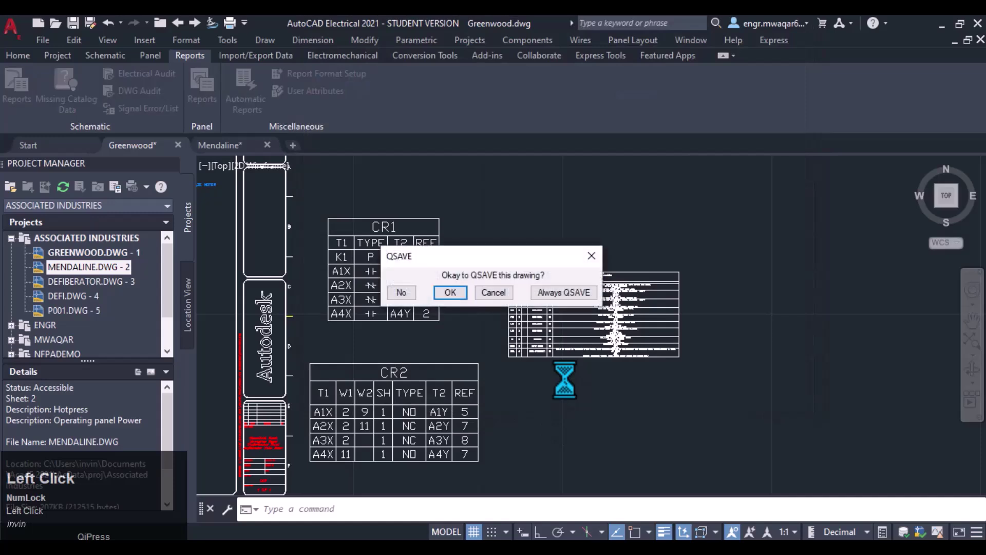
{"action": "left_click", "coordinate": [449, 294]}
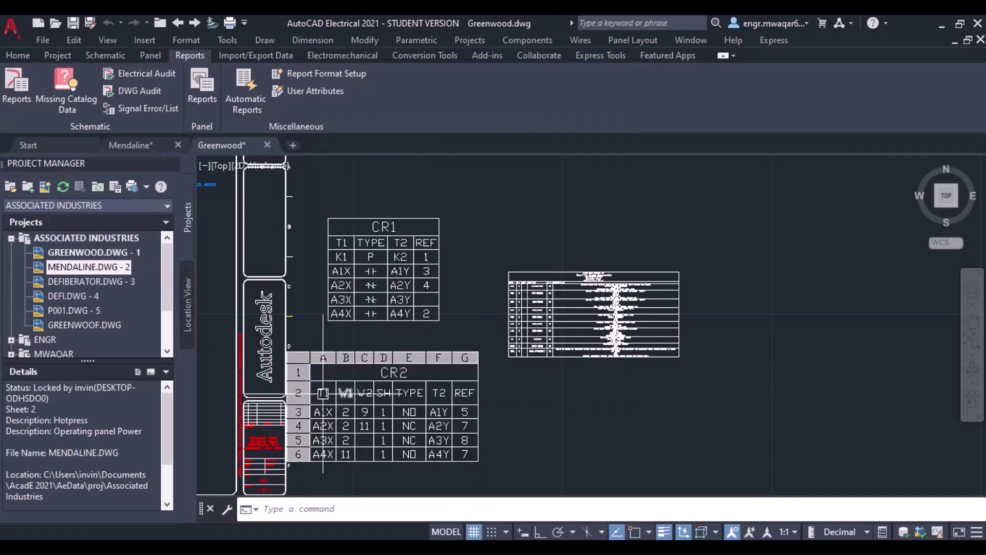
Open GREENWOOF.DWG from the ASSOCIATED INDUSTRIES project.
{"action": "left_click", "coordinate": [93, 326]}
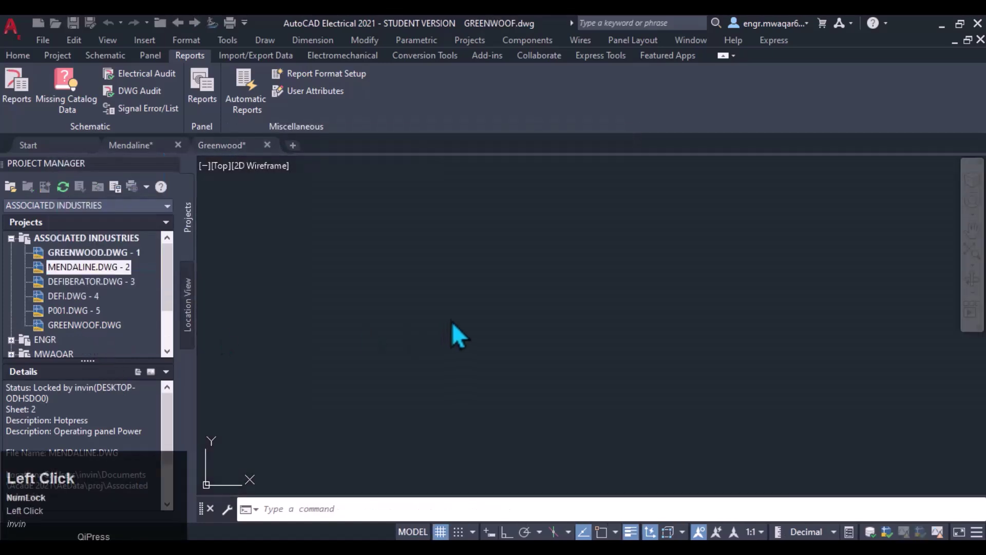
{"action": "scroll", "coordinate": [386, 314], "scroll_direction": "down", "scroll_amount": 2}
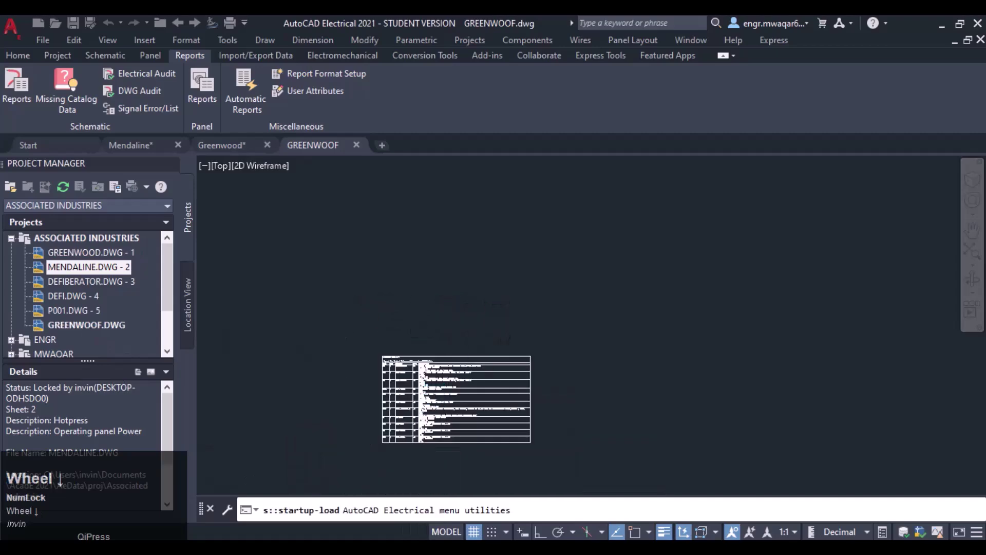
{"action": "scroll", "coordinate": [450, 310], "scroll_direction": "down", "scroll_amount": 2}
{"action": "left_click", "coordinate": [109, 331]}
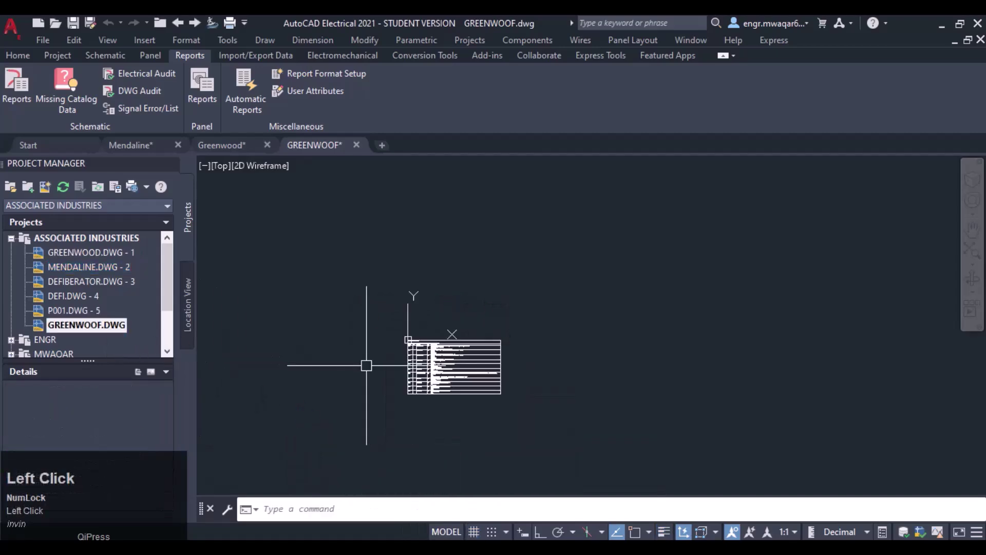
Examine the generated Bill of Material table in GREENWOOF.DWG, including its title lines, column labels and component rows.
{"action": "scroll", "coordinate": [405, 401], "scroll_direction": "up", "scroll_amount": 6}
{"action": "middle_click_drag", "start_coordinate": [473, 316], "coordinate": [450, 323]}
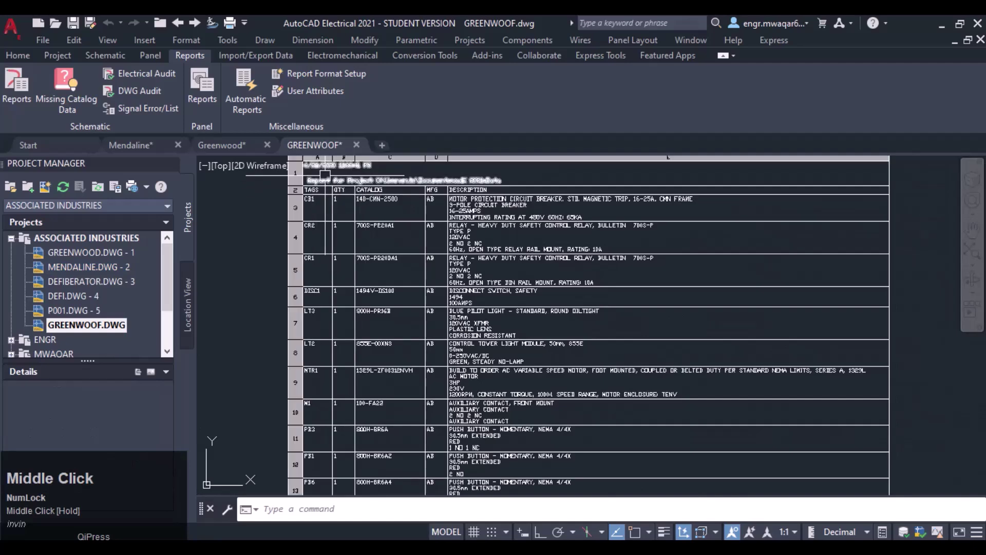
{"action": "scroll", "coordinate": [332, 202], "scroll_direction": "up", "scroll_amount": 5}
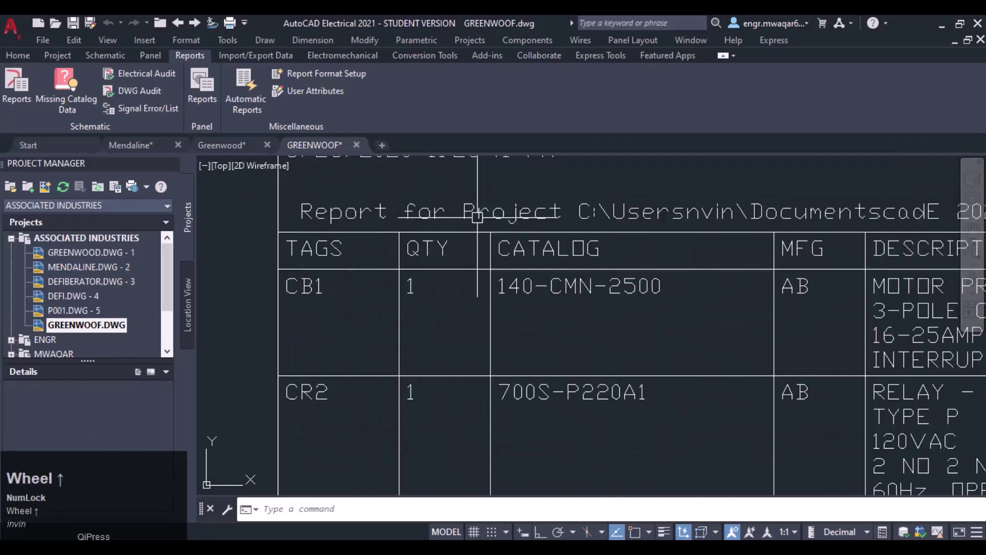
{"action": "scroll", "coordinate": [643, 198], "scroll_direction": "down", "scroll_amount": 3}
{"action": "middle_click", "coordinate": [644, 216]}
{"action": "scroll", "coordinate": [665, 233], "scroll_direction": "up", "scroll_amount": 2}
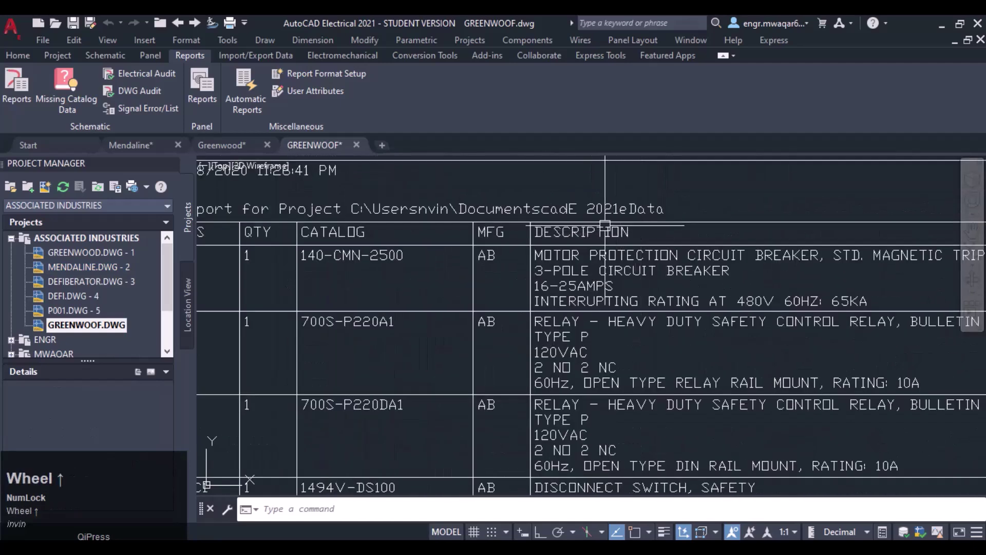
{"action": "scroll", "coordinate": [665, 232], "scroll_direction": "down", "scroll_amount": 4}
{"action": "middle_click_drag", "start_coordinate": [427, 246], "coordinate": [429, 190]}
{"action": "scroll", "coordinate": [429, 189], "scroll_direction": "down", "scroll_amount": 3}
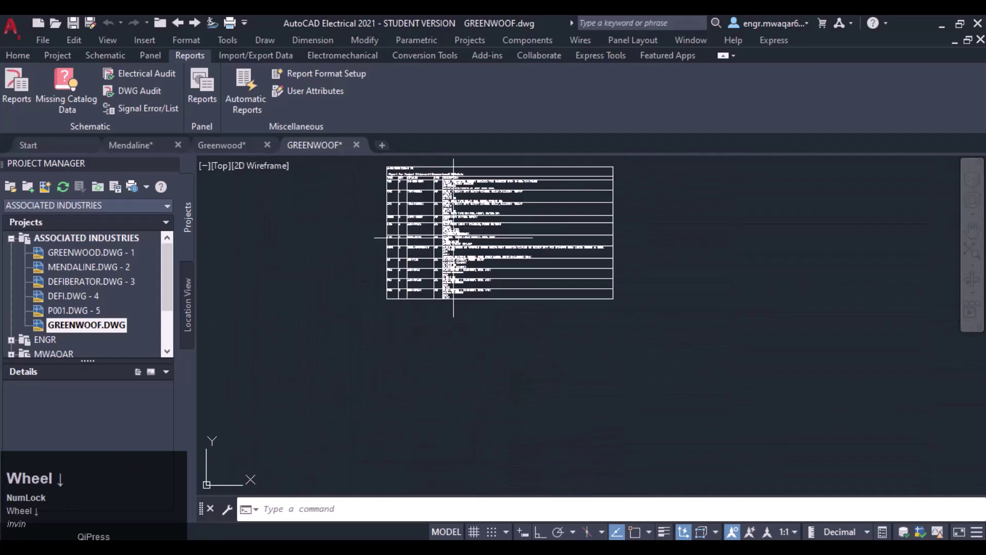
{"action": "middle_click", "coordinate": [452, 206]}
{"action": "scroll", "coordinate": [389, 306], "scroll_direction": "up", "scroll_amount": 3}
{"action": "scroll", "coordinate": [331, 276], "scroll_direction": "down", "scroll_amount": 3}
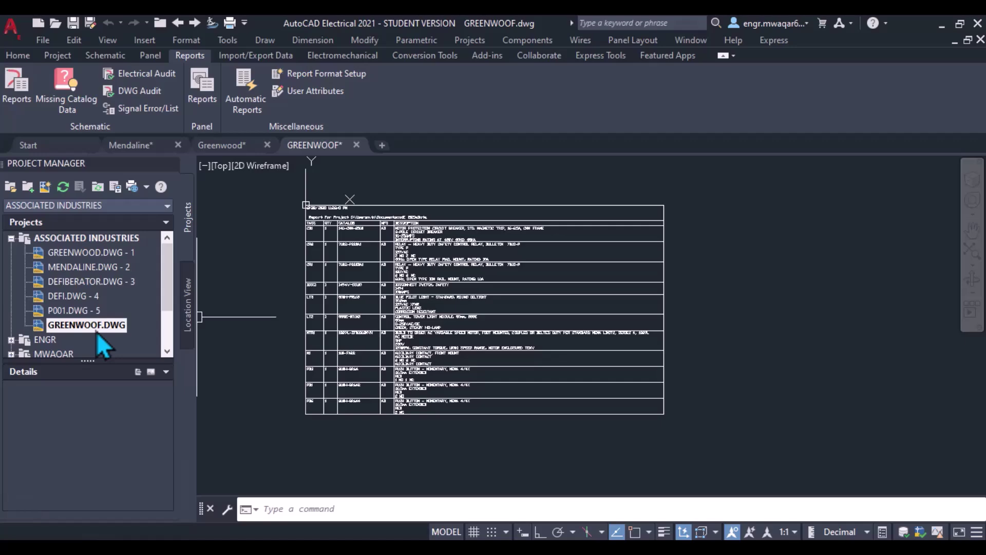
In the schematic Bill of Material format setup, enable ASCII report output and save its output file as greenwood_ascii.rep in the User folder.
{"action": "left_click", "coordinate": [297, 75]}
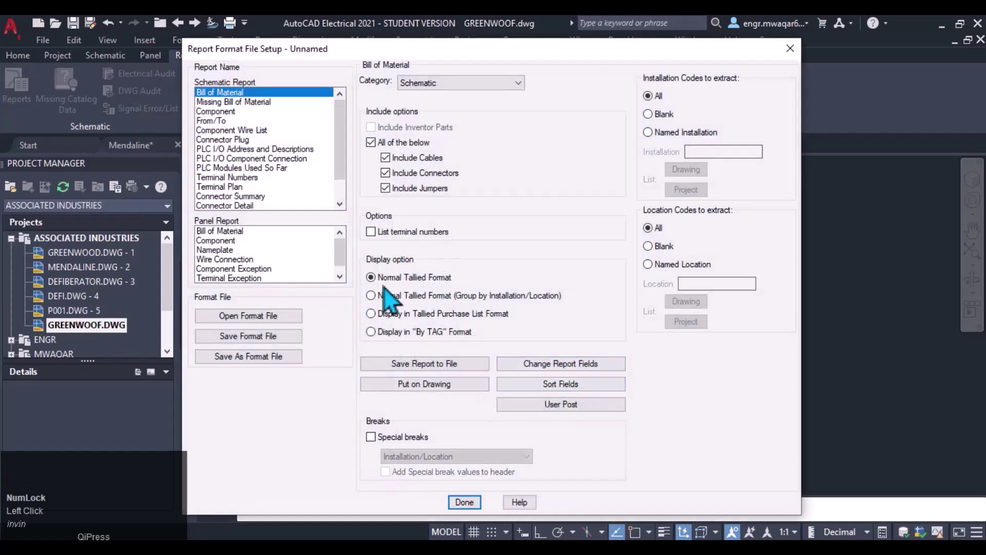
{"action": "left_click", "coordinate": [420, 365]}
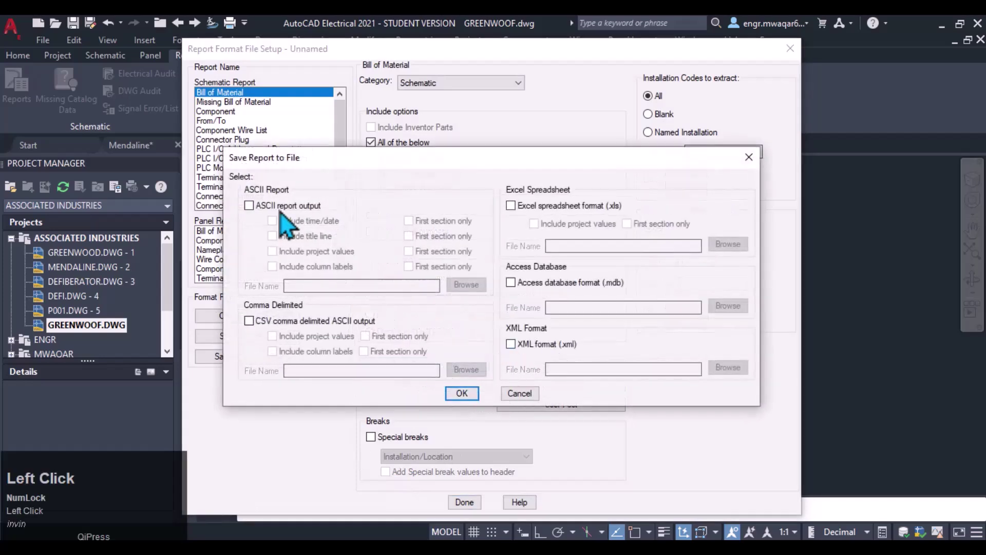
{"action": "left_click", "coordinate": [250, 206]}
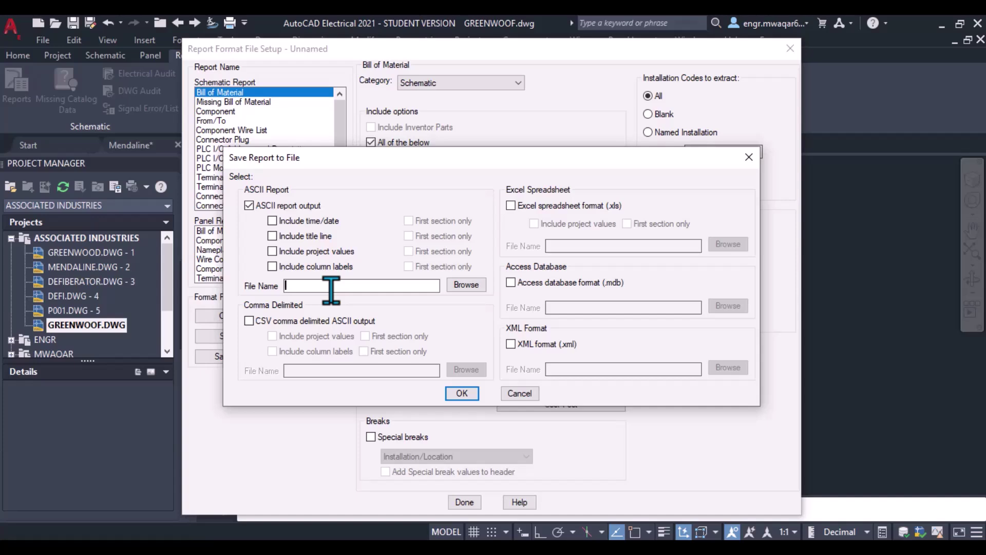
{"action": "type", "text": "greenwood"}
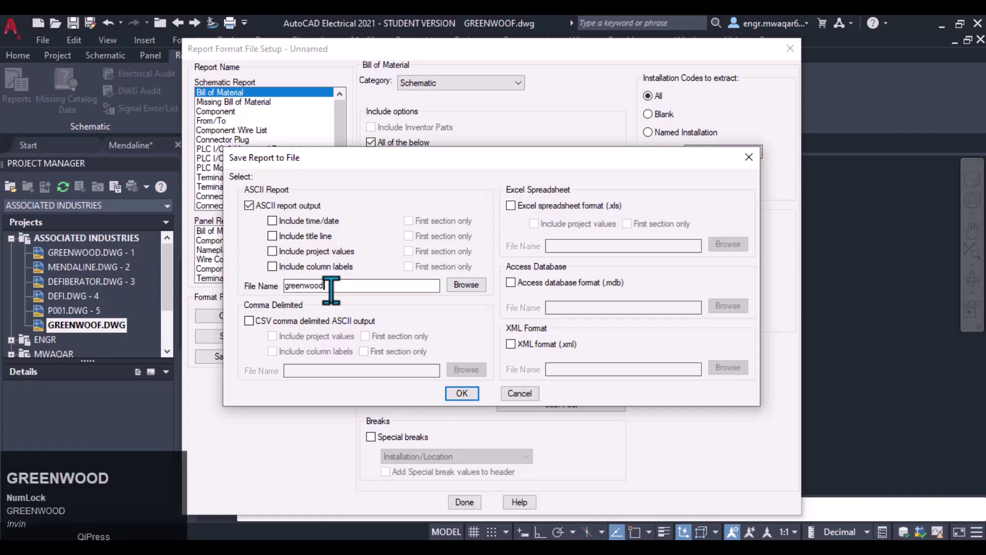
{"action": "type", "text": "_asci"}
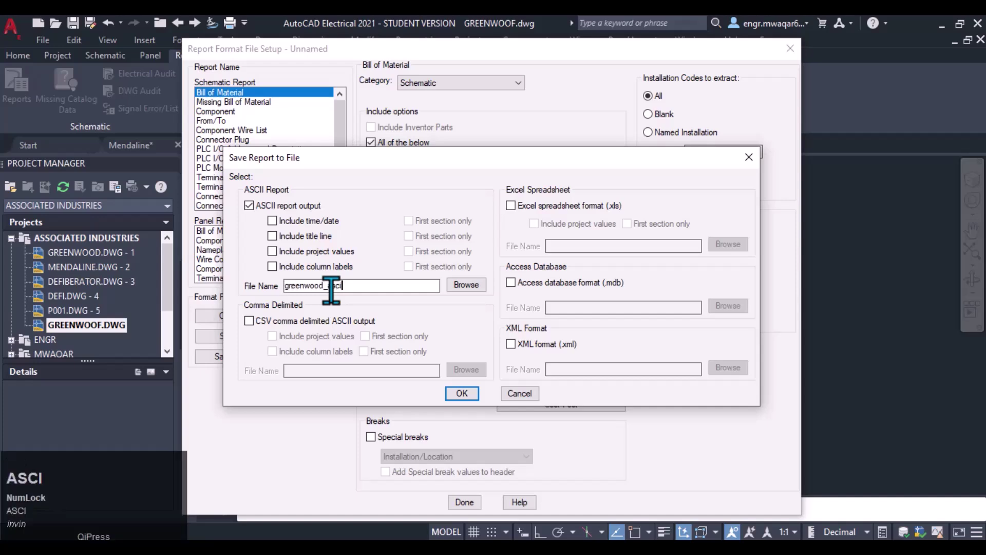
{"action": "type", "text": "i"}
{"action": "left_click", "coordinate": [465, 285]}
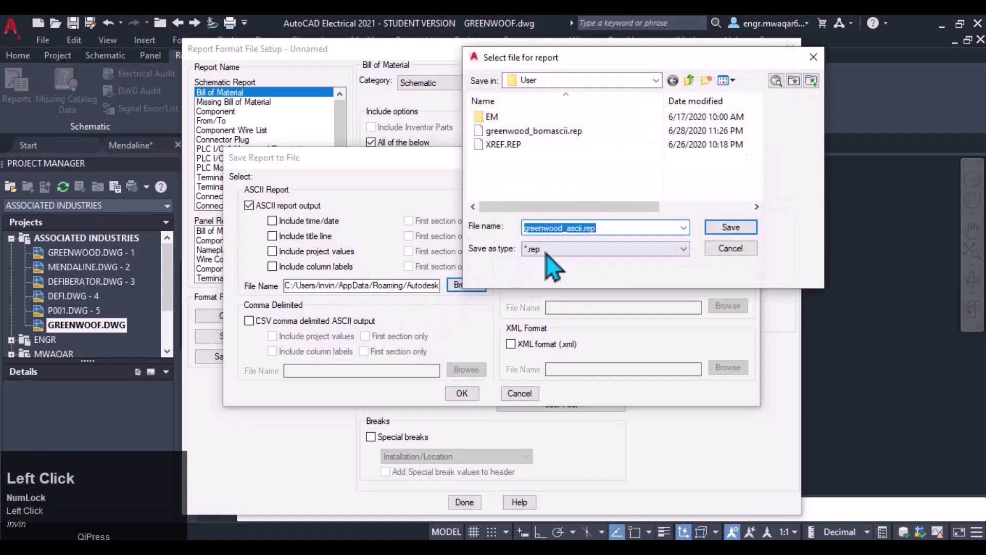
{"action": "left_click", "coordinate": [555, 250]}
{"action": "left_click", "coordinate": [565, 270]}
{"action": "left_click", "coordinate": [731, 227]}
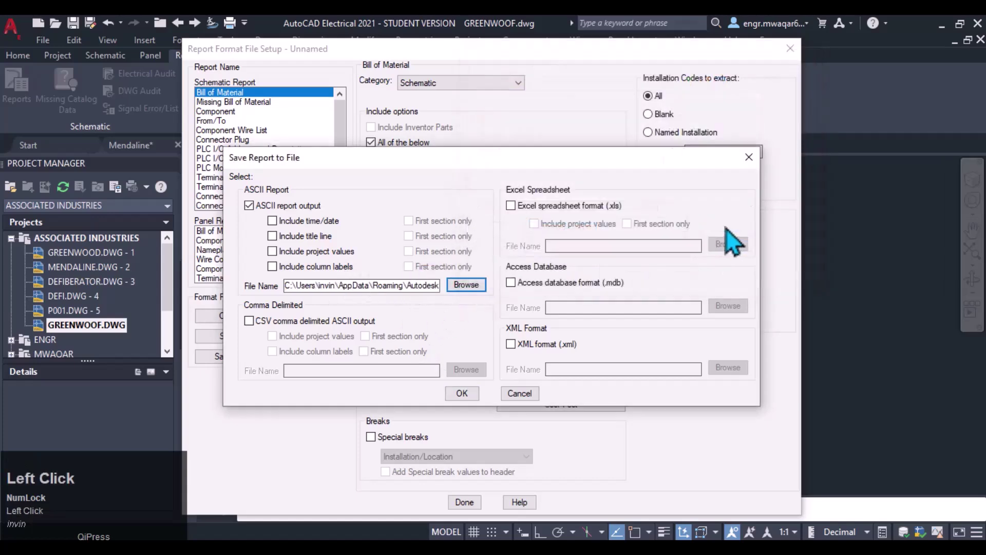
Include time/date, title line, project values and column labels in the ASCII report output, and accept the file output settings.
{"action": "left_click", "coordinate": [273, 220]}
{"action": "left_click", "coordinate": [272, 235]}
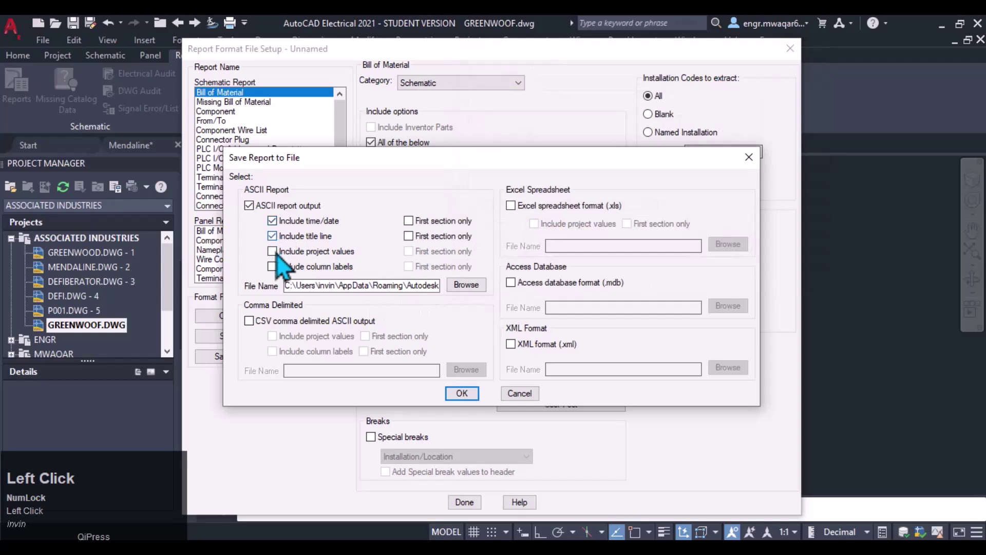
{"action": "left_click", "coordinate": [272, 251]}
{"action": "left_click", "coordinate": [272, 266]}
{"action": "left_click", "coordinate": [460, 393]}
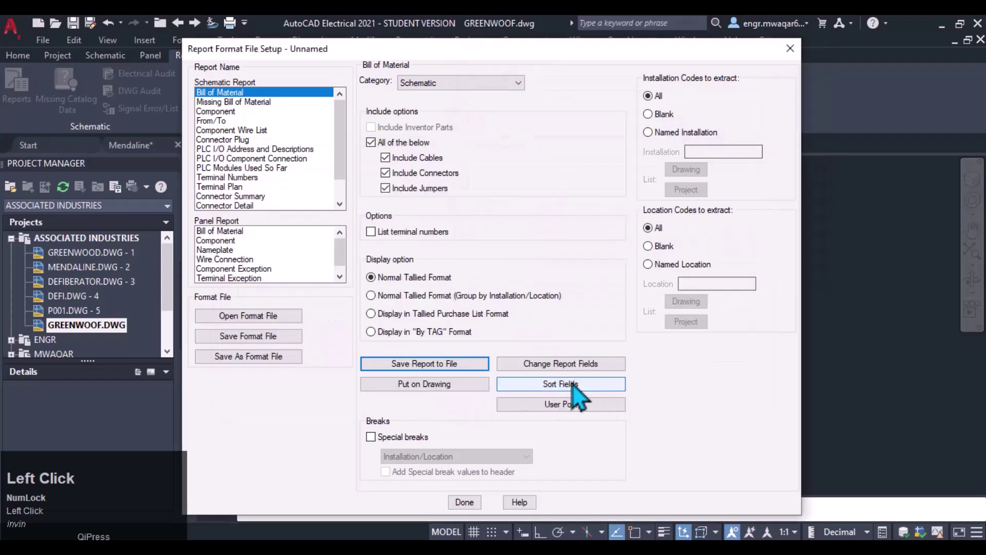
Check the Bill of Material report fields and the sort fields, accepting both without edits.
{"action": "left_click", "coordinate": [570, 364]}
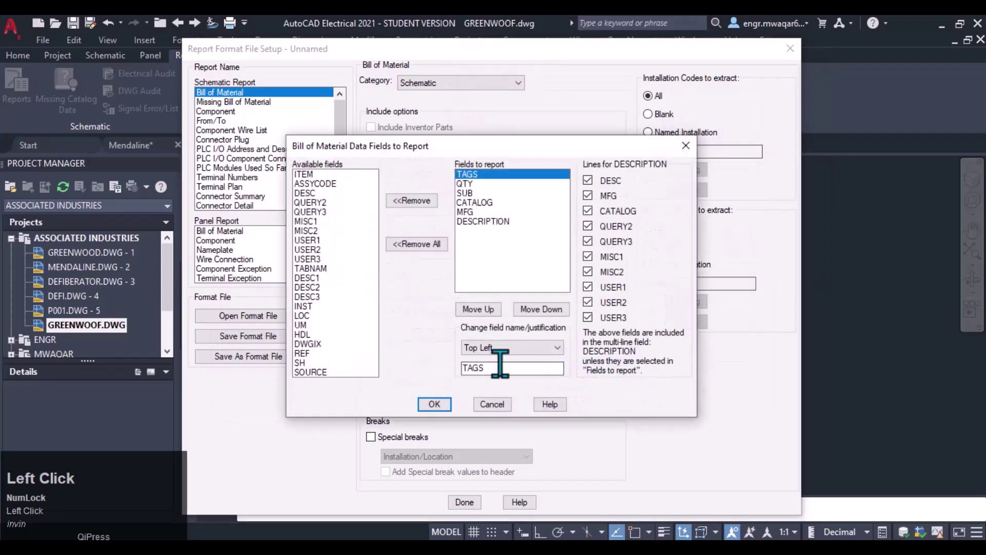
{"action": "left_click", "coordinate": [434, 404]}
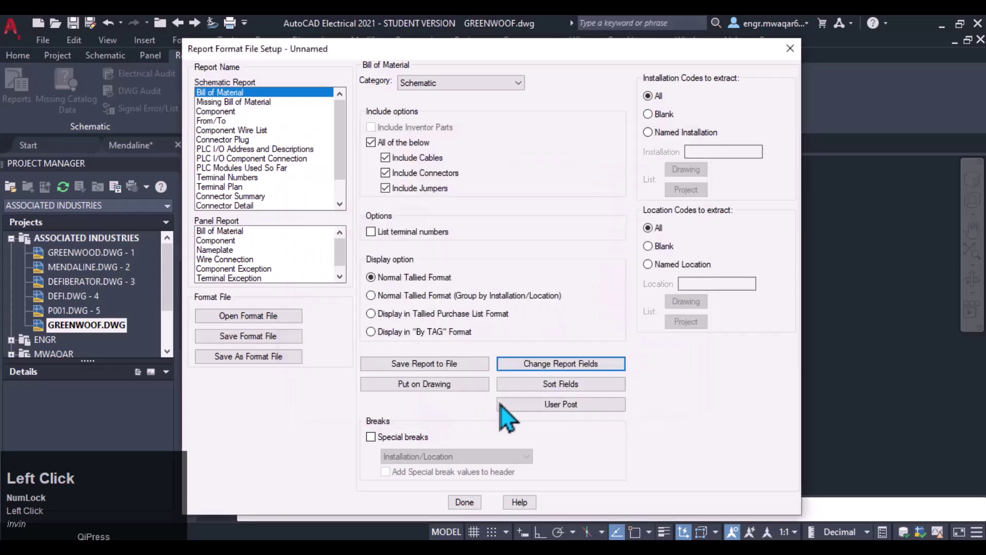
{"action": "left_click", "coordinate": [552, 389]}
{"action": "left_click", "coordinate": [467, 315]}
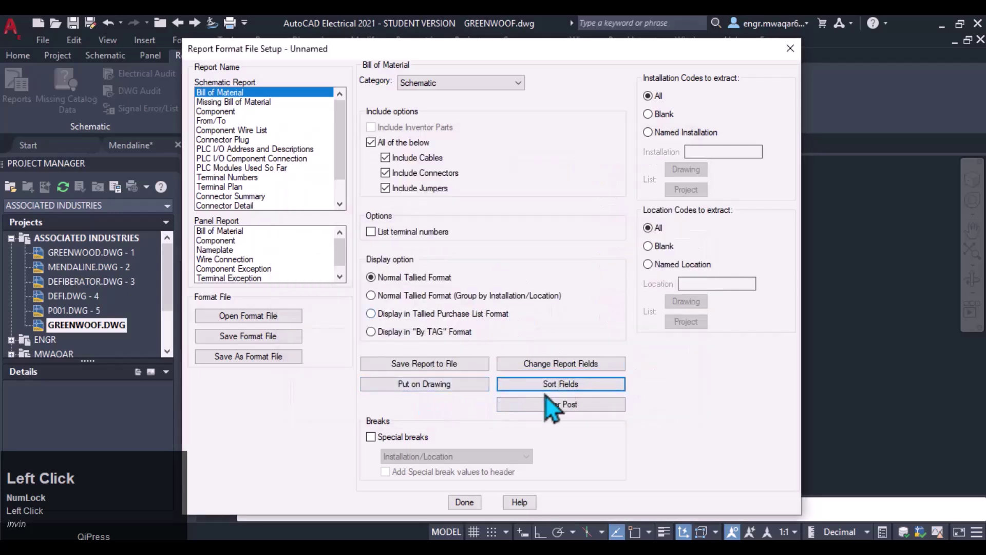
Save the Bill of Material format file as greenwood_ascii.set on the Desktop and finish the format setup.
{"action": "left_click", "coordinate": [252, 357]}
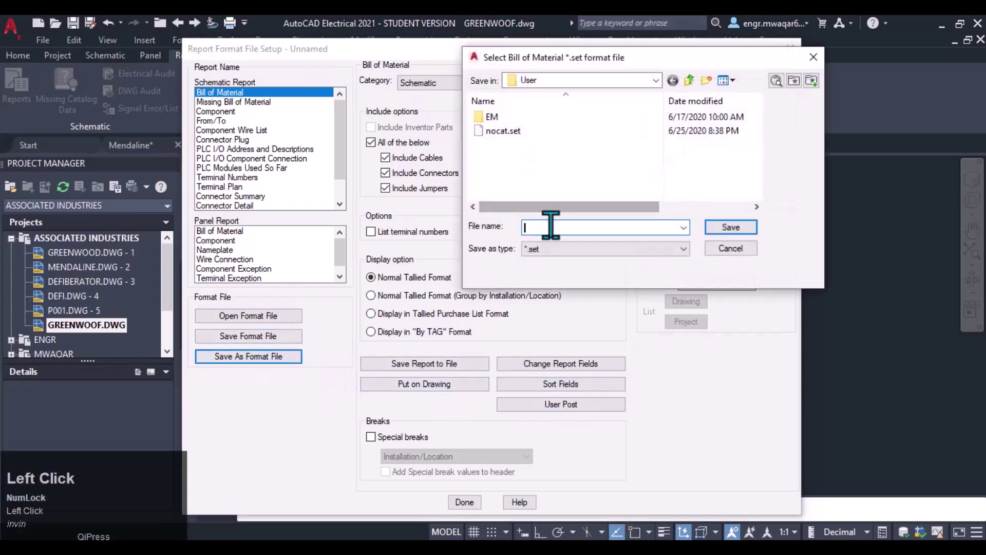
{"action": "type", "text": "gree"}
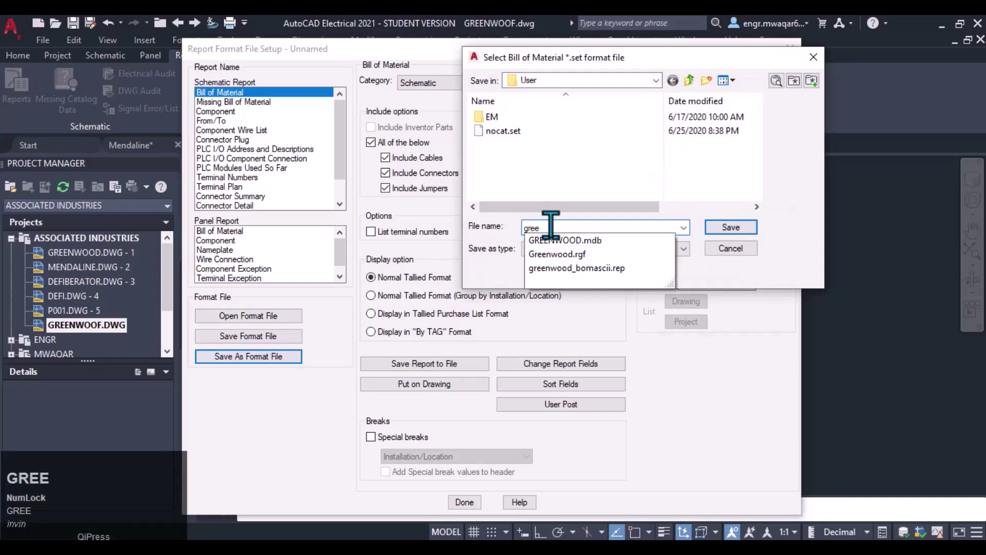
{"action": "type", "text": "nwood_ascii"}
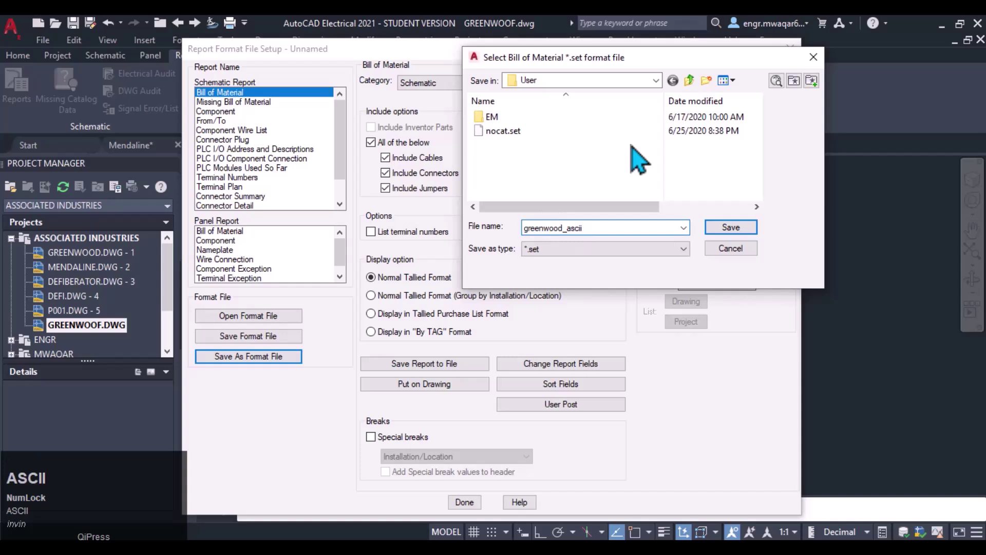
{"action": "left_click", "coordinate": [656, 81]}
{"action": "left_click", "coordinate": [559, 107]}
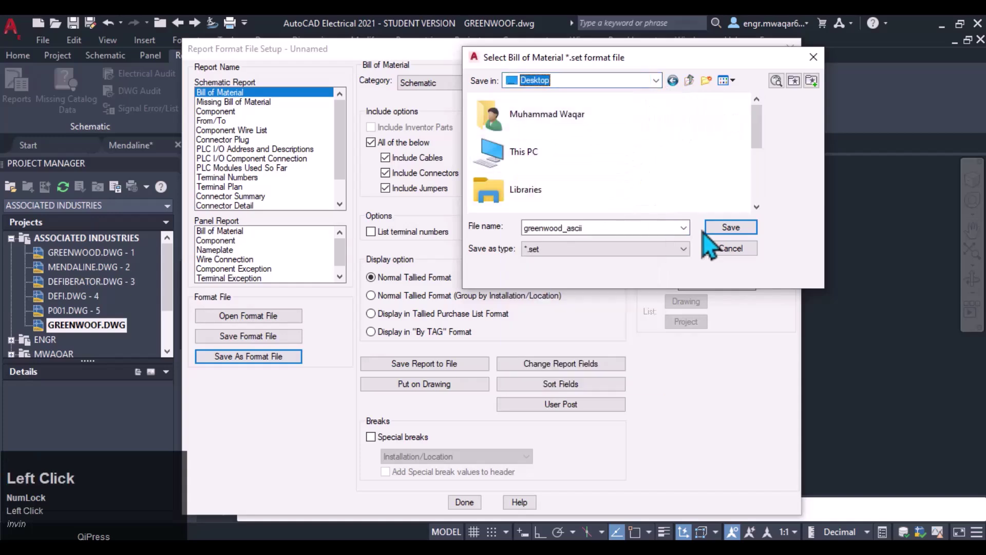
{"action": "left_click", "coordinate": [749, 230]}
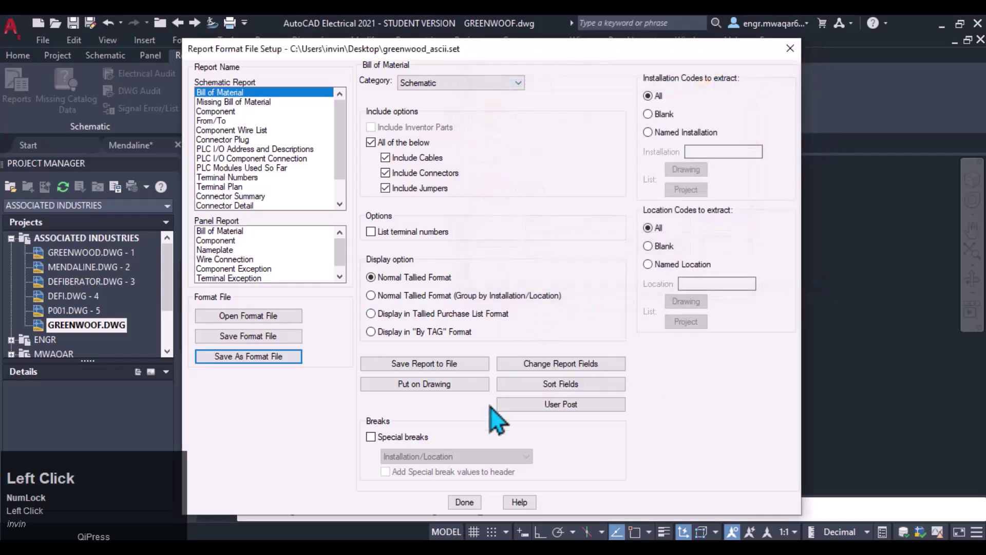
{"action": "left_click", "coordinate": [458, 503]}
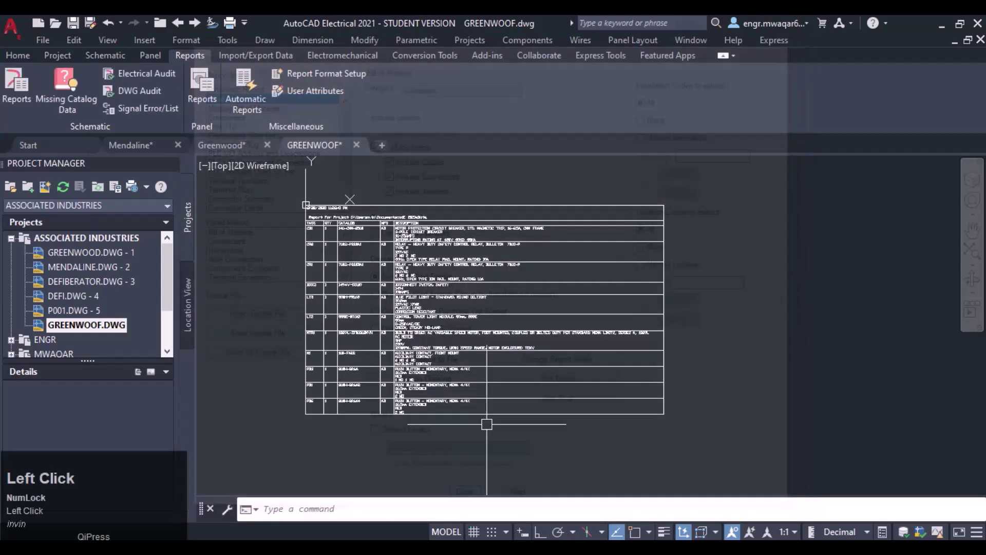
Start an automatic report selection for the schematic Bill of Material and set the Desktop as the format file folder.
{"action": "left_click", "coordinate": [250, 88]}
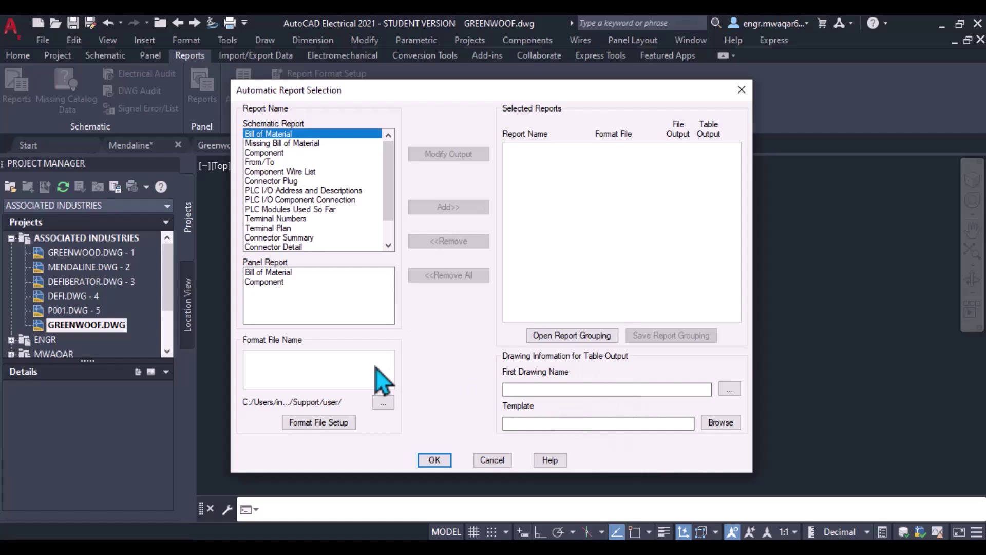
{"action": "left_click", "coordinate": [277, 135]}
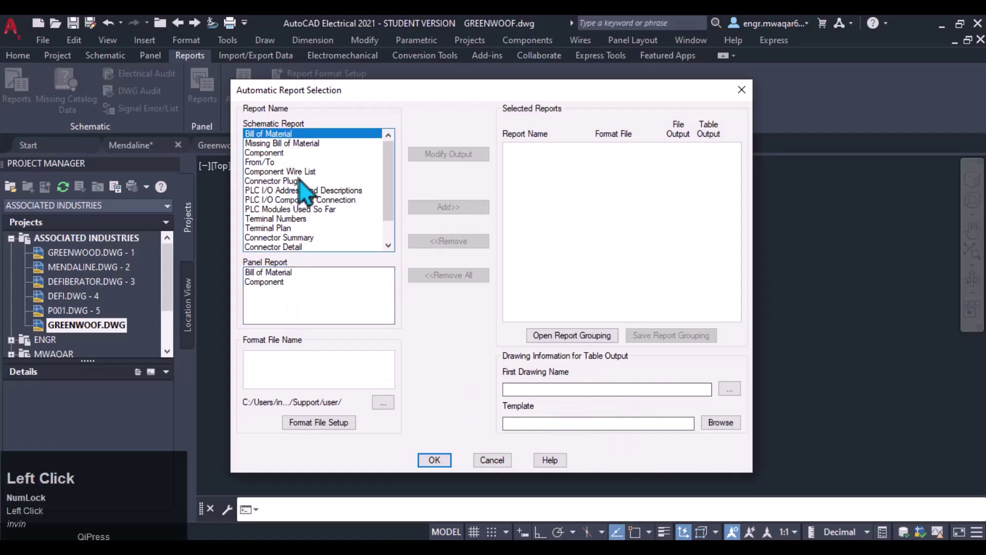
{"action": "left_click", "coordinate": [384, 403]}
{"action": "scroll", "coordinate": [550, 277], "scroll_direction": "up", "scroll_amount": 3}
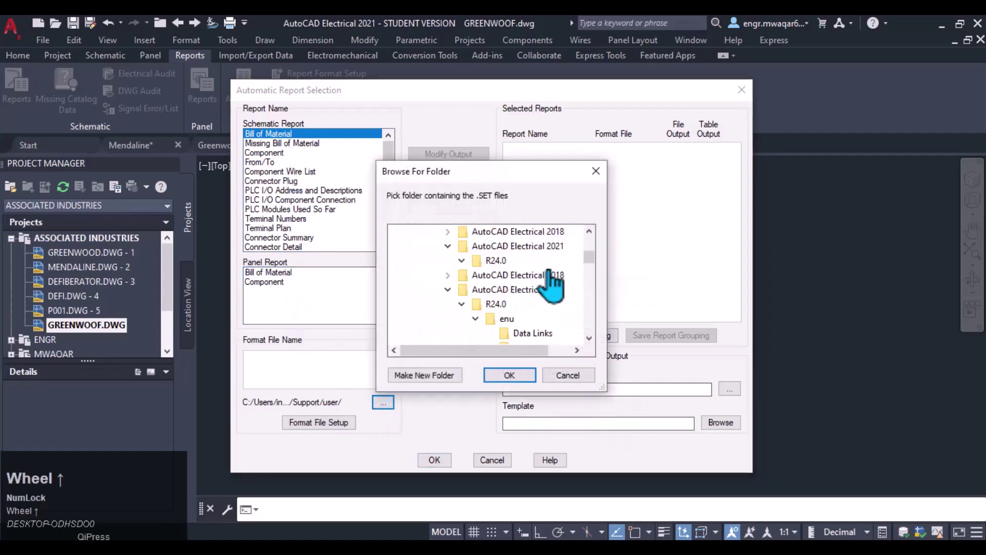
{"action": "scroll", "coordinate": [552, 288], "scroll_direction": "up", "scroll_amount": 5}
{"action": "left_click", "coordinate": [418, 232]}
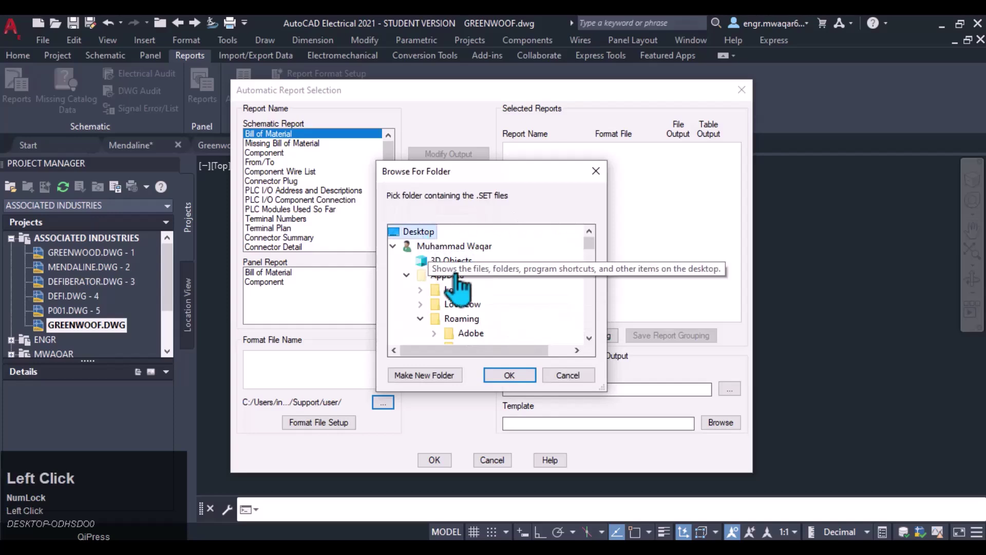
{"action": "left_click", "coordinate": [509, 375]}
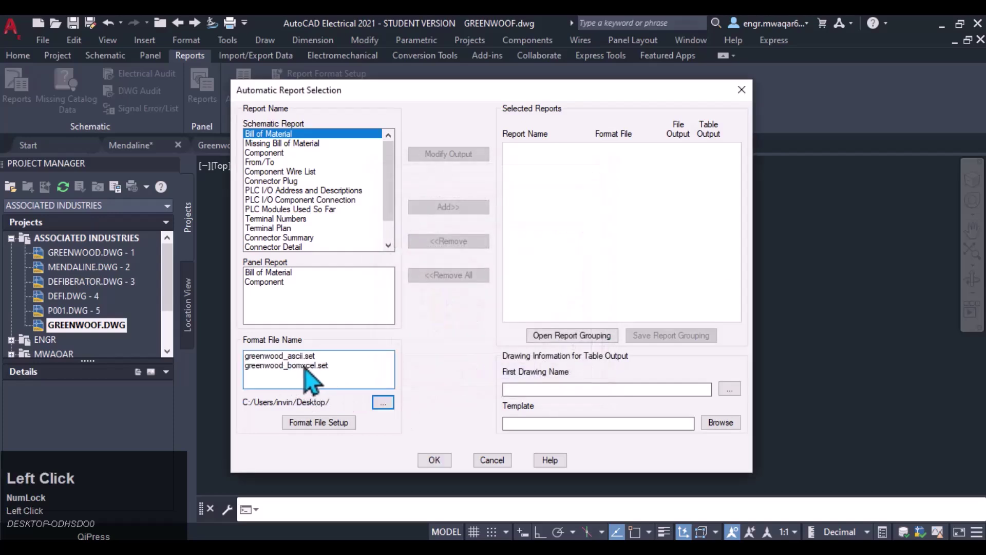
Add the Bill of Material report with the greenwood_ascii.set format to the selected reports.
{"action": "left_click", "coordinate": [295, 356]}
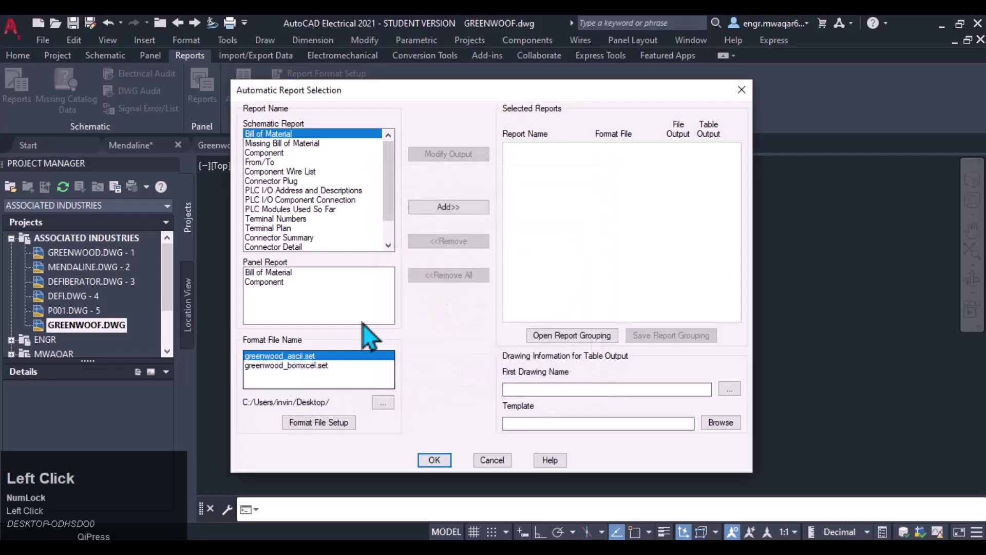
{"action": "left_click", "coordinate": [442, 206]}
{"action": "left_click", "coordinate": [549, 149]}
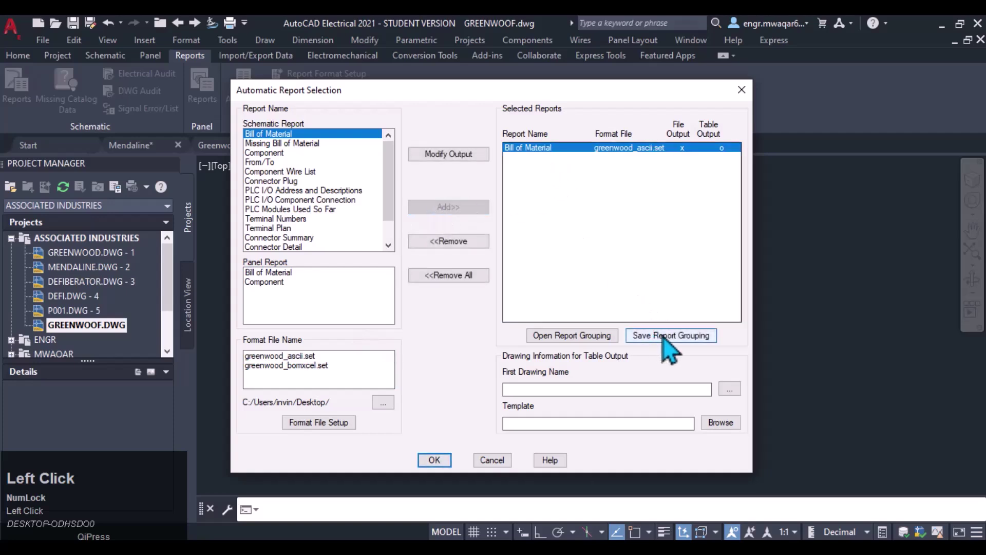
Assign ACAD_ELECTRICAL.dwt as the drawing template for the table output.
{"action": "left_click", "coordinate": [603, 386]}
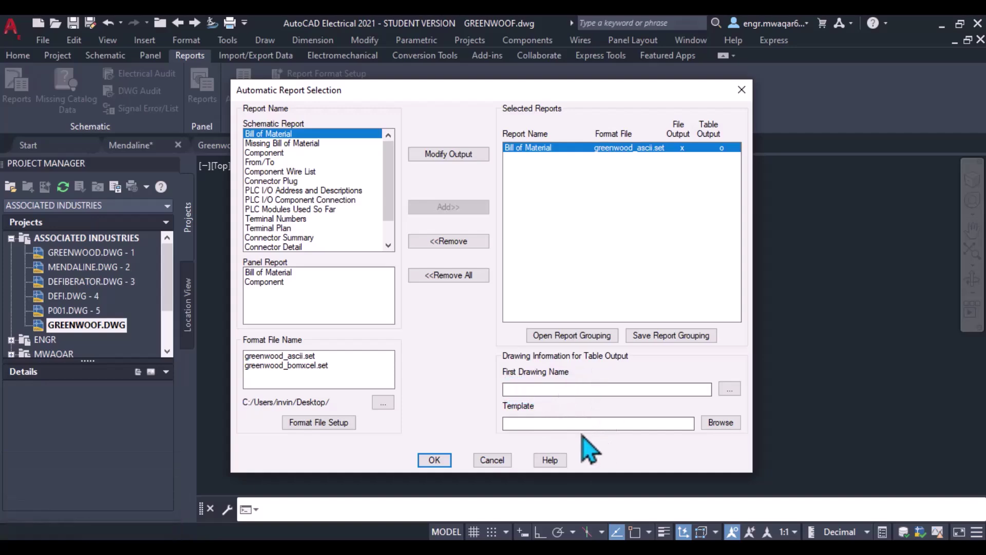
{"action": "left_click", "coordinate": [567, 390]}
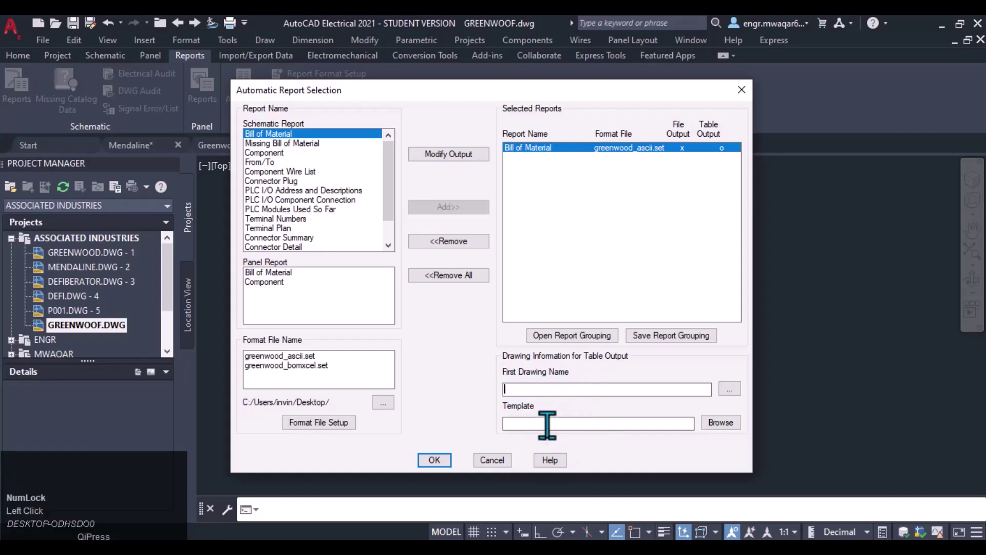
{"action": "left_click", "coordinate": [719, 423]}
{"action": "scroll", "coordinate": [565, 154], "scroll_direction": "down", "scroll_amount": 3}
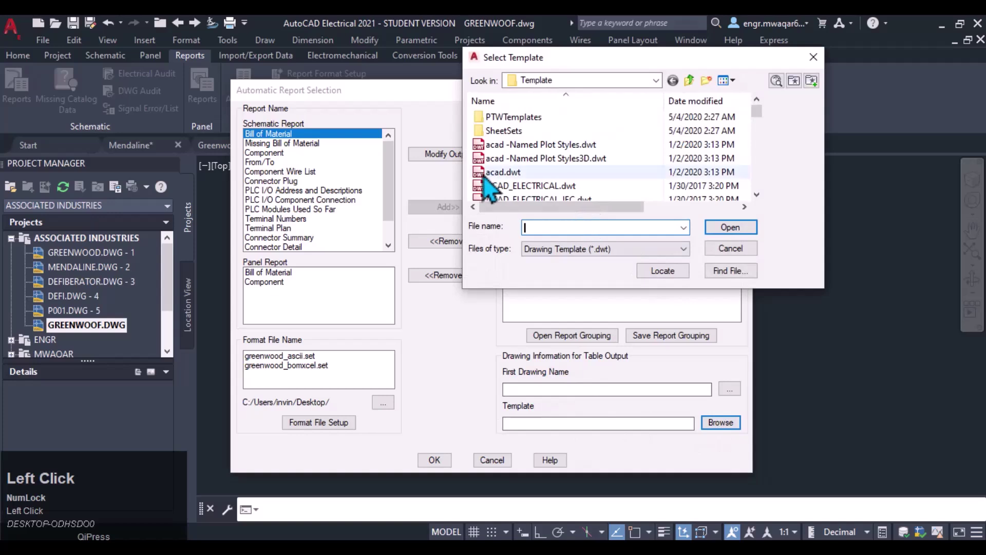
{"action": "scroll", "coordinate": [565, 154], "scroll_direction": "up", "scroll_amount": 2}
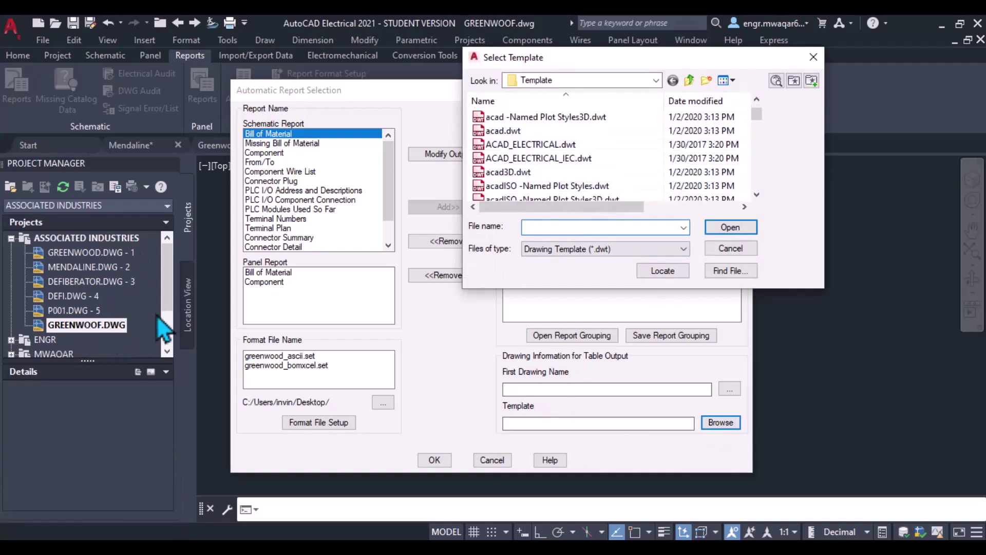
{"action": "left_click", "coordinate": [532, 145]}
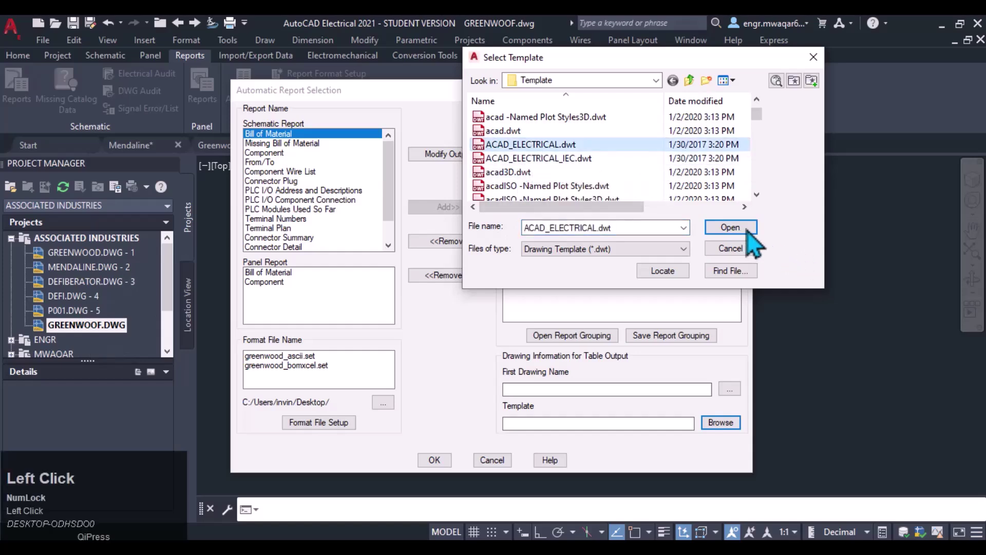
{"action": "left_click", "coordinate": [730, 228]}
Save the report grouping on the Desktop as greenwood_ascii in .rgf format.
{"action": "left_click", "coordinate": [639, 335]}
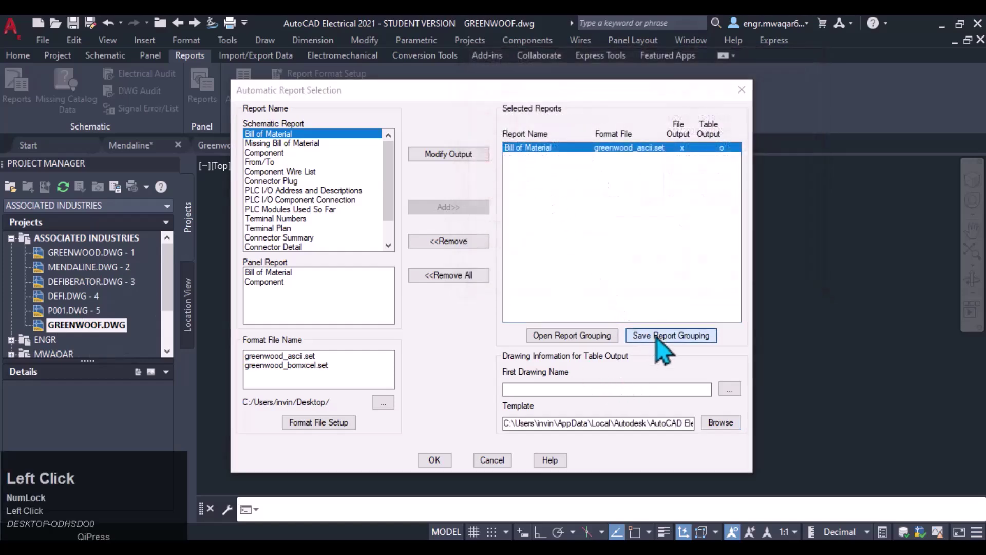
{"action": "left_click", "coordinate": [558, 226]}
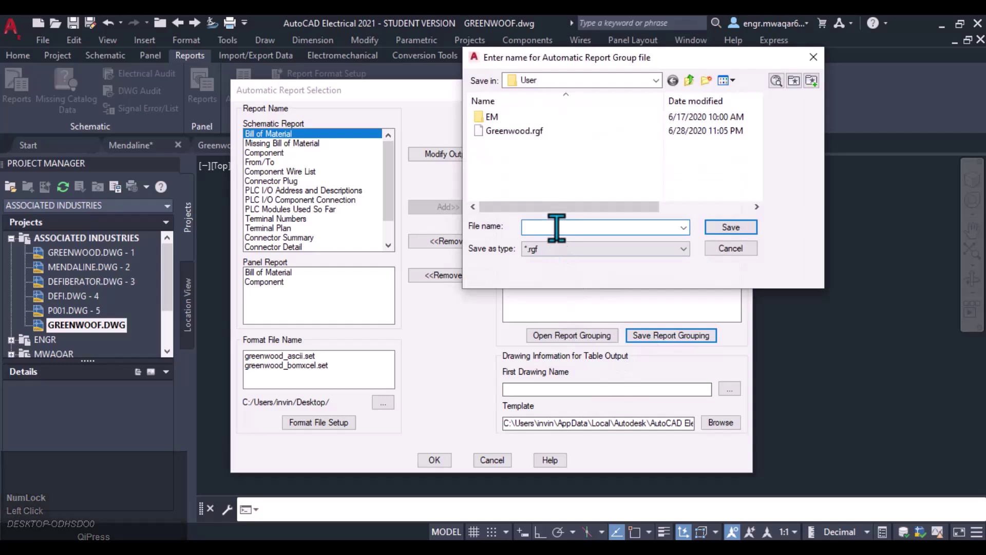
{"action": "type", "text": "greenwood"}
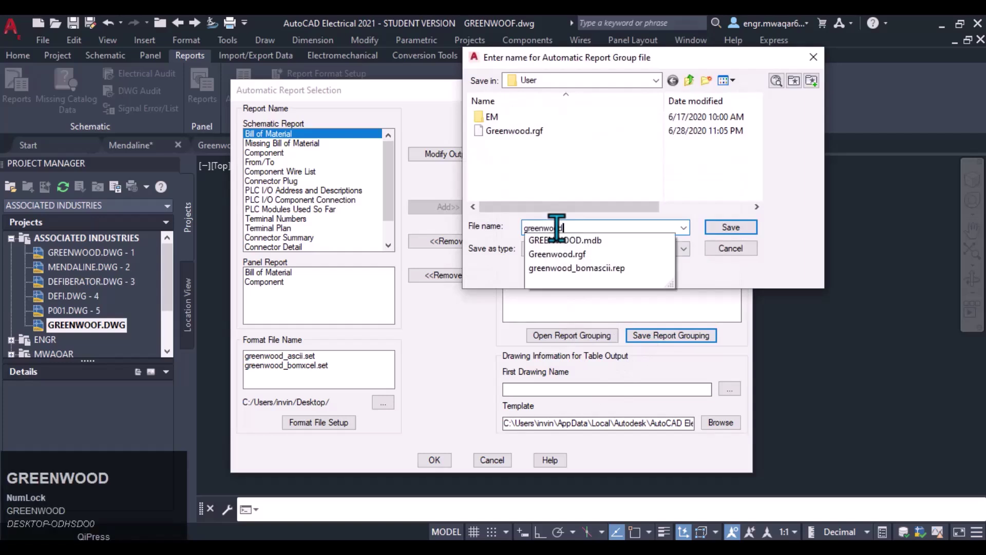
{"action": "type", "text": "_as"}
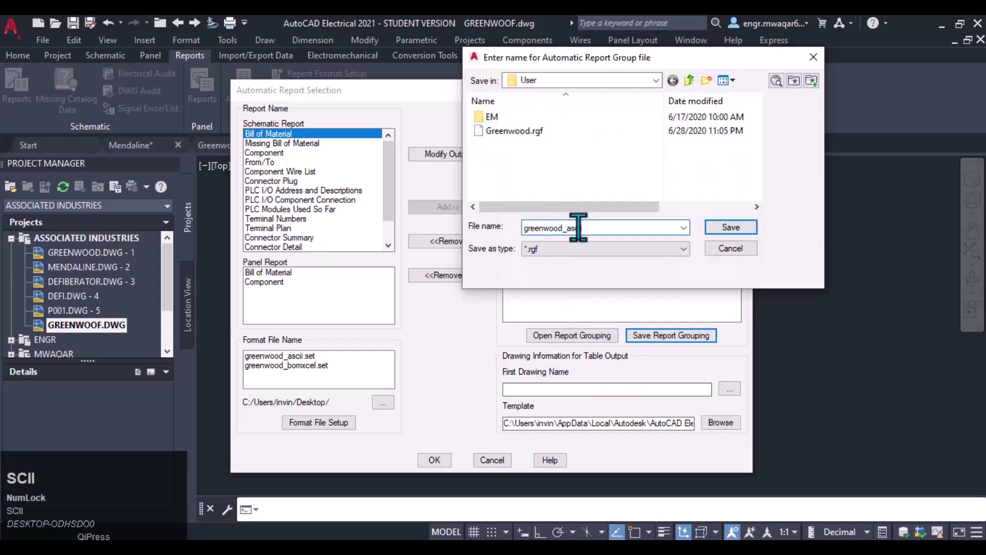
{"action": "type", "text": "cii"}
{"action": "left_click", "coordinate": [668, 249]}
{"action": "left_click", "coordinate": [589, 259]}
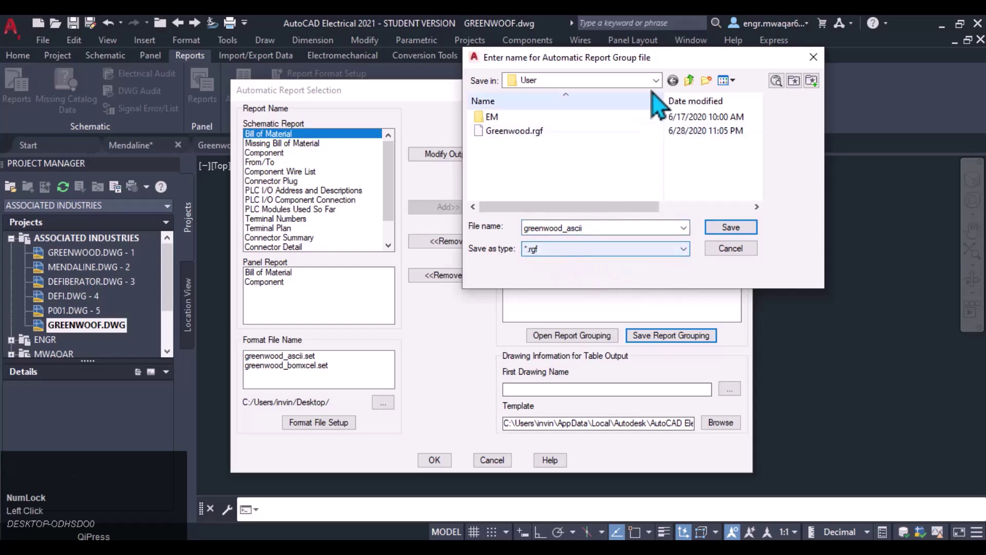
{"action": "left_click", "coordinate": [656, 80]}
{"action": "left_click", "coordinate": [539, 106]}
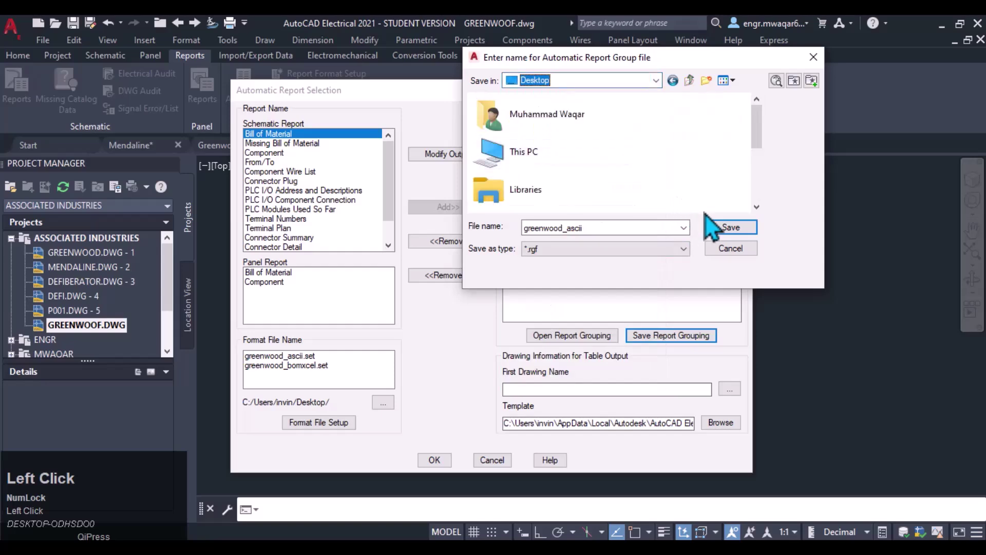
{"action": "left_click", "coordinate": [730, 228]}
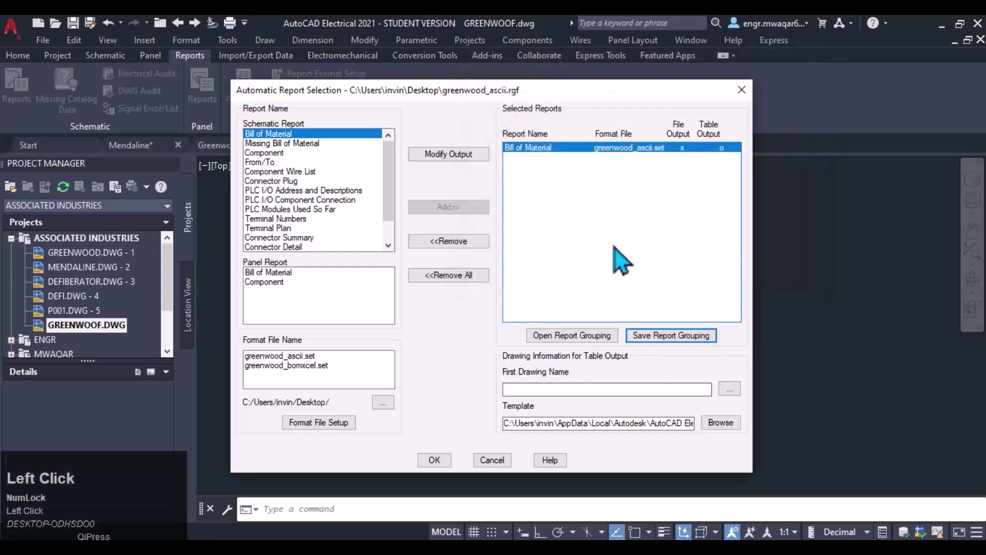
Open the greenwood_ascii.rgf report grouping from the Desktop and generate its automatic reports.
{"action": "left_click", "coordinate": [576, 337]}
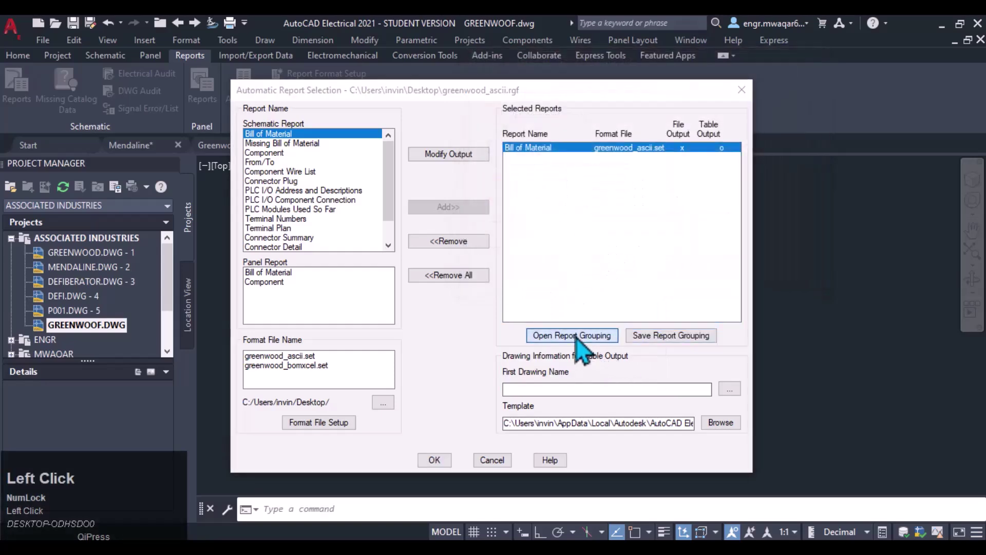
{"action": "left_click", "coordinate": [519, 130]}
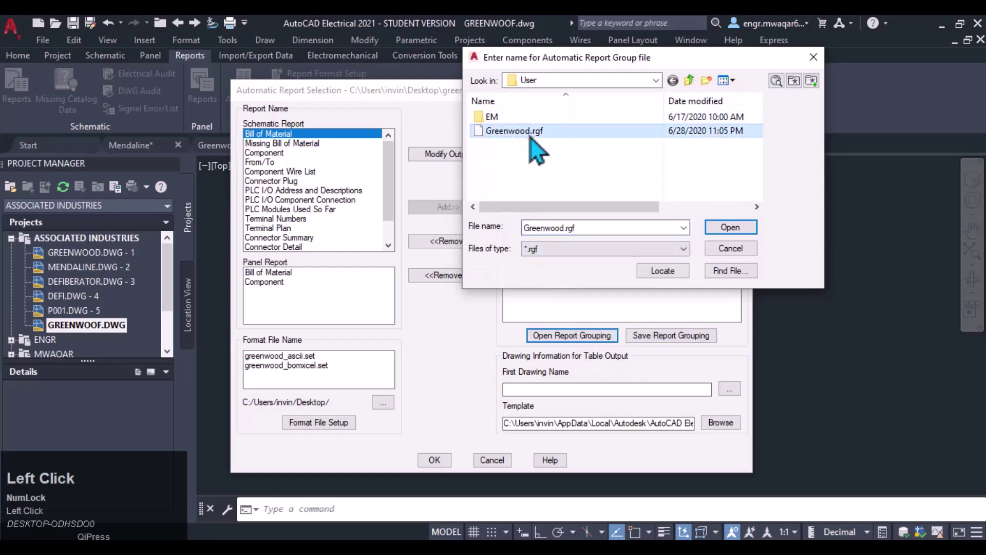
{"action": "left_click", "coordinate": [656, 80]}
{"action": "left_click", "coordinate": [534, 107]}
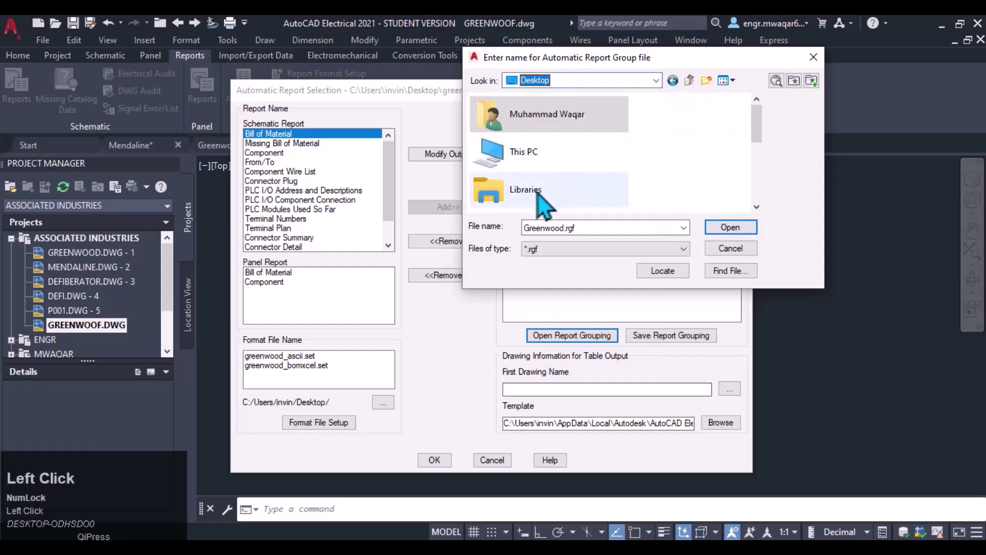
{"action": "scroll", "coordinate": [550, 190], "scroll_direction": "down", "scroll_amount": 5}
{"action": "left_click", "coordinate": [553, 189]}
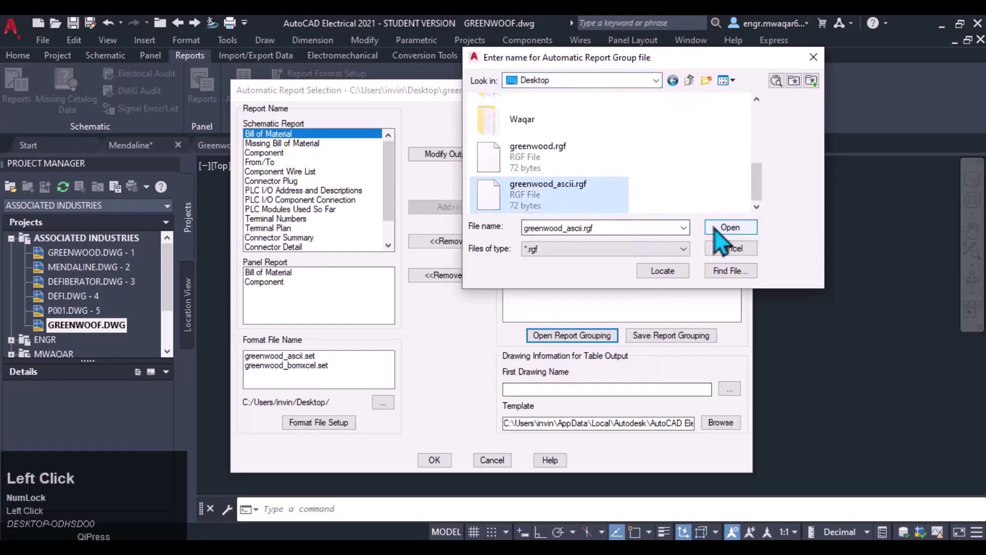
{"action": "left_click", "coordinate": [729, 227]}
{"action": "left_click", "coordinate": [434, 460]}
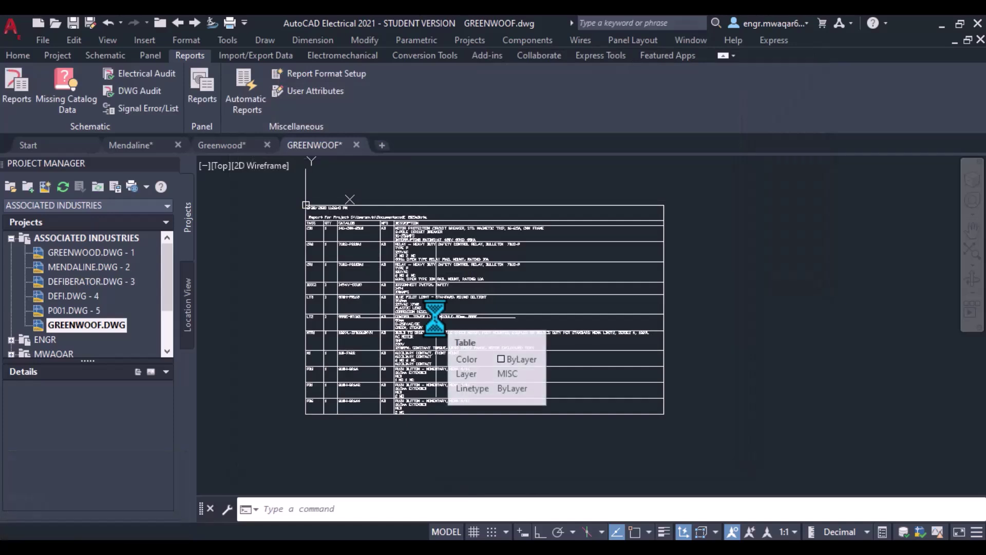
Switch to the Windows desktop and check the greenwood output and settings files stored there.
{"action": "left_click", "coordinate": [942, 22]}
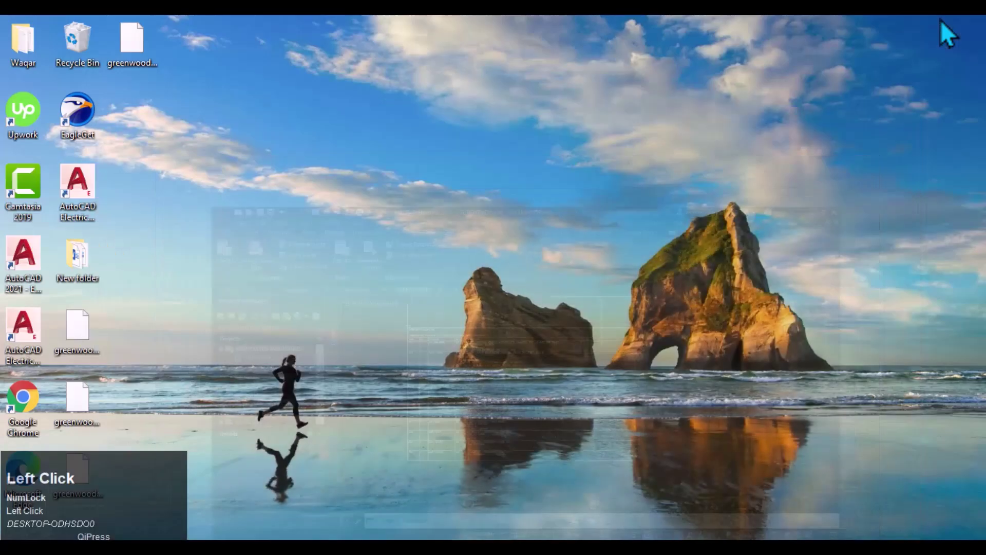
{"action": "left_click", "coordinate": [83, 406]}
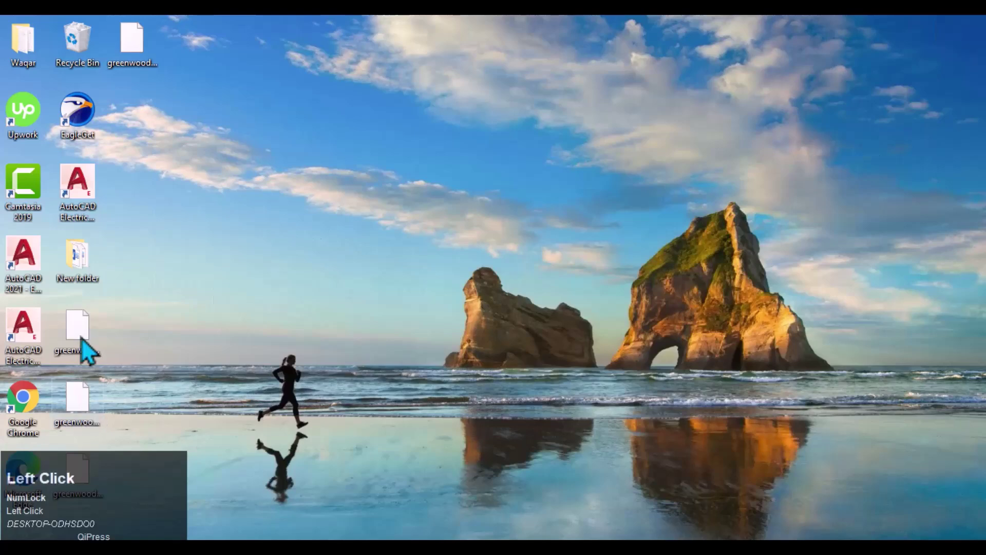
{"action": "left_click", "coordinate": [136, 66]}
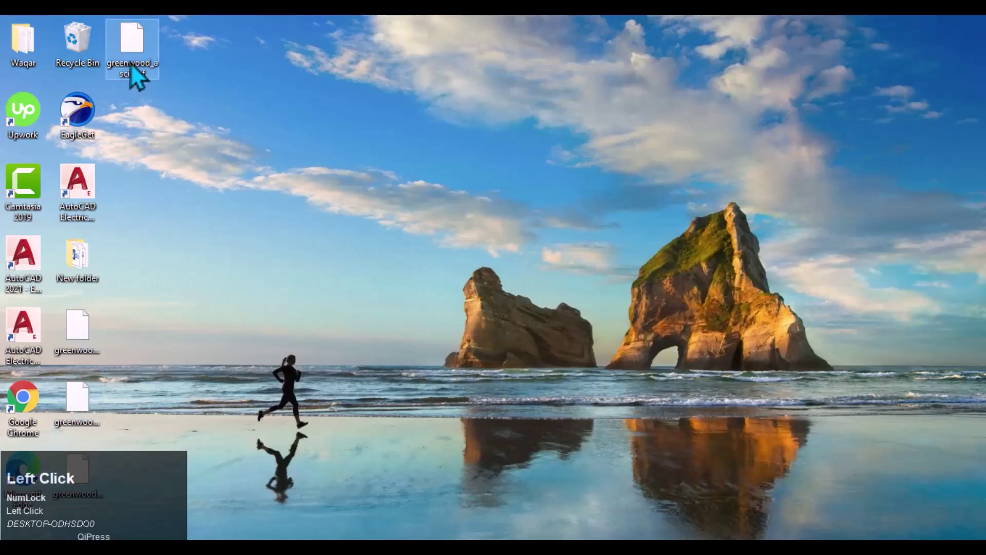
{"action": "left_click", "coordinate": [78, 334]}
{"action": "left_click", "coordinate": [311, 522]}
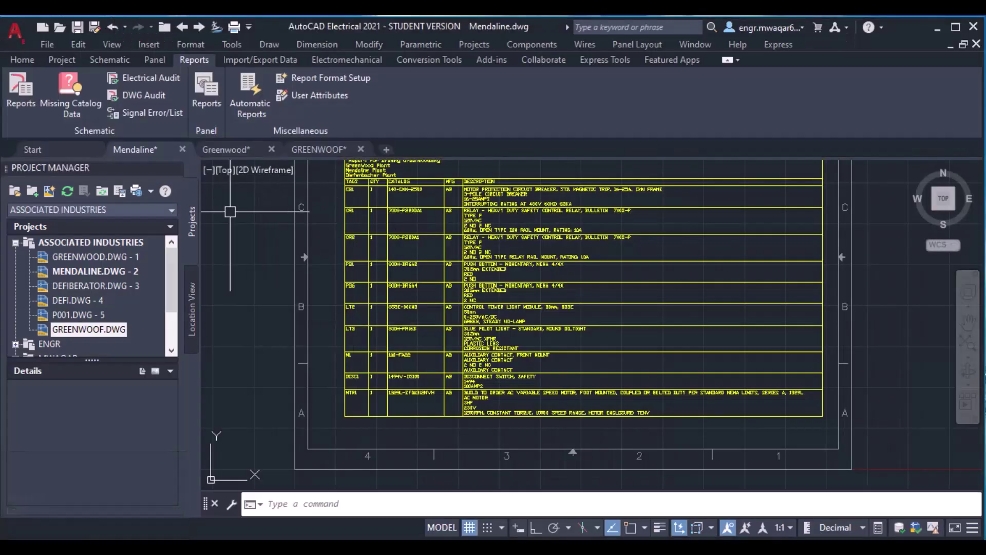
{"action": "scroll", "coordinate": [109, 272], "scroll_direction": "down", "scroll_amount": 1}
{"action": "scroll", "coordinate": [132, 280], "scroll_direction": "up", "scroll_amount": 1}
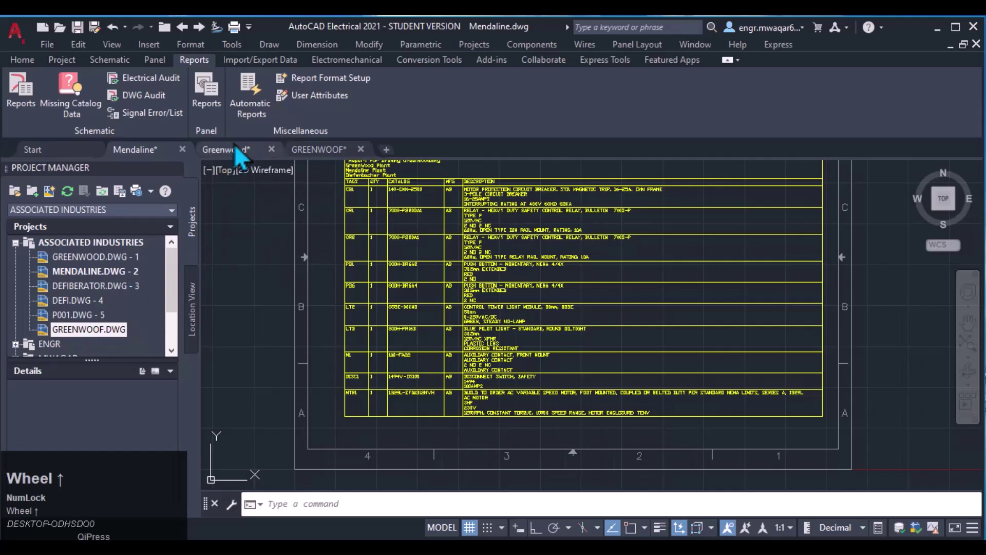
{"action": "left_click", "coordinate": [250, 95]}
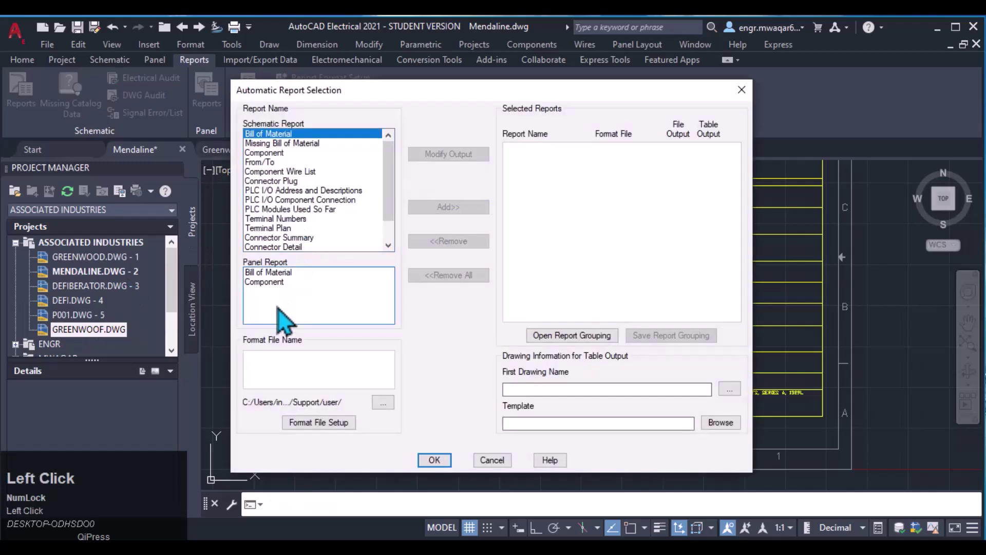
{"action": "left_click", "coordinate": [742, 90]}
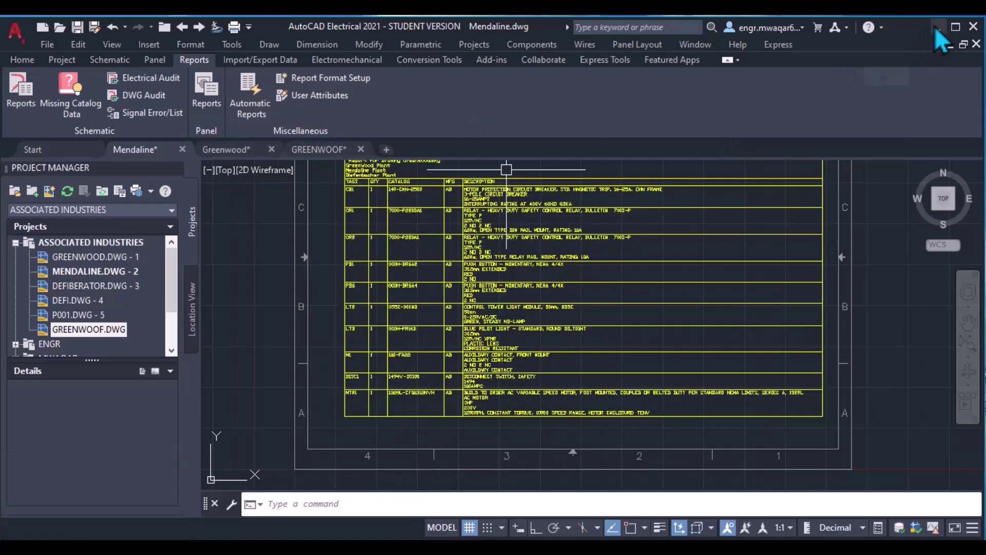
On the Windows desktop, move the greenwood_ascii.set file to an empty area and inspect the other greenwood files.
{"action": "left_click", "coordinate": [937, 27]}
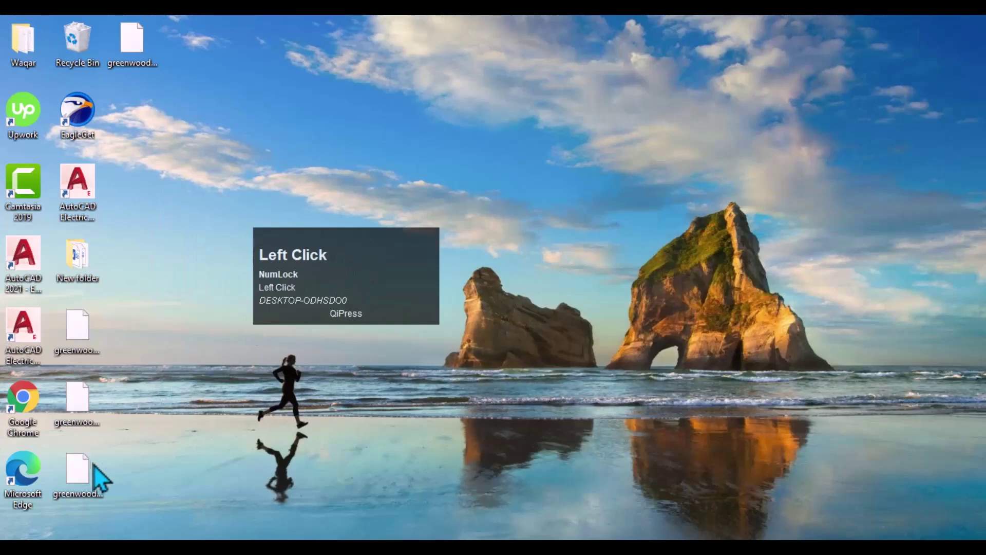
{"action": "left_click_drag", "start_coordinate": [94, 465], "coordinate": [356, 396]}
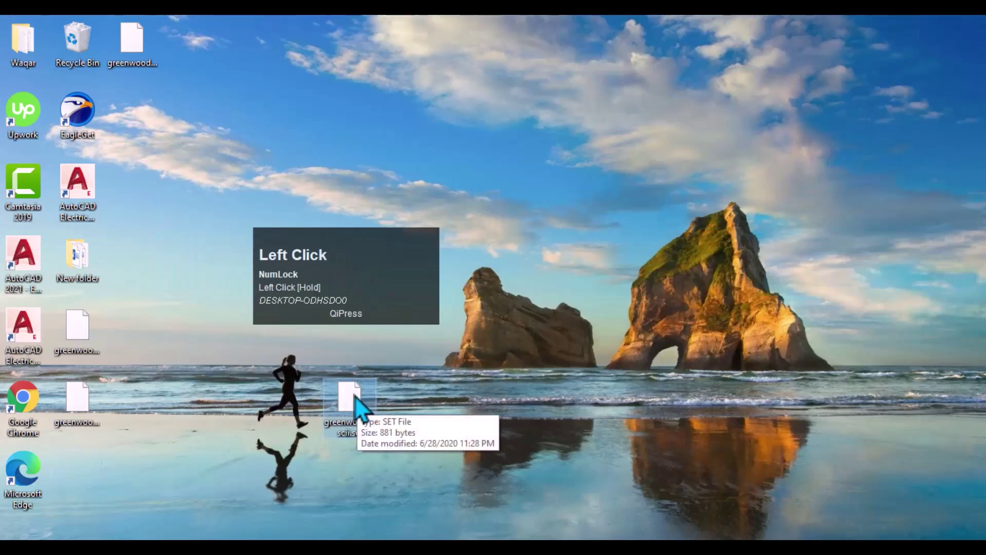
{"action": "left_click", "coordinate": [83, 406]}
{"action": "left_click", "coordinate": [75, 344]}
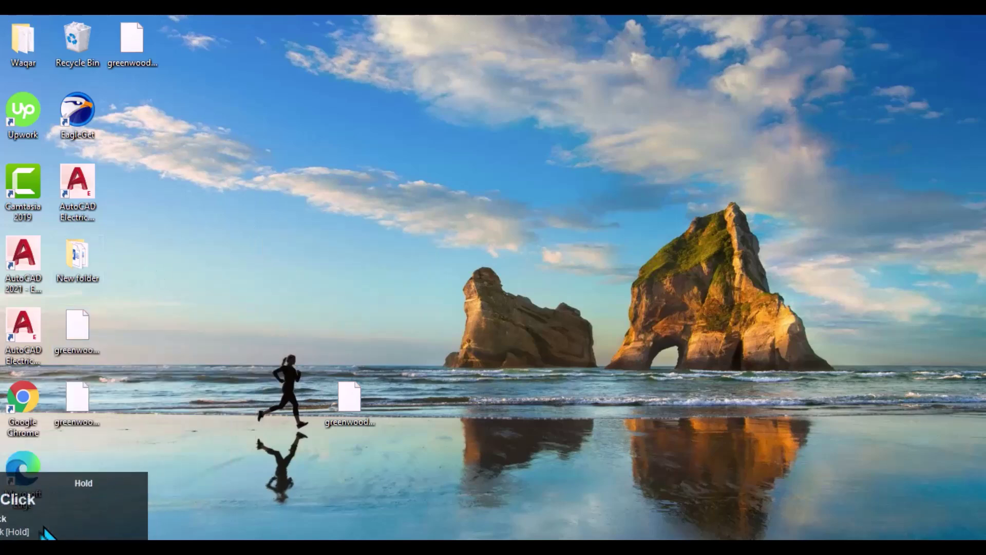
{"action": "left_click", "coordinate": [135, 41]}
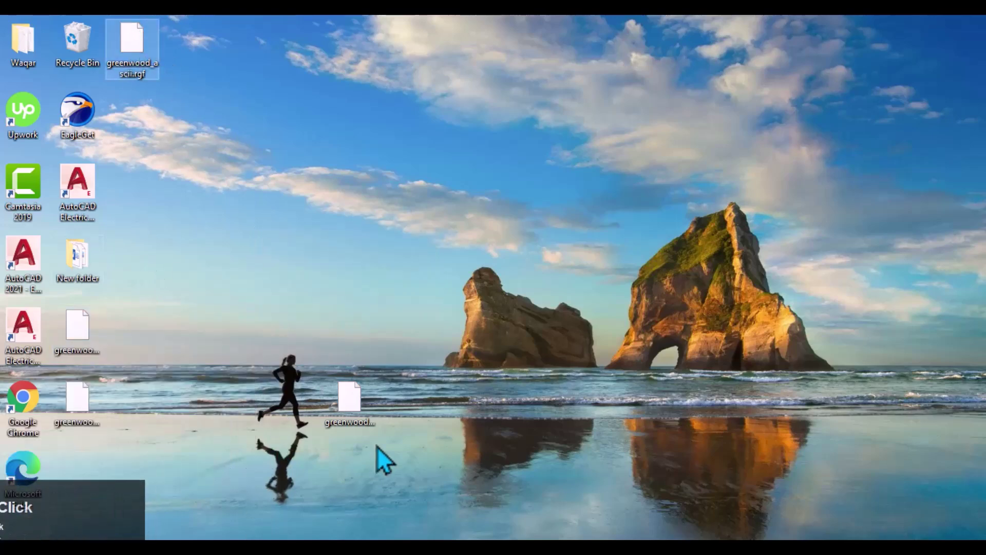
Switch back to AutoCAD Electrical and examine the Bill of Material table in the Mendaline drawing.
{"action": "mouse_move", "coordinate": [396, 529]}
{"action": "left_click", "coordinate": [282, 511]}
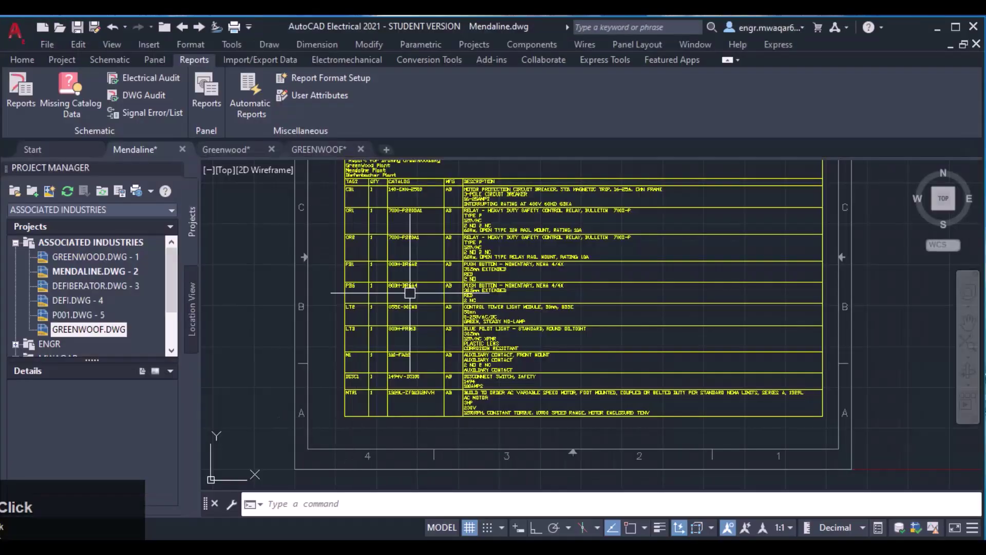
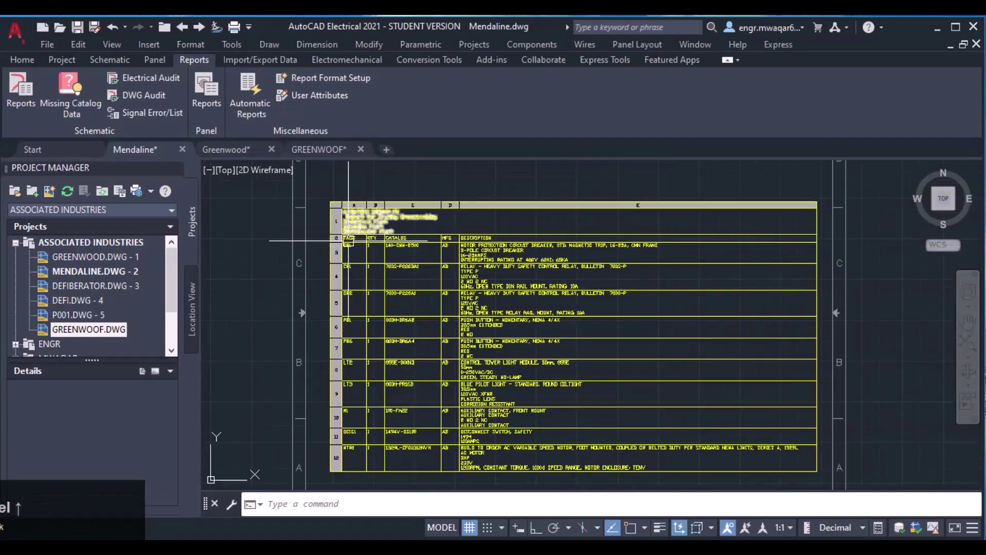
{"action": "scroll", "coordinate": [400, 265], "scroll_direction": "down", "scroll_amount": 3}
{"action": "middle_click", "coordinate": [400, 264]}
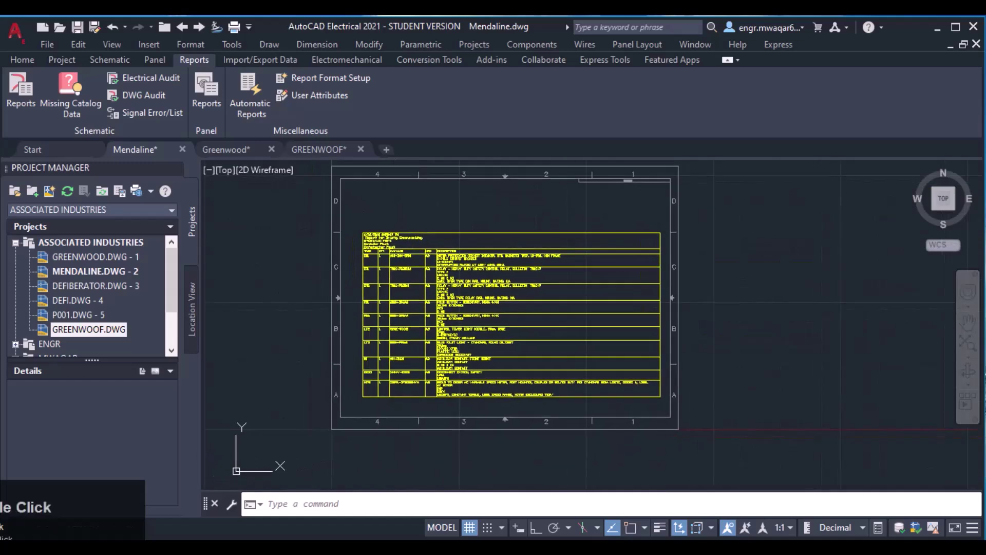
{"action": "scroll", "coordinate": [378, 247], "scroll_direction": "up", "scroll_amount": 5}
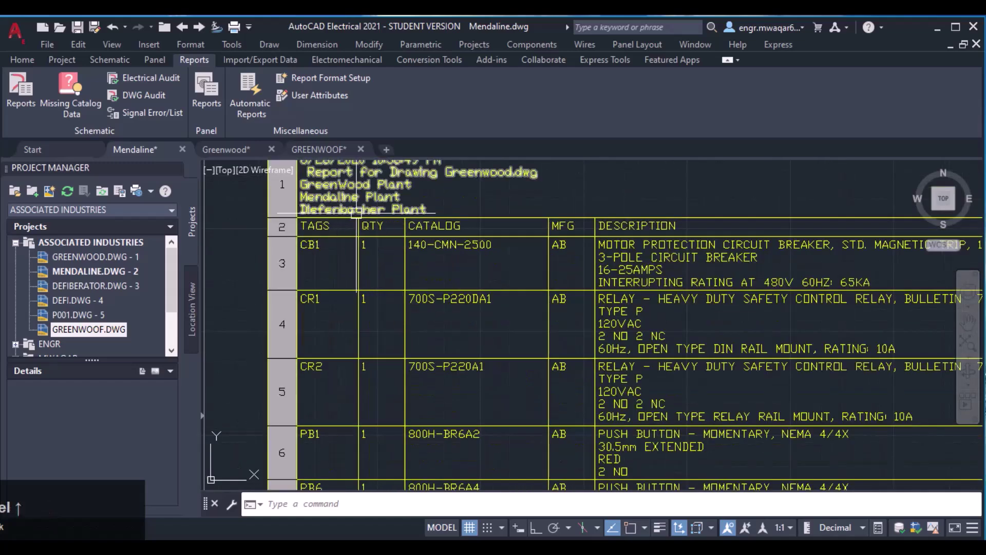
{"action": "scroll", "coordinate": [307, 272], "scroll_direction": "down", "scroll_amount": 5}
{"action": "scroll", "coordinate": [307, 272], "scroll_direction": "down", "scroll_amount": 3}
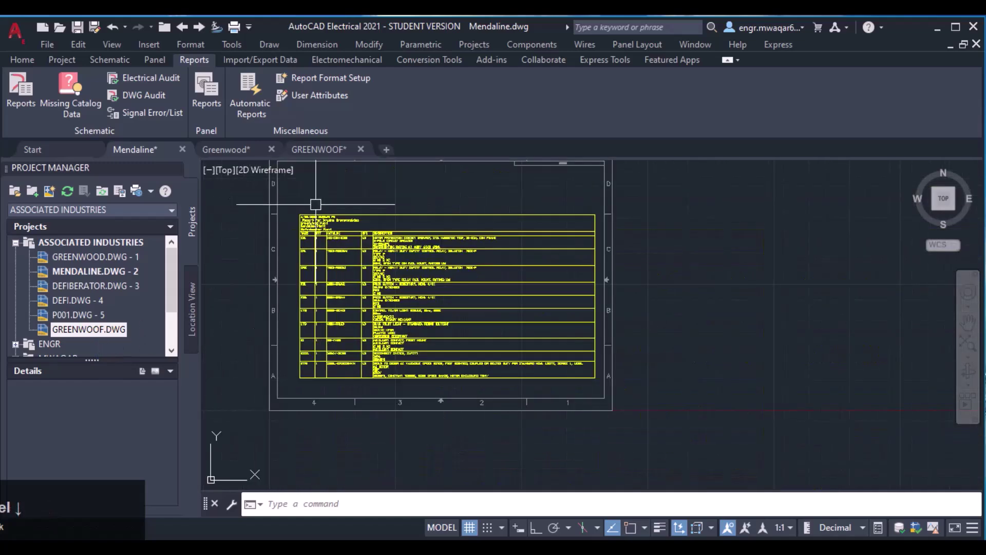
{"action": "middle_click", "coordinate": [368, 242]}
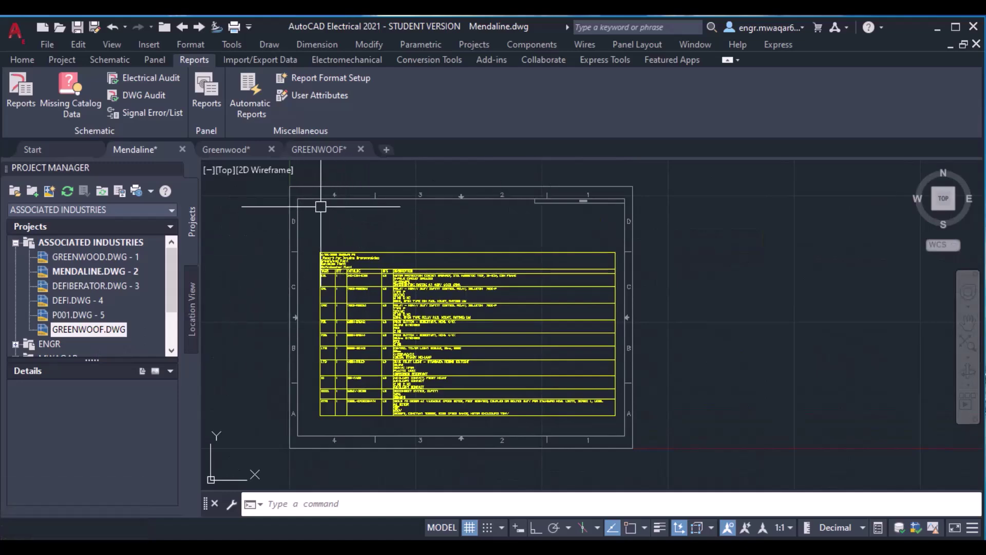
Examine the Bill of Material table in GREENWOOF.DWG and return to the MENDALINE.DWG drawing.
{"action": "left_click", "coordinate": [87, 334]}
{"action": "double_click", "coordinate": [86, 334]}
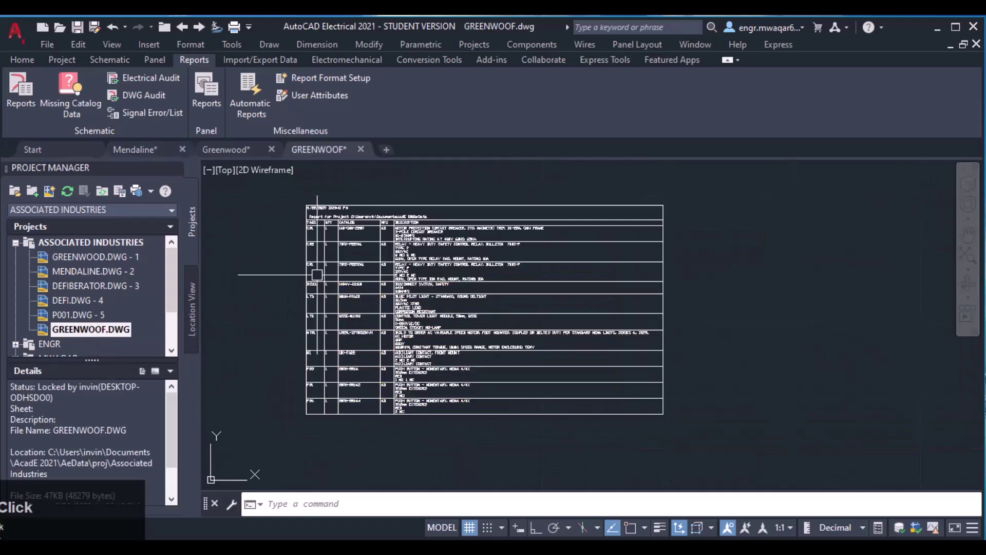
{"action": "scroll", "coordinate": [308, 287], "scroll_direction": "down", "scroll_amount": 5}
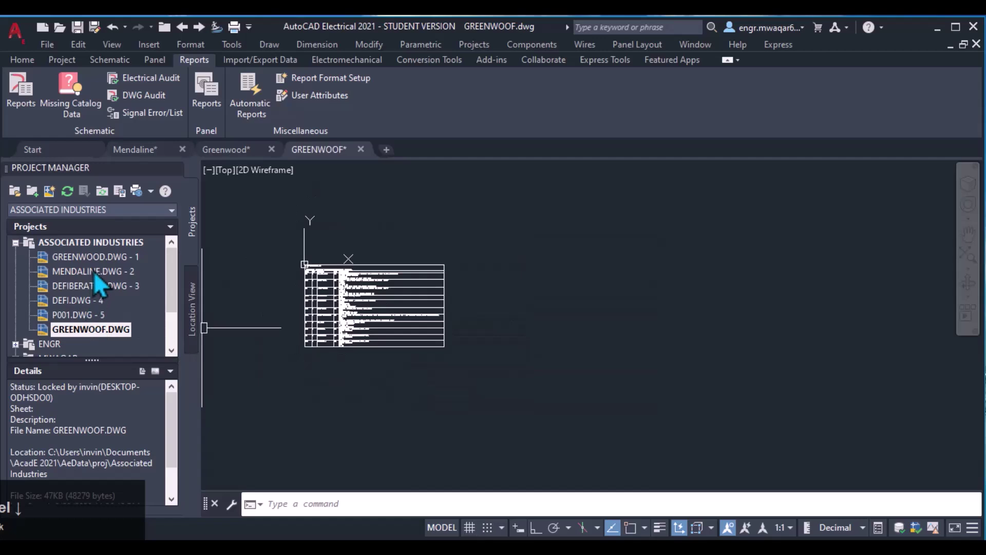
{"action": "left_click", "coordinate": [97, 327]}
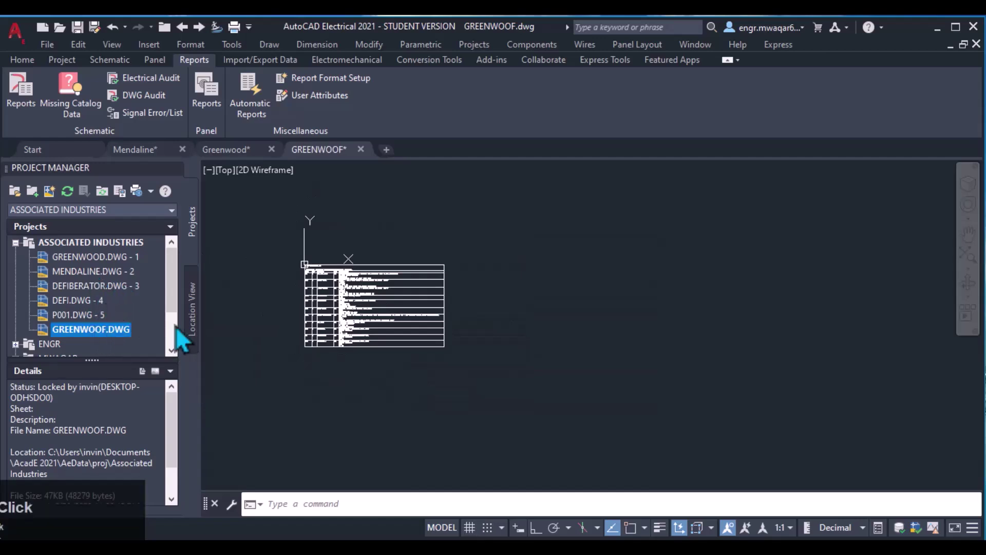
{"action": "scroll", "coordinate": [247, 275], "scroll_direction": "up", "scroll_amount": 3}
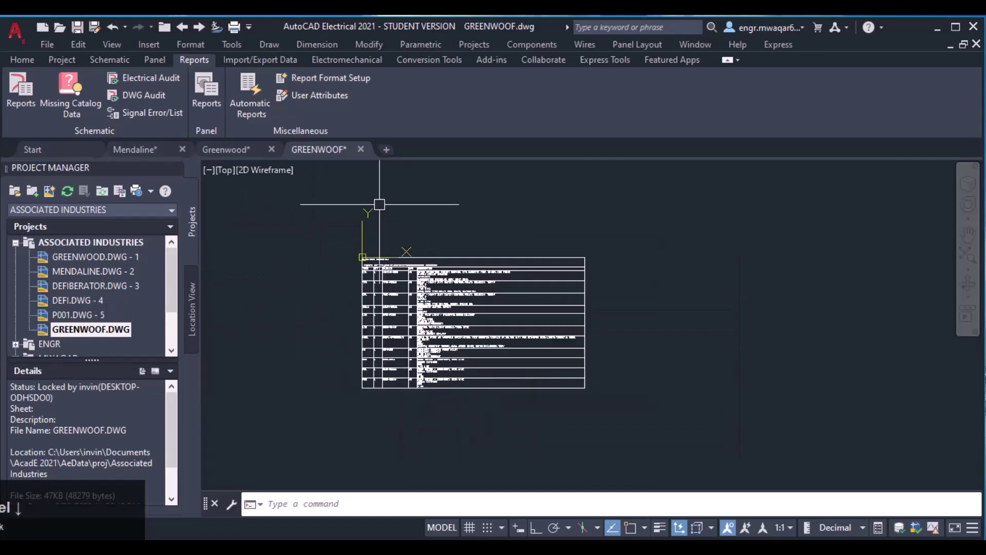
{"action": "double_click", "coordinate": [95, 271]}
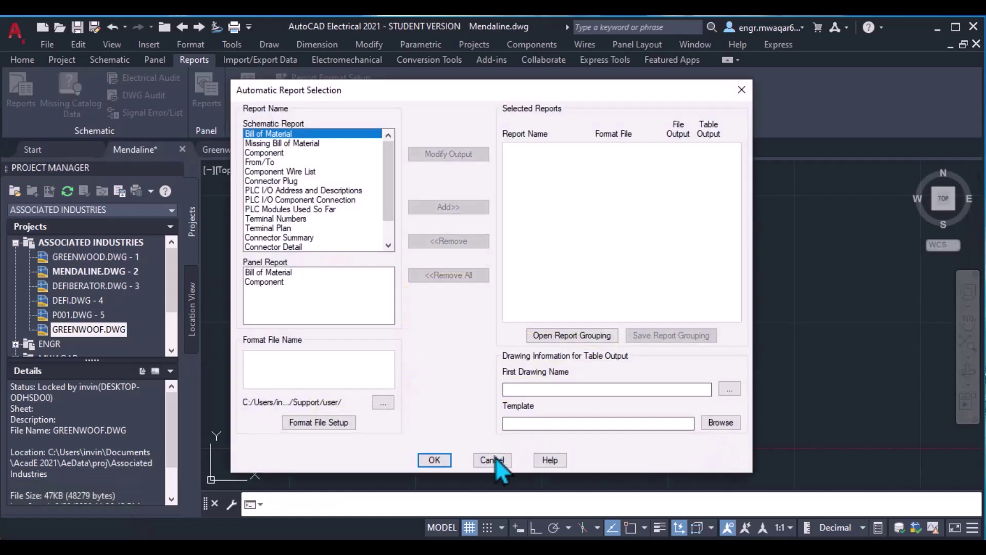
{"action": "left_click", "coordinate": [492, 459]}
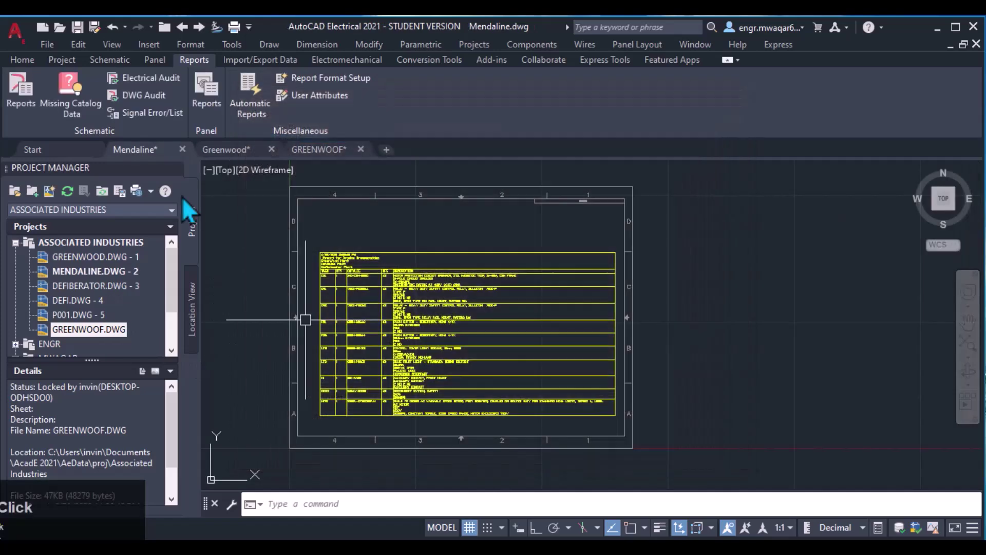
Review the From/To and Component Wire List options among the schematic reports without generating a report.
{"action": "left_click", "coordinate": [19, 94]}
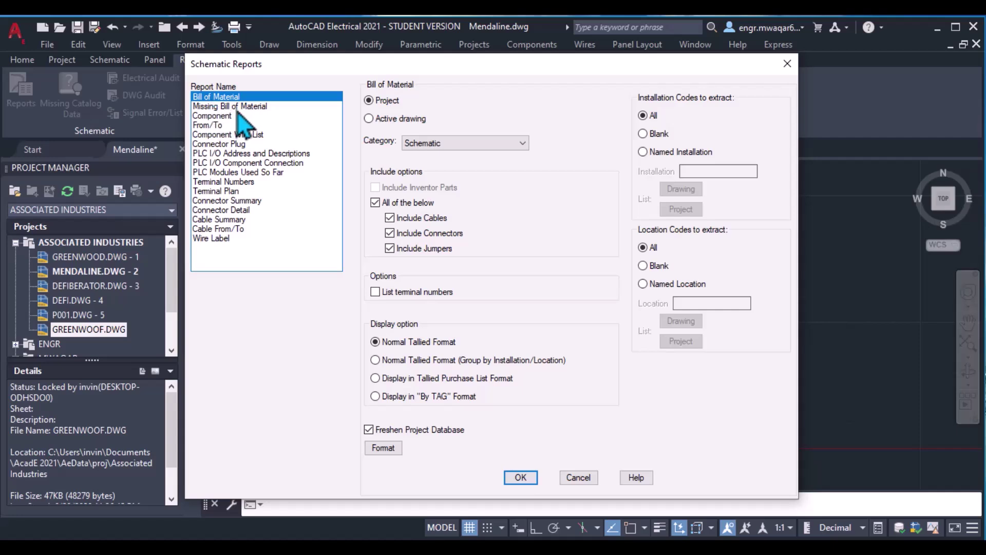
{"action": "left_click", "coordinate": [214, 126]}
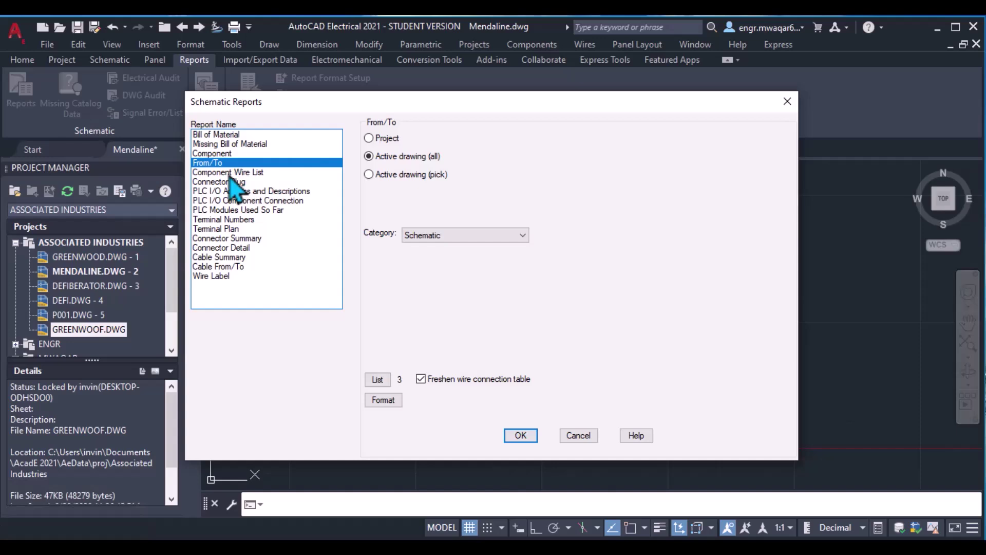
{"action": "left_click", "coordinate": [247, 173]}
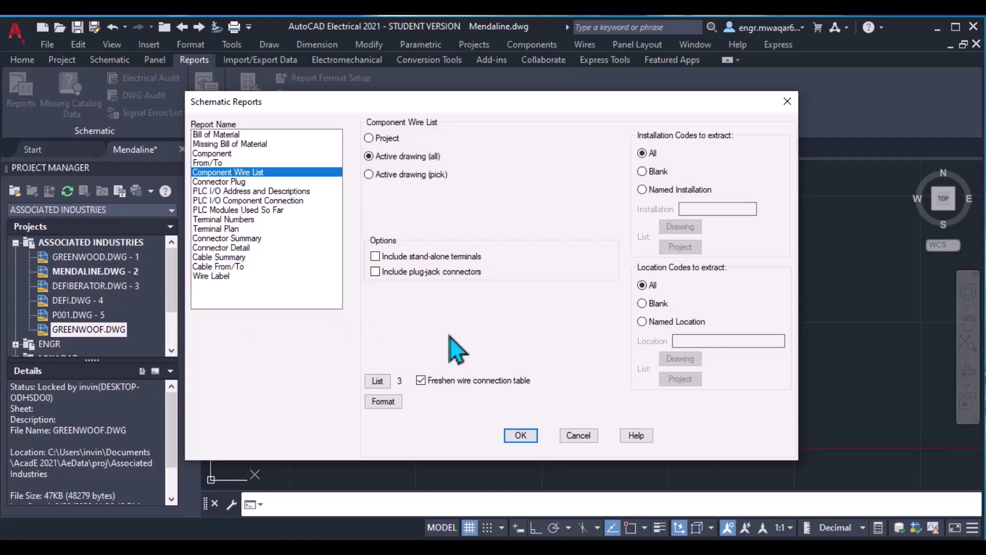
{"action": "left_click", "coordinate": [579, 435]}
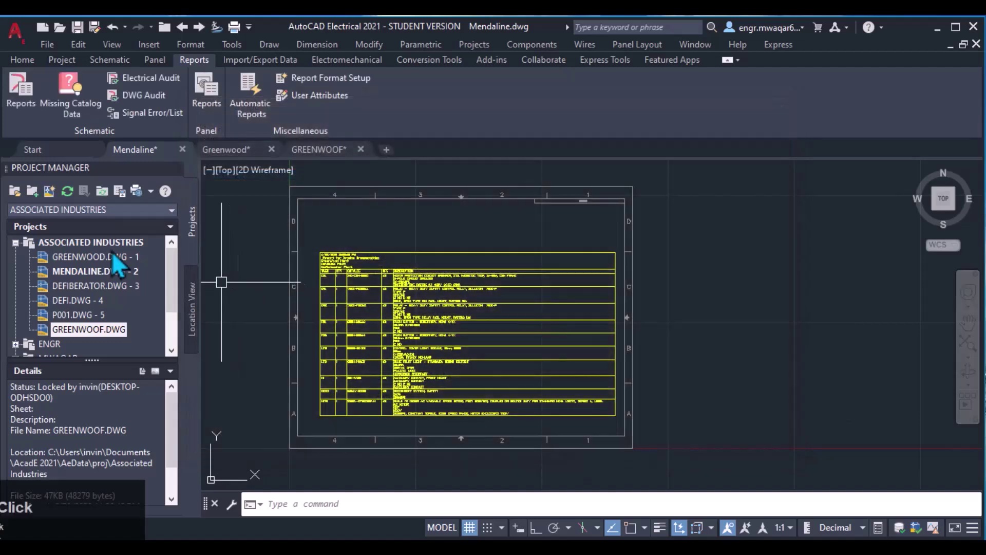
Open the GREENWOOD.DWG drawing and mark its missing catalog assignments, inspecting the terminals beside the motor circuit breaker.
{"action": "left_click", "coordinate": [60, 90]}
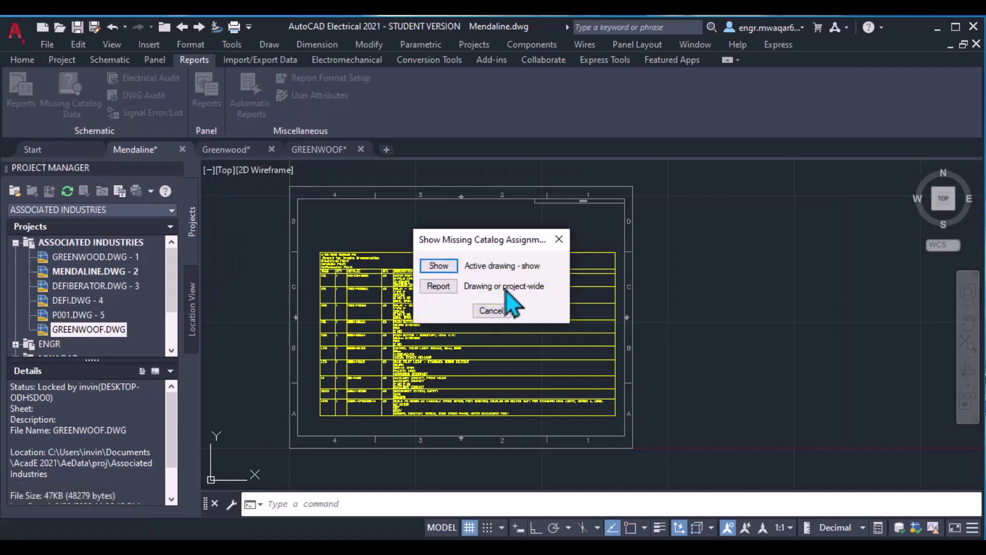
{"action": "left_click", "coordinate": [506, 309]}
{"action": "left_click", "coordinate": [96, 257]}
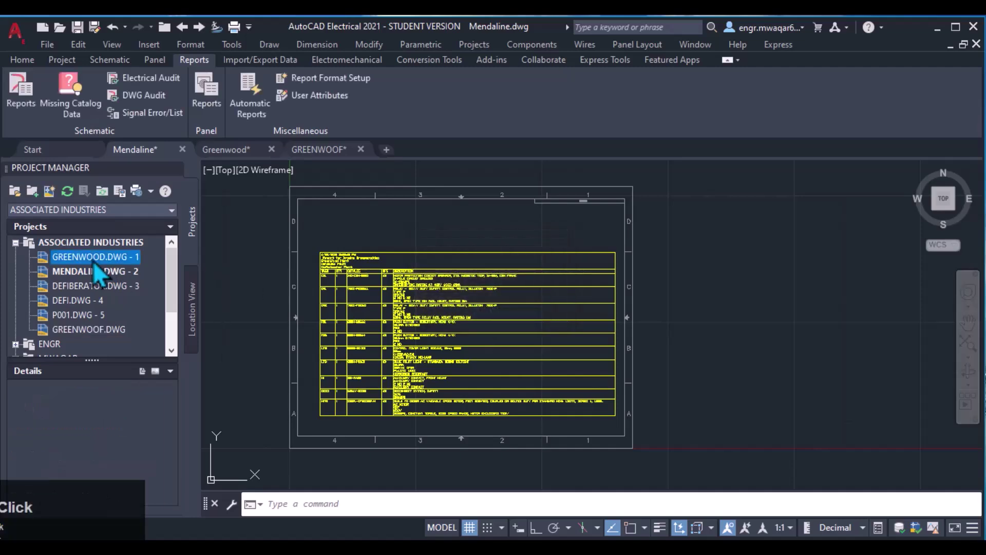
{"action": "left_click", "coordinate": [225, 154]}
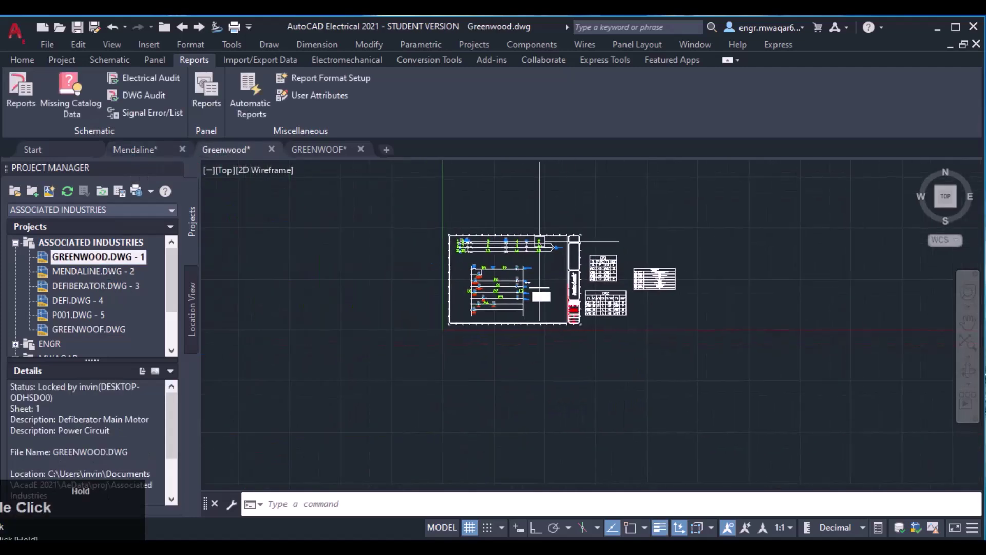
{"action": "left_click", "coordinate": [70, 90]}
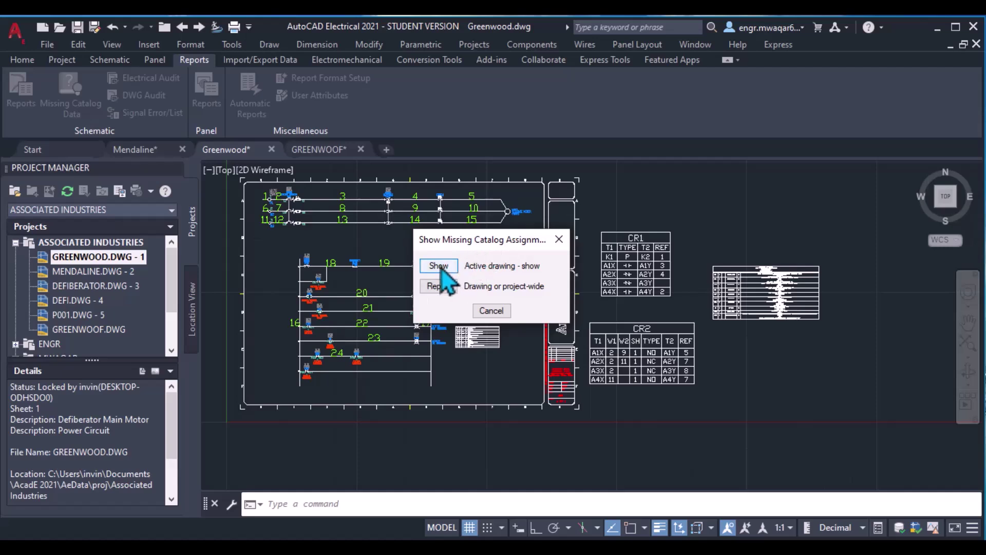
{"action": "left_click", "coordinate": [440, 269]}
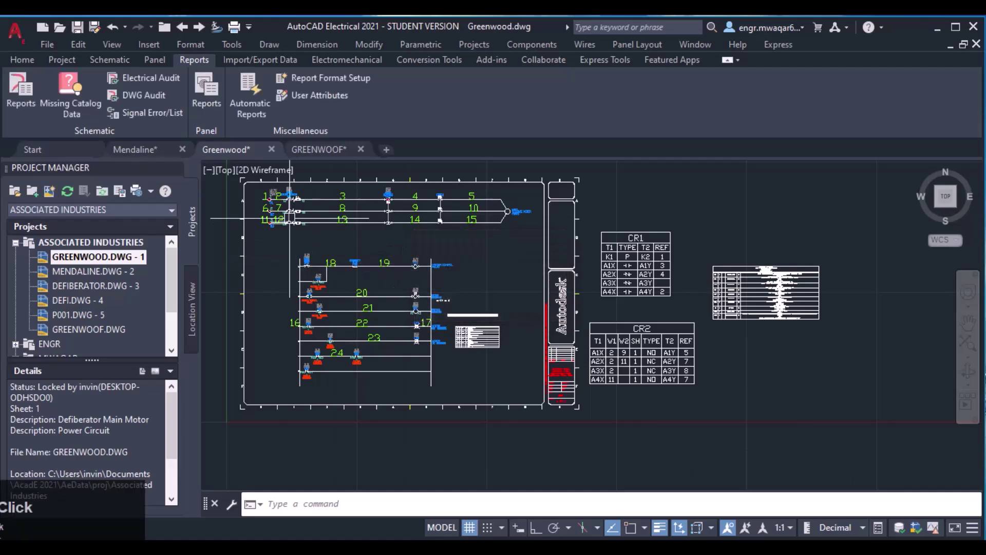
{"action": "scroll", "coordinate": [268, 212], "scroll_direction": "up", "scroll_amount": 6}
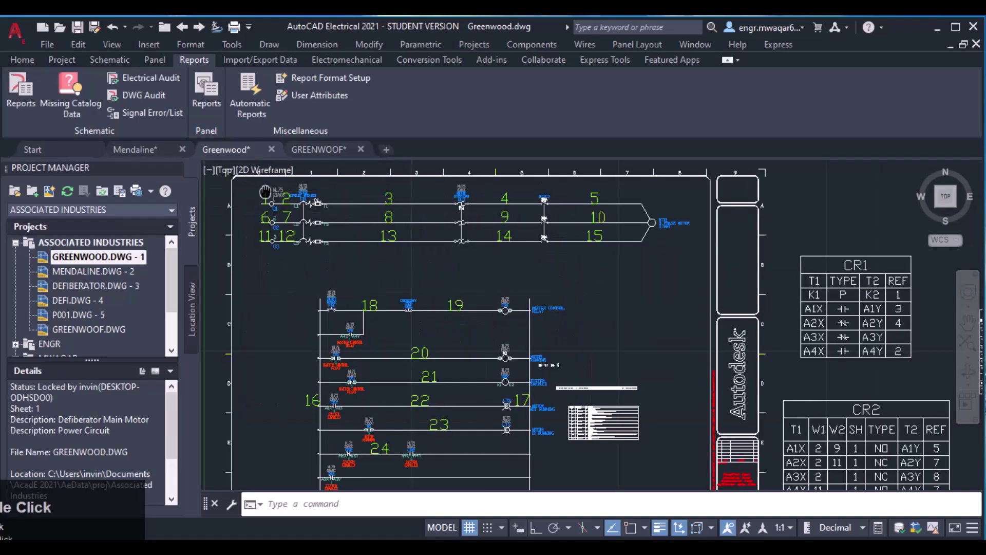
{"action": "left_click", "coordinate": [303, 276]}
{"action": "left_click", "coordinate": [441, 268]}
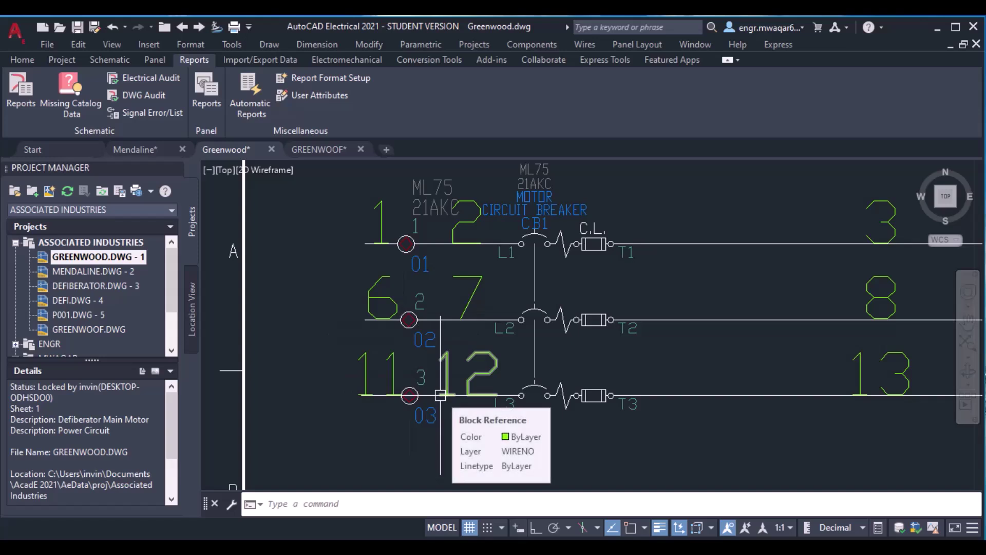
Assign AB end barrier catalog number 1492-EB3Y and the next item number, 8, to terminal 1 of tag strip 01.
{"action": "right_click", "coordinate": [407, 246]}
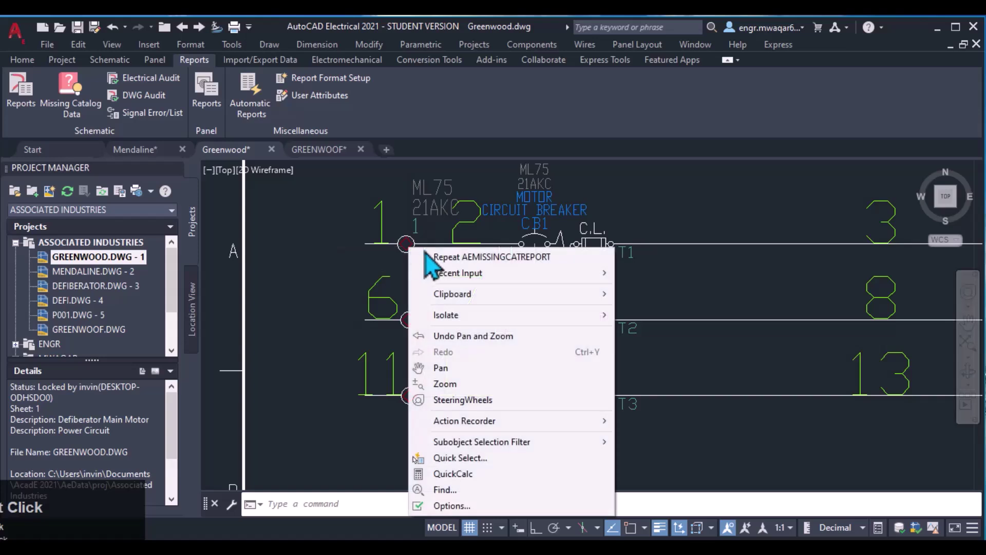
{"action": "left_click", "coordinate": [406, 244]}
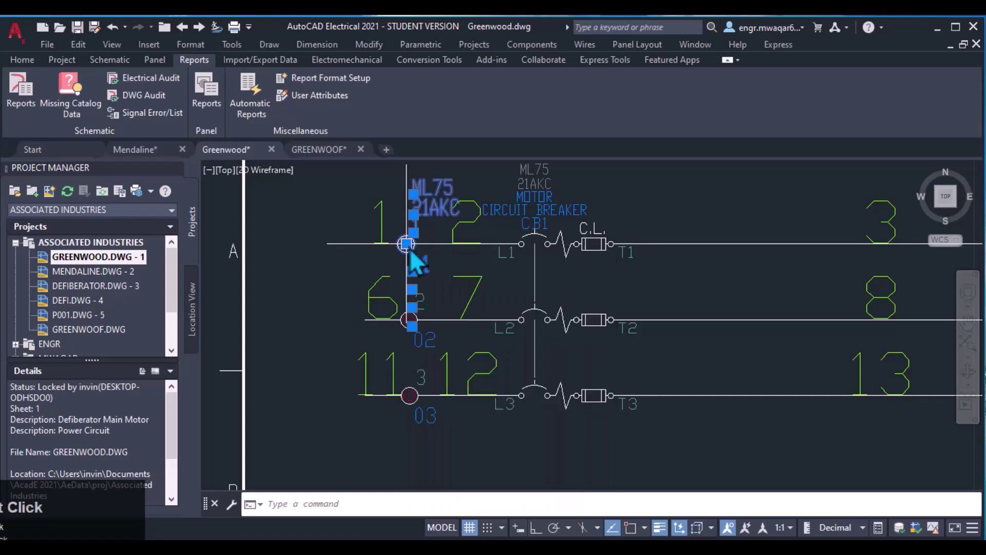
{"action": "right_click", "coordinate": [418, 265]}
{"action": "left_click", "coordinate": [427, 251]}
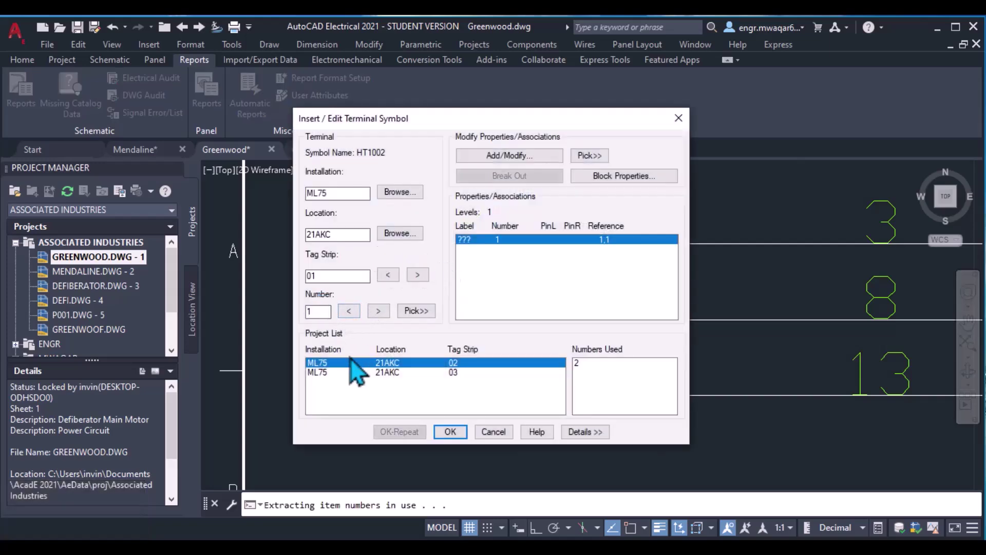
{"action": "left_click", "coordinate": [585, 432]}
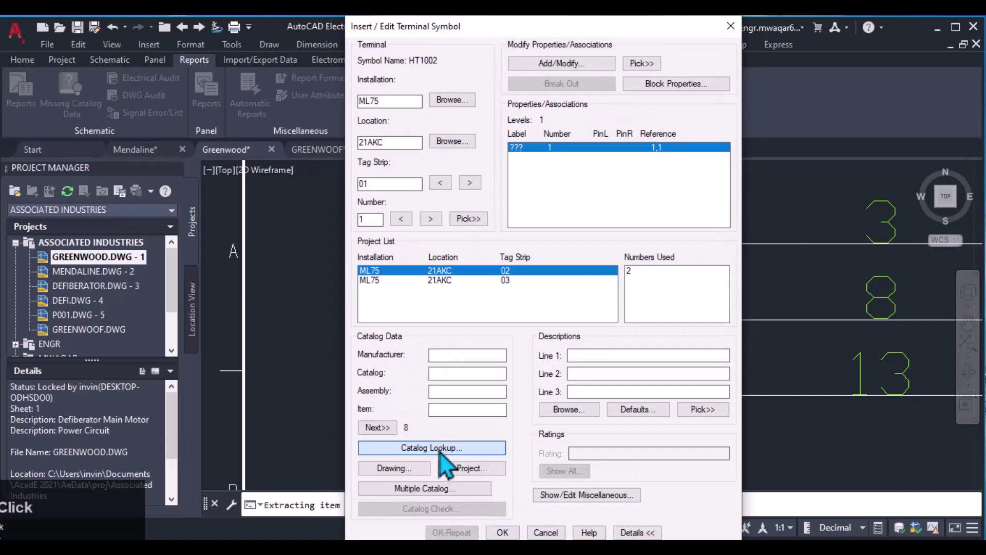
{"action": "left_click", "coordinate": [478, 448]}
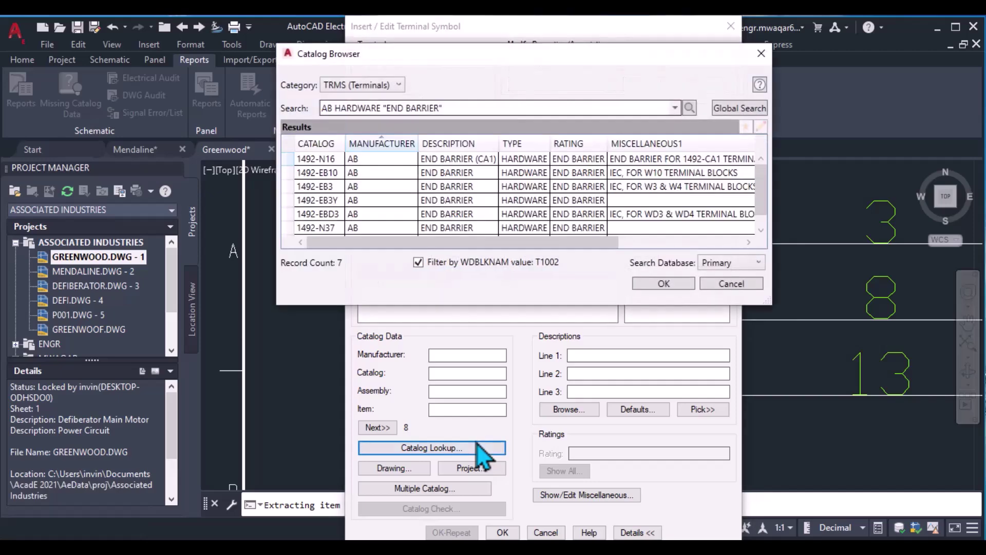
{"action": "left_click", "coordinate": [581, 202]}
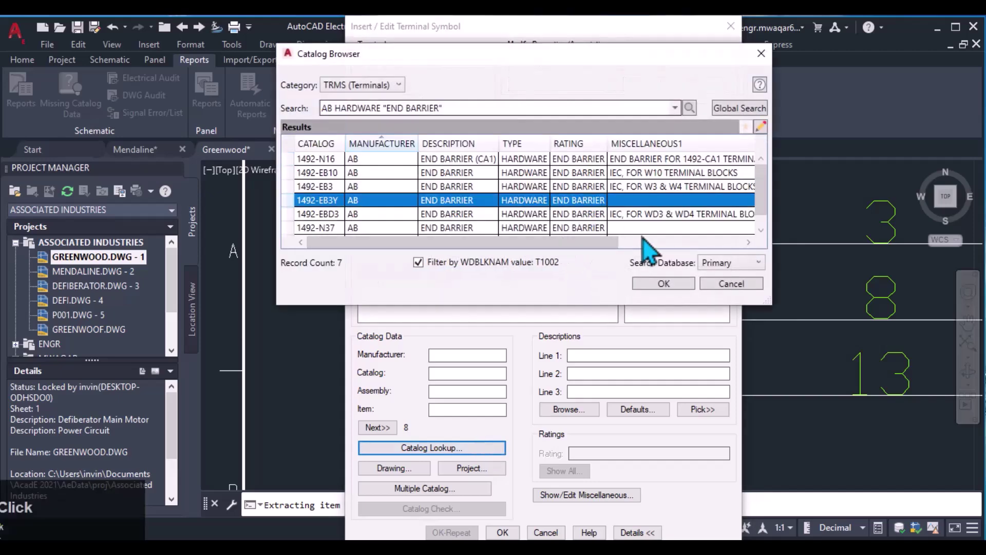
{"action": "left_click", "coordinate": [661, 286]}
{"action": "left_click", "coordinate": [380, 428]}
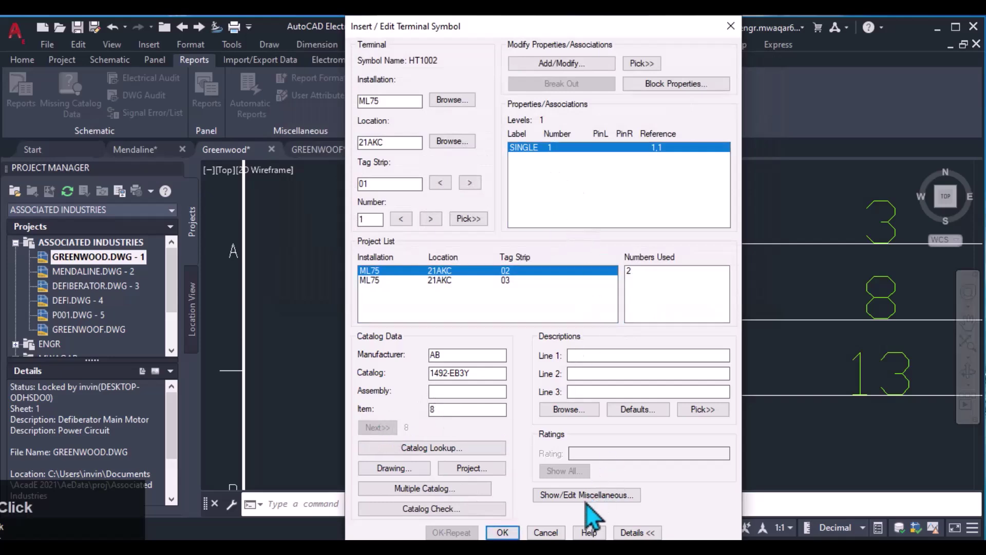
{"action": "left_click", "coordinate": [502, 533]}
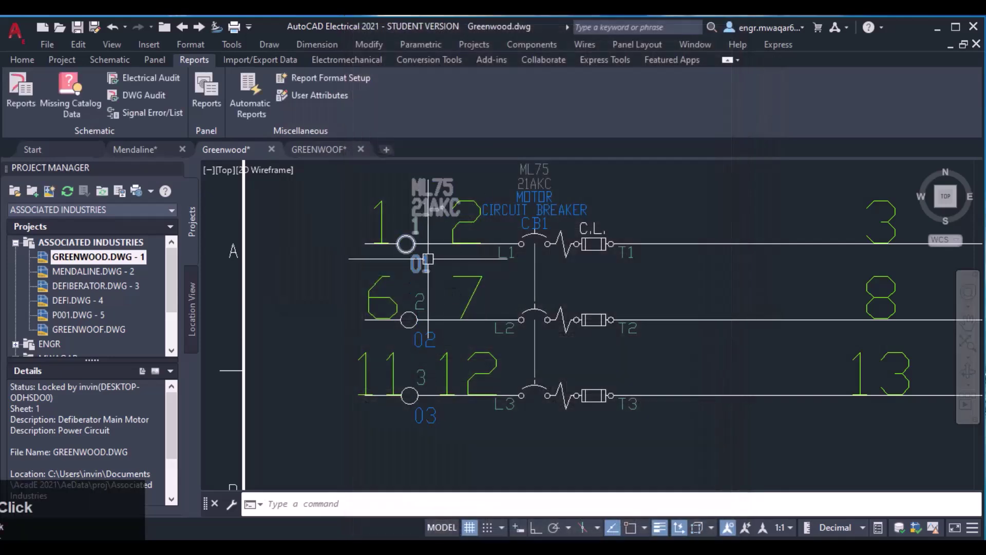
Mark the missing catalog assignments again and review a Missing Bill of Material report for the active drawing.
{"action": "left_click", "coordinate": [70, 87]}
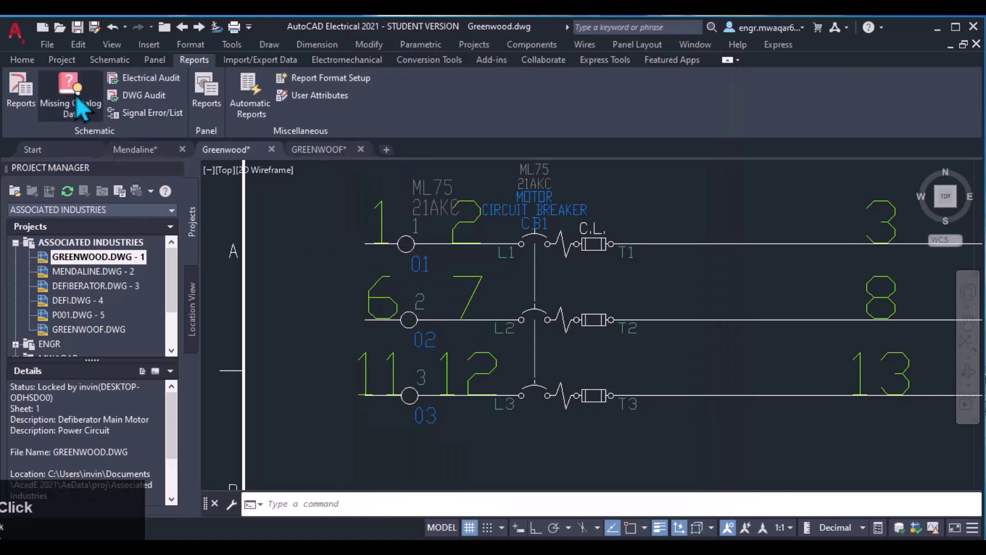
{"action": "left_click", "coordinate": [434, 267]}
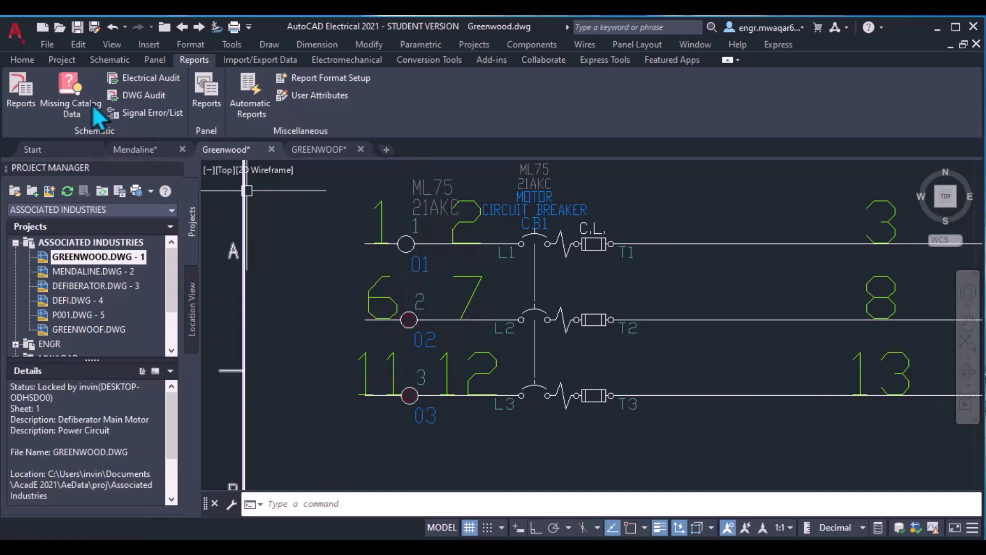
{"action": "left_click", "coordinate": [70, 95]}
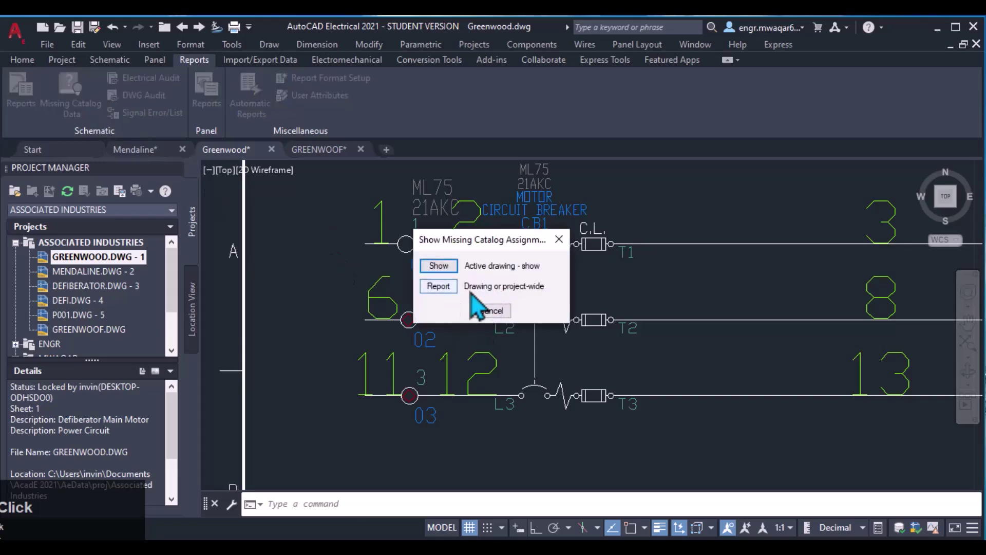
{"action": "left_click", "coordinate": [446, 288]}
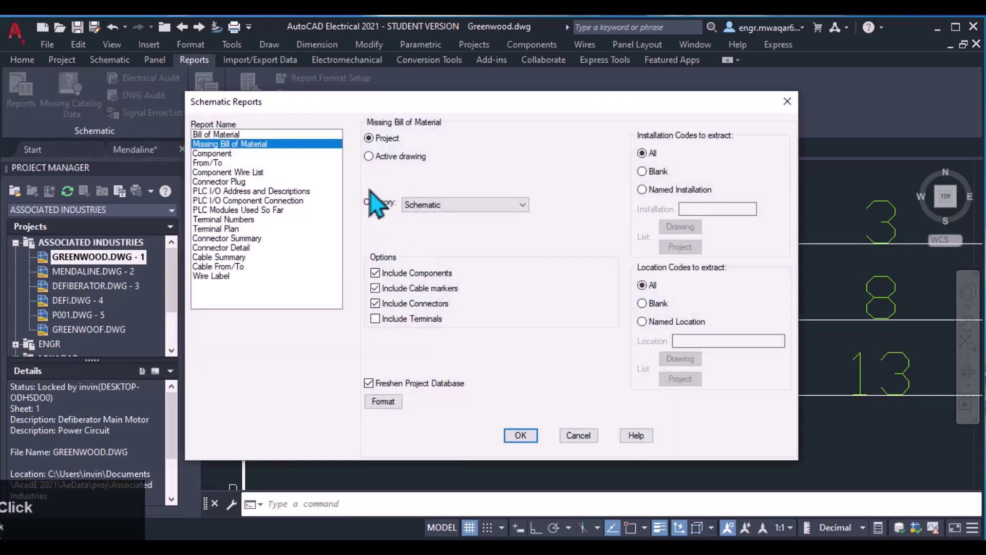
{"action": "left_click", "coordinate": [382, 157]}
{"action": "left_click", "coordinate": [520, 435]}
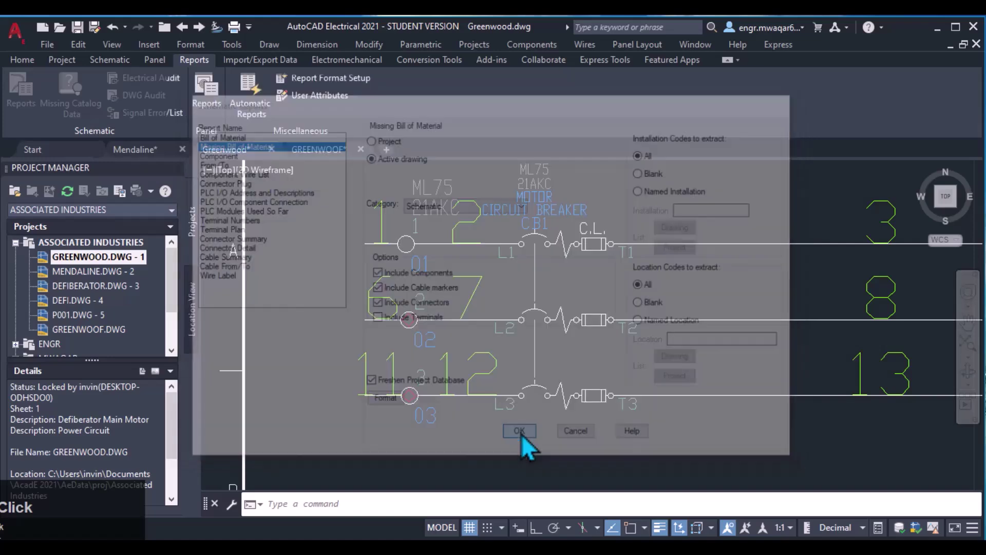
{"action": "left_click", "coordinate": [457, 291]}
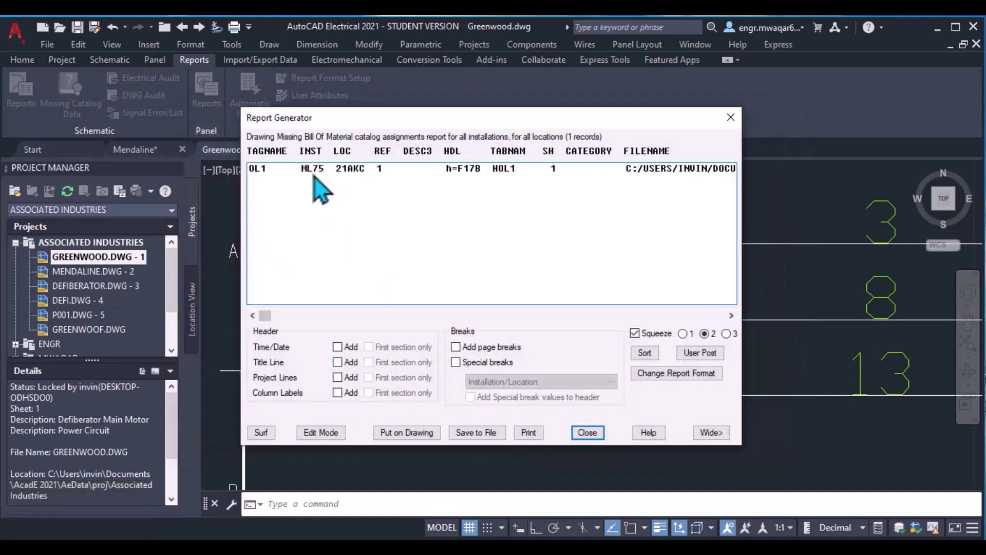
{"action": "left_click", "coordinate": [261, 169]}
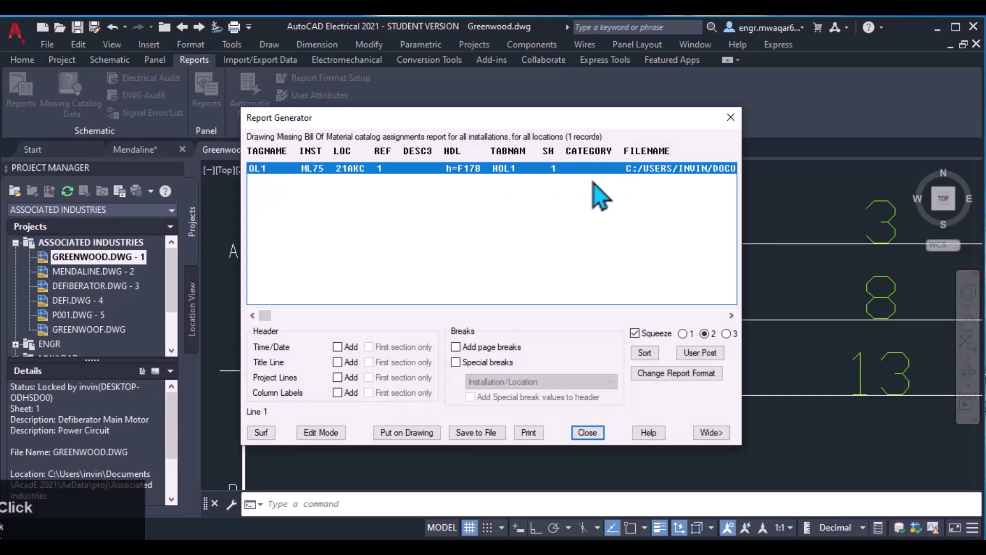
{"action": "left_click", "coordinate": [588, 433]}
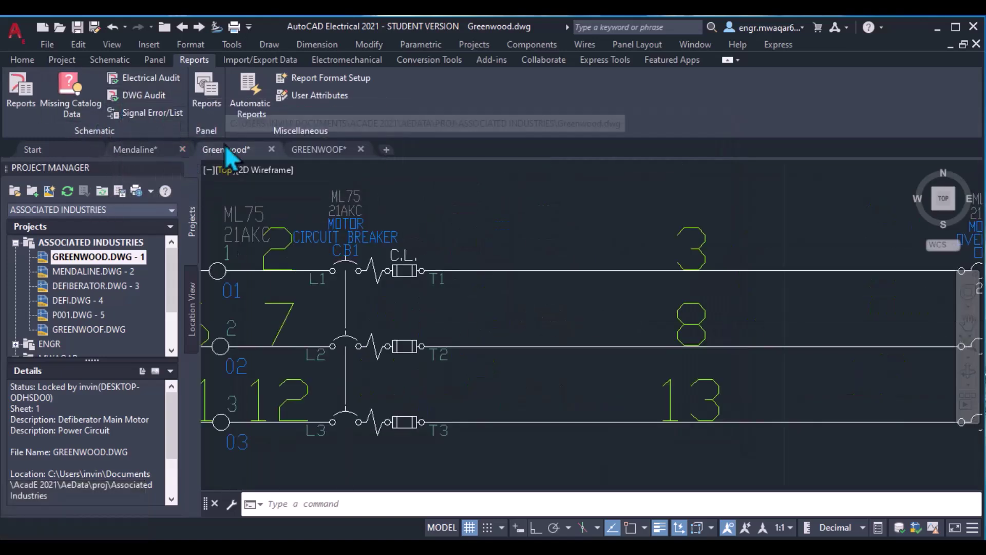
Run an Electrical Audit, limit it to the active drawing and expand the issue details.
{"action": "mouse_move", "coordinate": [225, 145]}
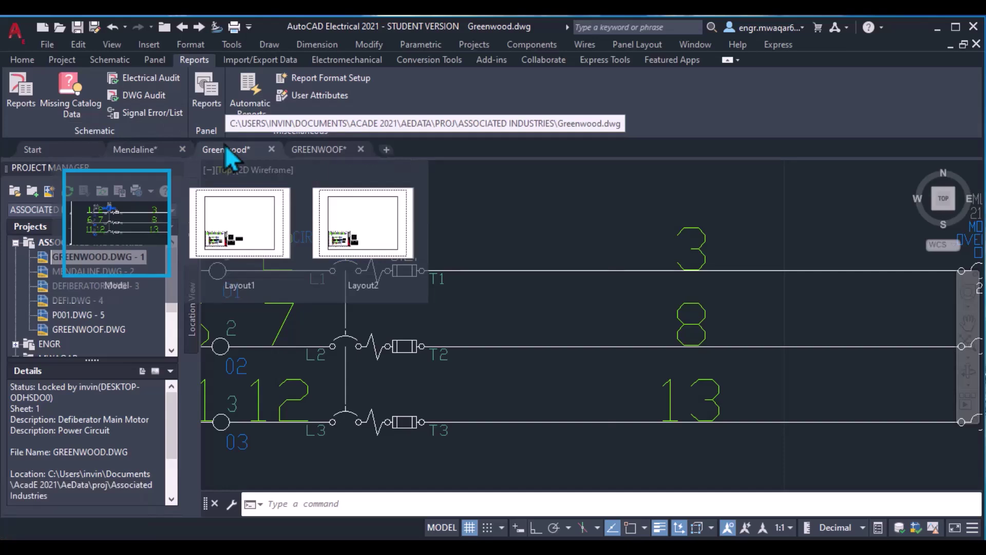
{"action": "scroll", "coordinate": [297, 213], "scroll_direction": "down", "scroll_amount": 5}
{"action": "left_click", "coordinate": [149, 77]}
{"action": "mouse_move", "coordinate": [226, 36]}
{"action": "left_mouse_down"}
{"action": "mouse_move", "coordinate": [203, 347]}
{"action": "mouse_move", "coordinate": [267, 199]}
{"action": "left_mouse_up"}
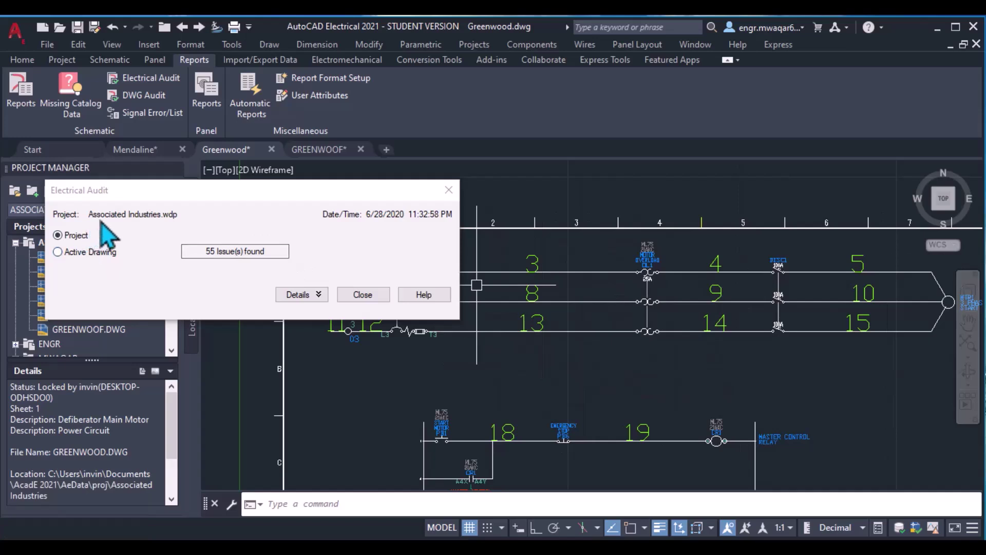
{"action": "left_click_drag", "start_coordinate": [179, 190], "coordinate": [222, 39]}
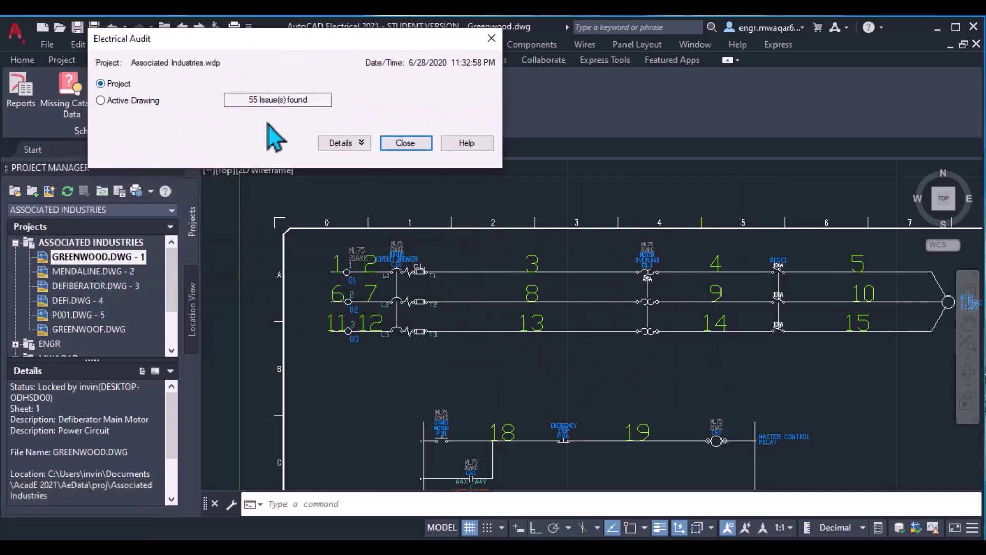
{"action": "left_click", "coordinate": [100, 100]}
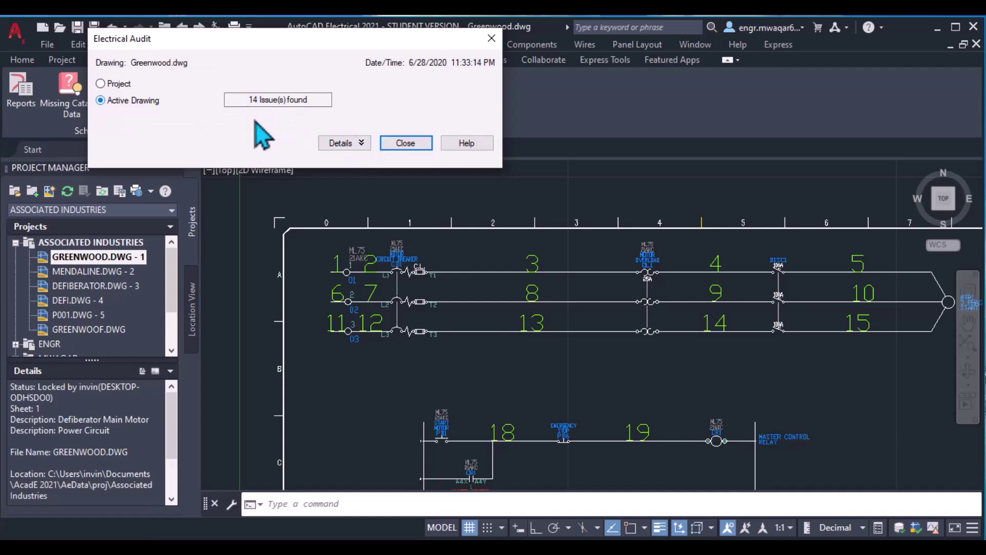
{"action": "left_click", "coordinate": [337, 146]}
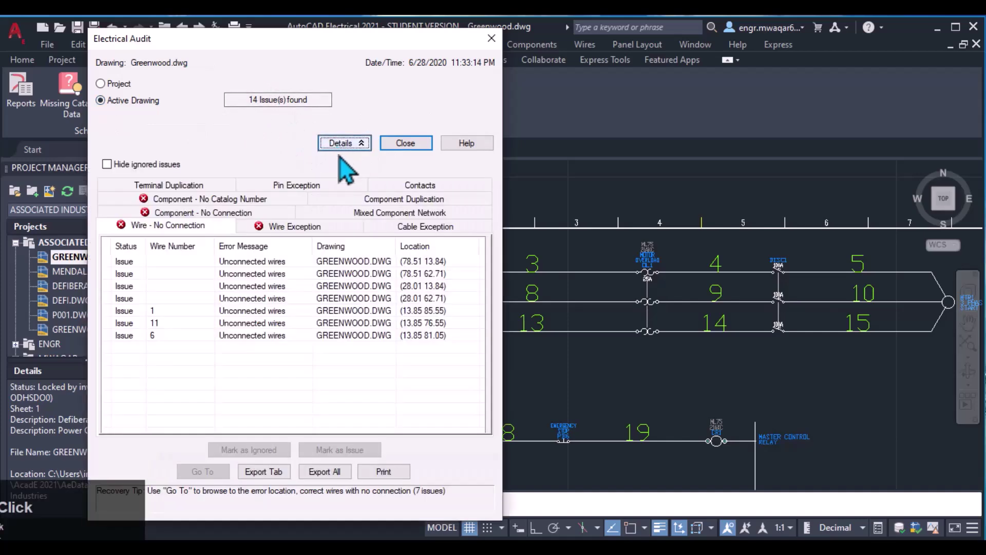
Move the audit results clear of the Greenwood schematic and examine the unconnected wire and Terminal Duplication categories.
{"action": "left_click_drag", "start_coordinate": [285, 43], "coordinate": [713, 52]}
{"action": "scroll", "coordinate": [458, 287], "scroll_direction": "down", "scroll_amount": 3}
{"action": "middle_click_drag", "start_coordinate": [458, 286], "coordinate": [329, 200]}
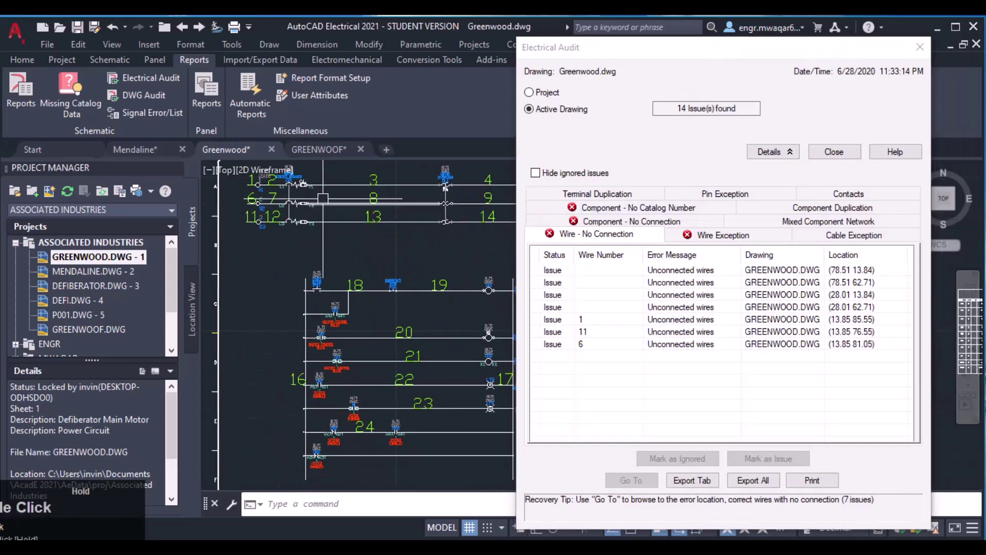
{"action": "scroll", "coordinate": [329, 200], "scroll_direction": "down", "scroll_amount": 2}
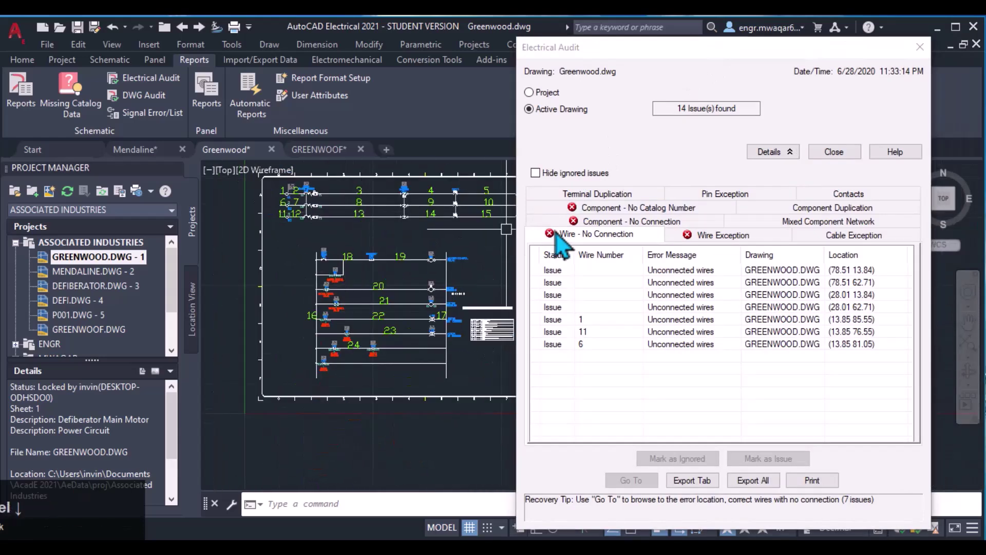
{"action": "left_click", "coordinate": [596, 194]}
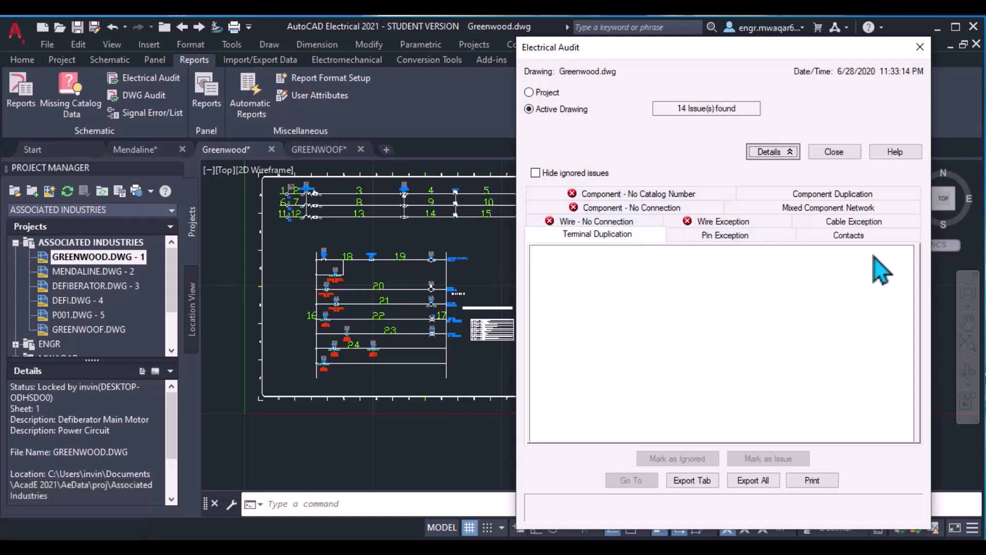
Examine the Contacts and Component - No Catalog Number categories of the audit results.
{"action": "left_click", "coordinate": [860, 237]}
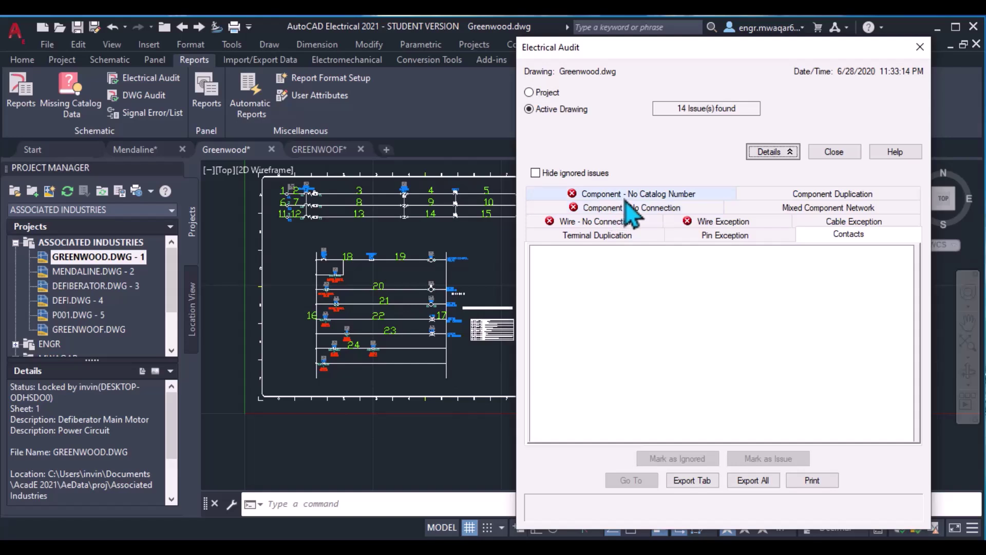
{"action": "left_click", "coordinate": [660, 196]}
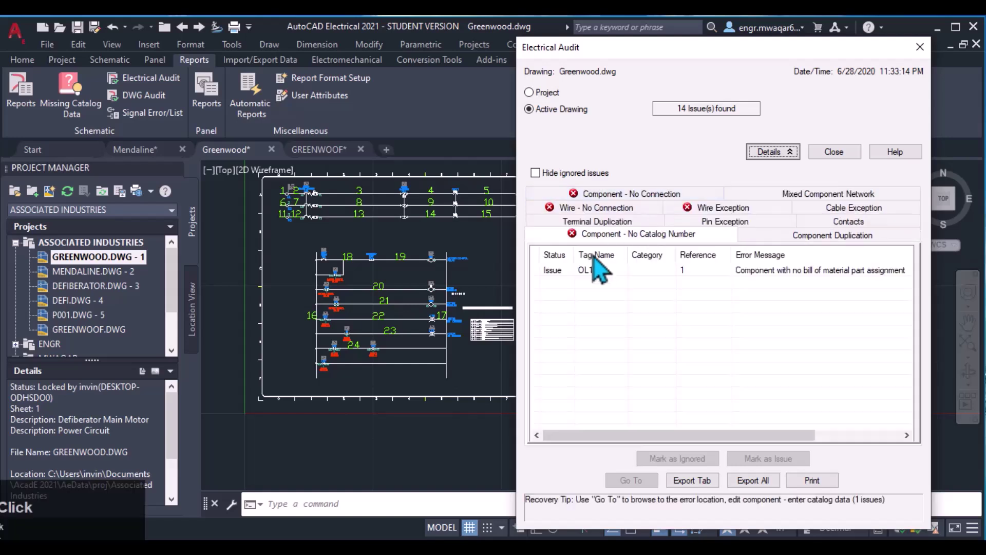
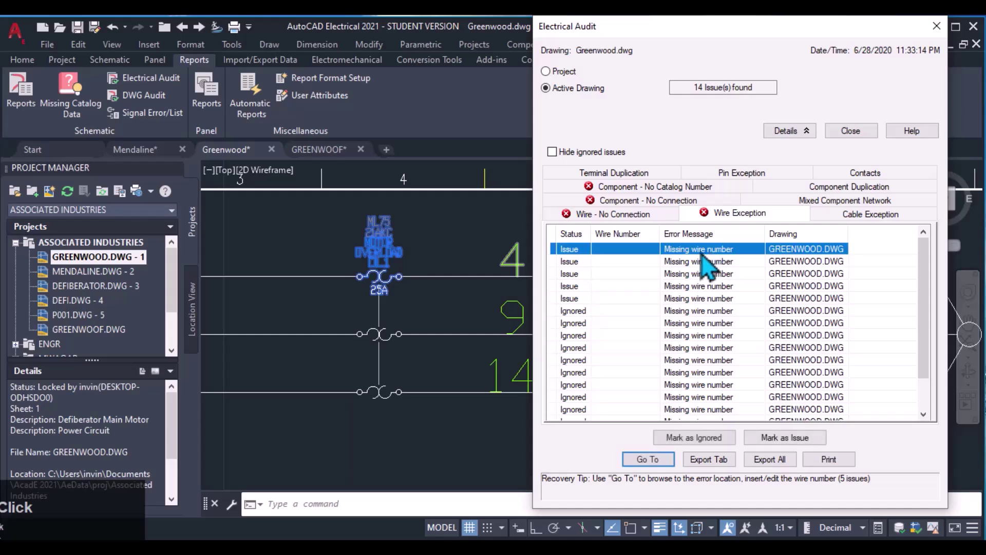
Go to the first missing wire number issue and inspect the highlighted wire beside the START MOTOR push button rung.
{"action": "left_click", "coordinate": [648, 460]}
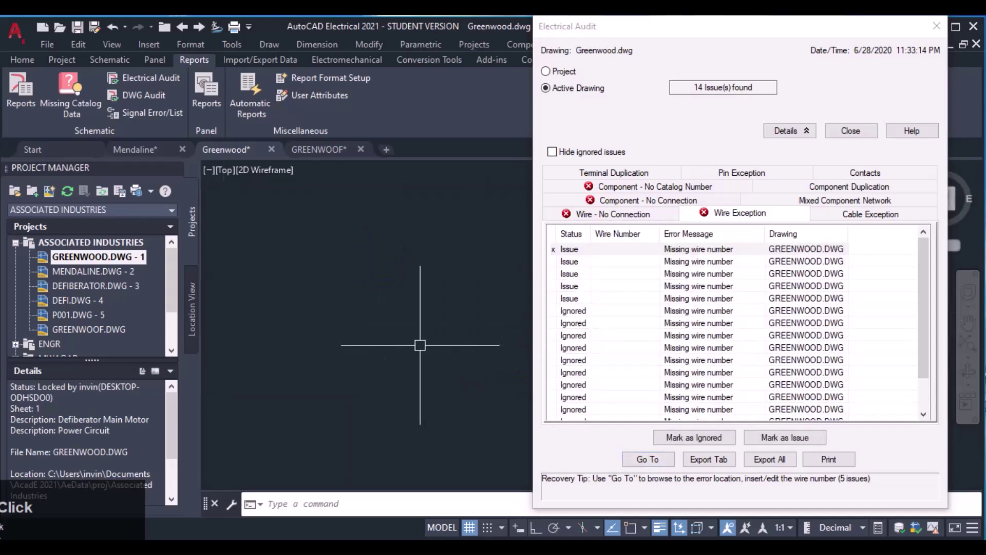
{"action": "scroll", "coordinate": [378, 361], "scroll_direction": "up", "scroll_amount": 3}
{"action": "middle_click_drag", "start_coordinate": [378, 361], "coordinate": [403, 376]}
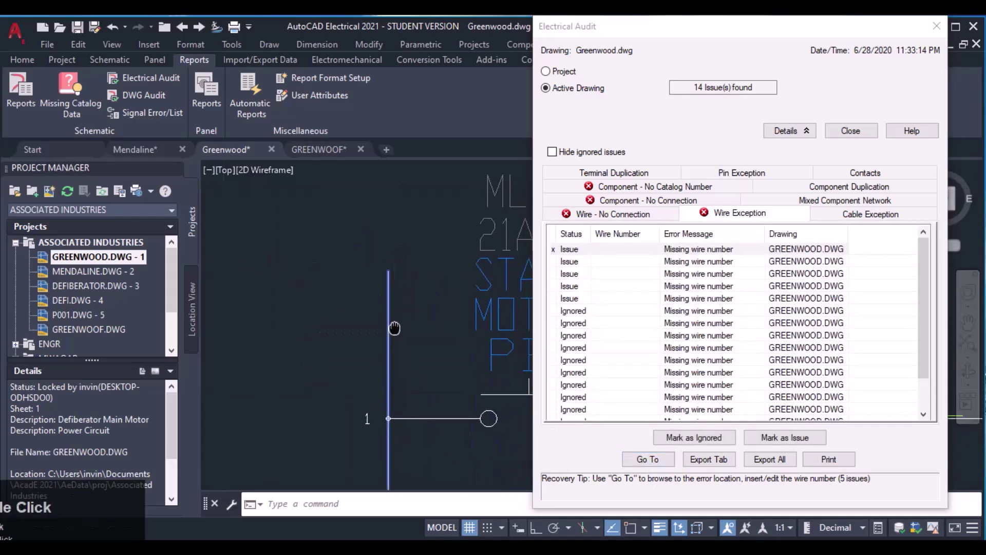
{"action": "scroll", "coordinate": [347, 288], "scroll_direction": "down", "scroll_amount": 4}
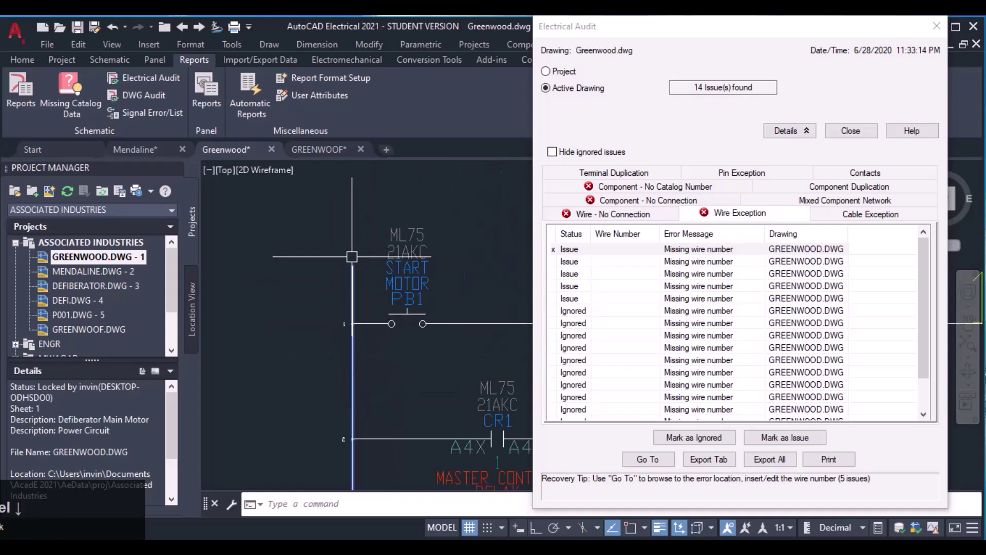
{"action": "middle_click_drag", "start_coordinate": [368, 325], "coordinate": [323, 302]}
{"action": "scroll", "coordinate": [365, 275], "scroll_direction": "down", "scroll_amount": 2}
{"action": "scroll", "coordinate": [323, 302], "scroll_direction": "up", "scroll_amount": 4}
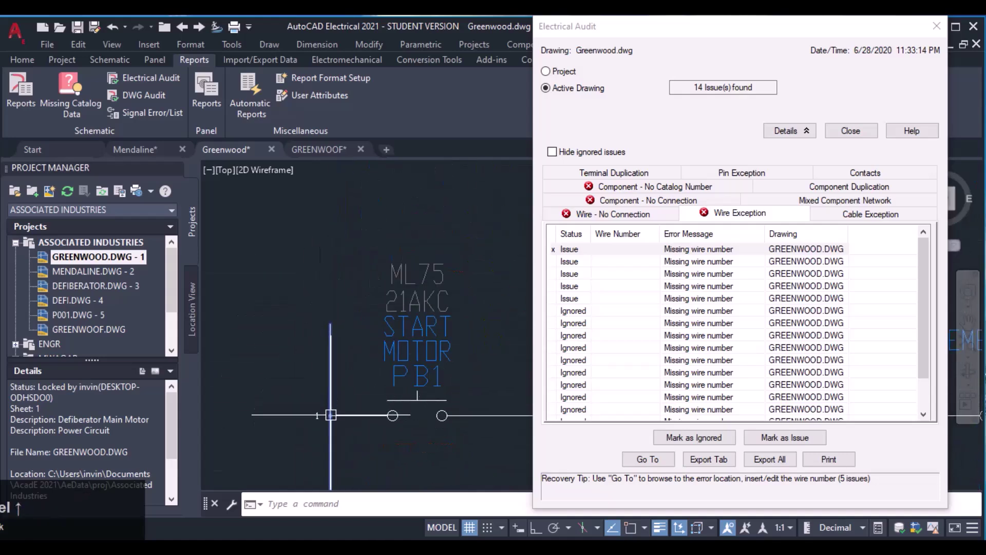
{"action": "scroll", "coordinate": [330, 415], "scroll_direction": "up", "scroll_amount": 5}
{"action": "scroll", "coordinate": [325, 211], "scroll_direction": "down", "scroll_amount": 5}
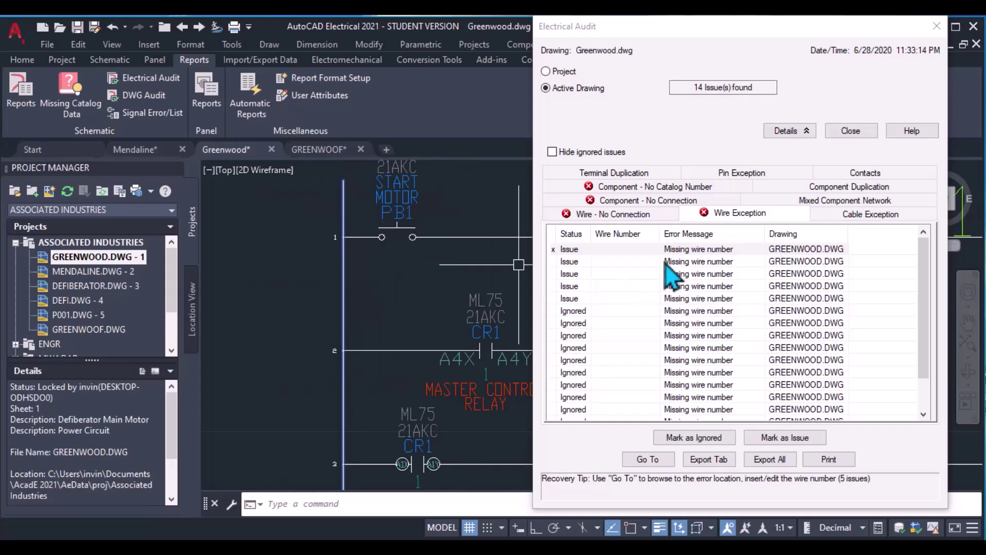
Go to the first Wire - No Connection issue, at location (78.51 13.84), and inspect the highlighted ladder rail.
{"action": "left_click", "coordinate": [636, 187]}
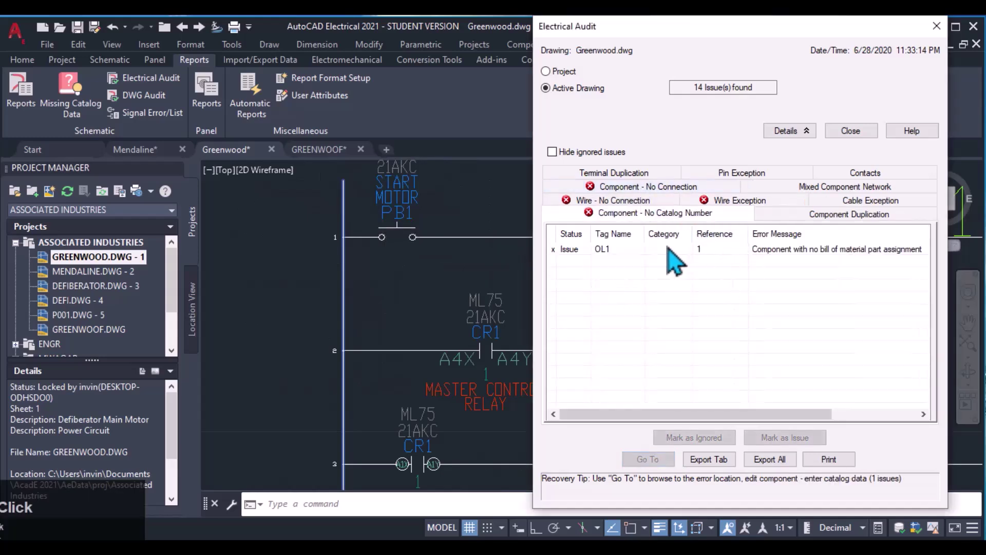
{"action": "left_click", "coordinate": [627, 203]}
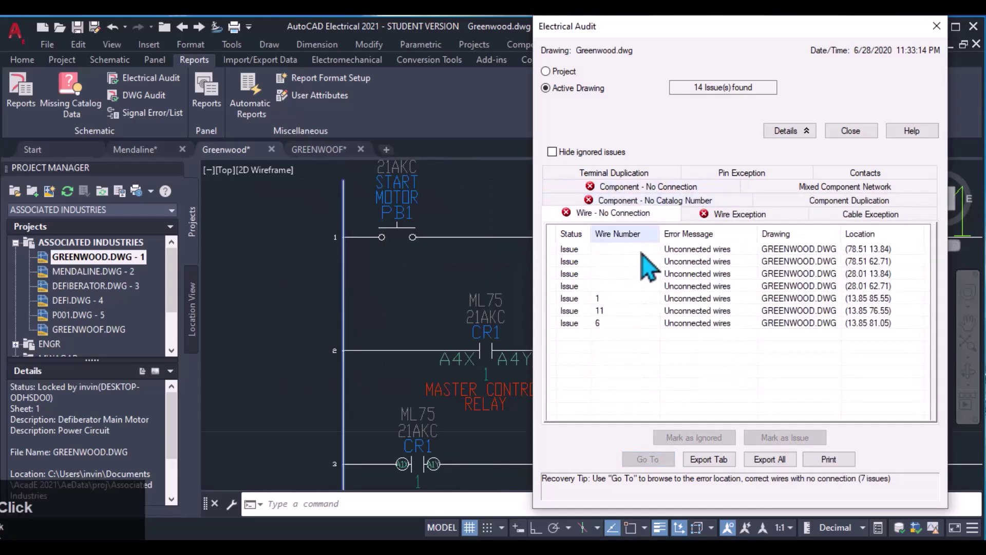
{"action": "left_click", "coordinate": [673, 250]}
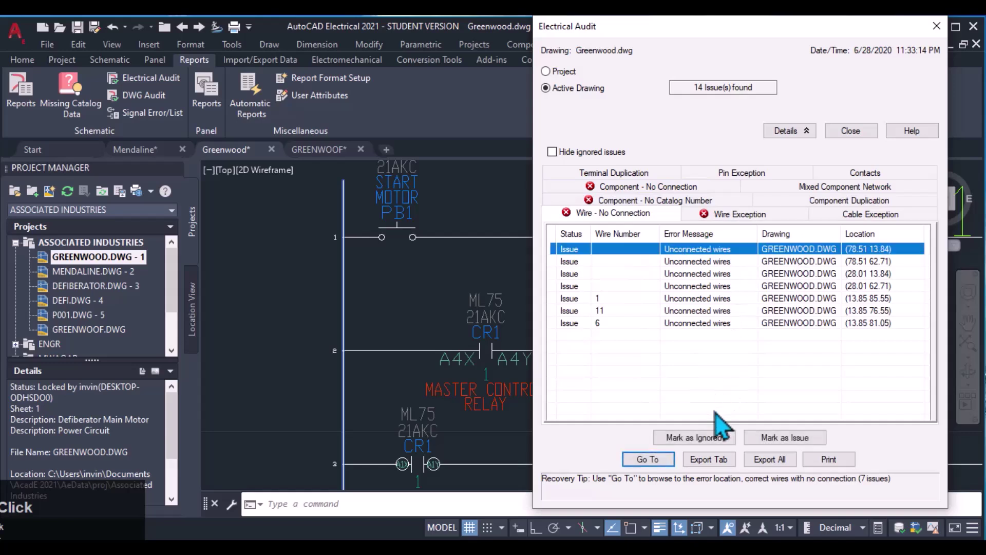
{"action": "left_click", "coordinate": [647, 459]}
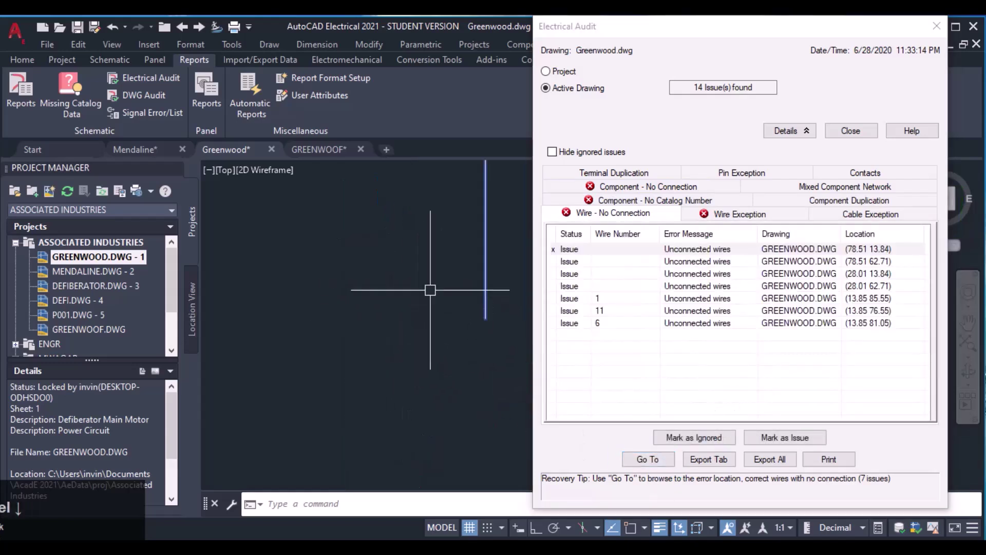
{"action": "middle_click_drag", "start_coordinate": [417, 313], "coordinate": [286, 346]}
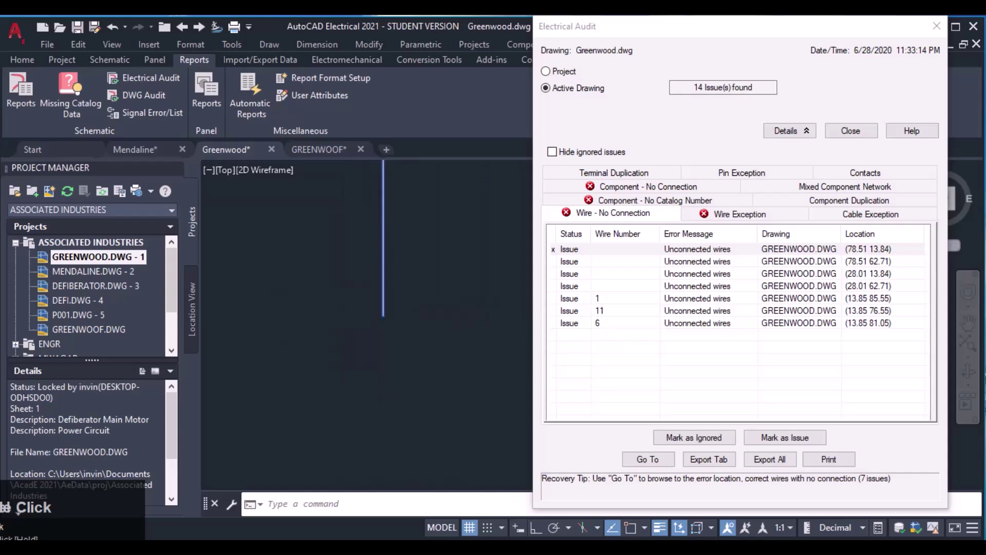
{"action": "scroll", "coordinate": [381, 308], "scroll_direction": "down", "scroll_amount": 3}
{"action": "middle_click_drag", "start_coordinate": [376, 260], "coordinate": [488, 316]}
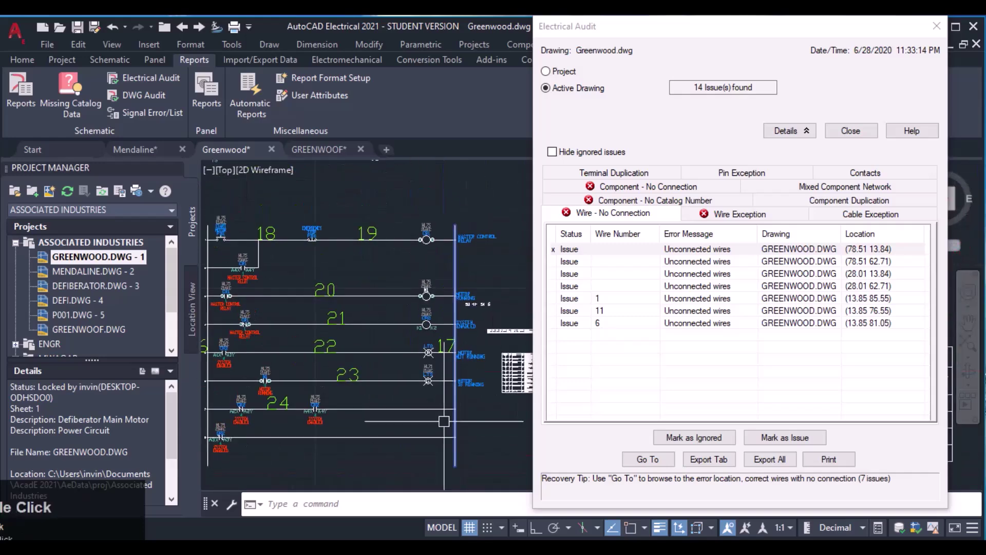
{"action": "middle_click_drag", "start_coordinate": [231, 130], "coordinate": [349, 187]}
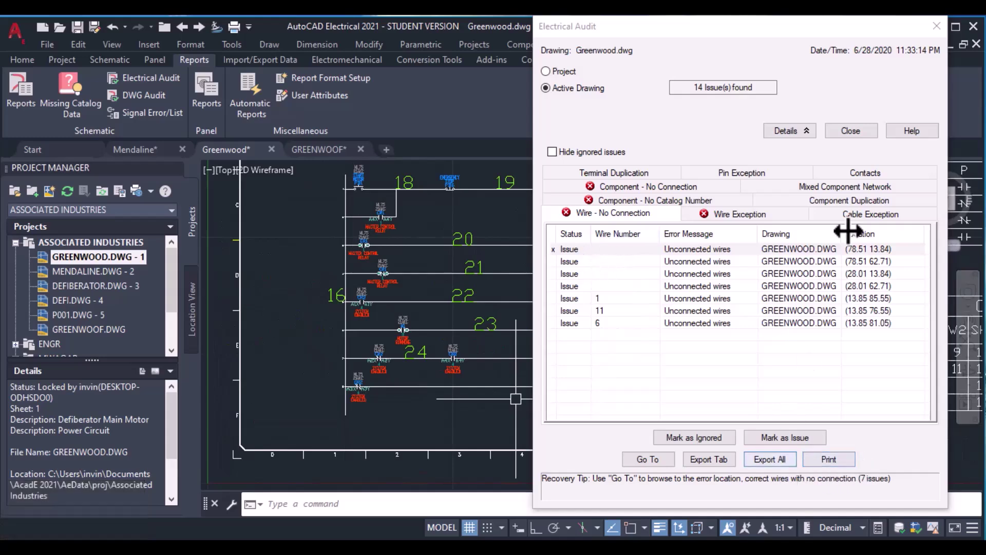
Close the audit results and inspect the open wire ends of the ladder rails and the three-phase power circuit.
{"action": "left_click", "coordinate": [937, 27]}
{"action": "scroll", "coordinate": [495, 220], "scroll_direction": "up", "scroll_amount": 5}
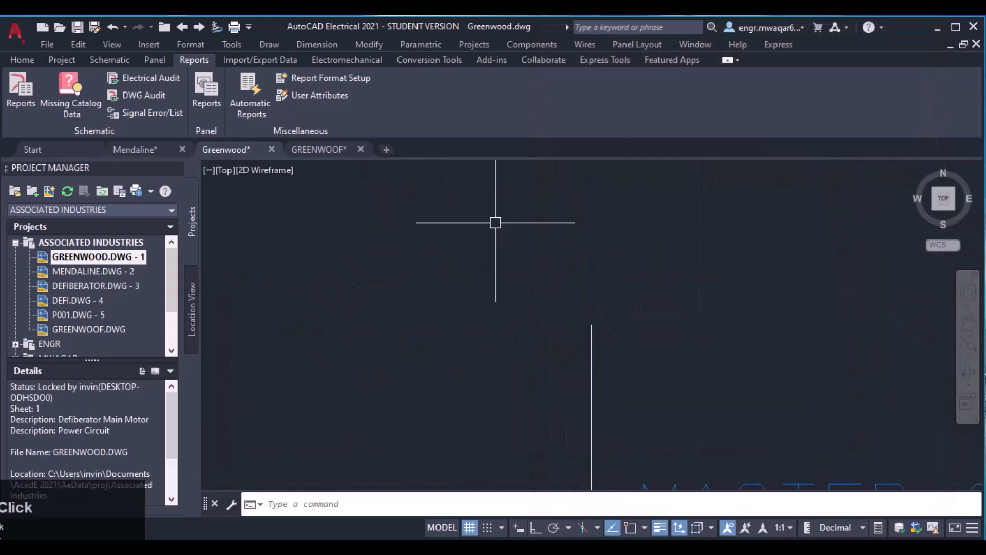
{"action": "scroll", "coordinate": [489, 275], "scroll_direction": "down", "scroll_amount": 4}
{"action": "scroll", "coordinate": [415, 284], "scroll_direction": "down", "scroll_amount": 3}
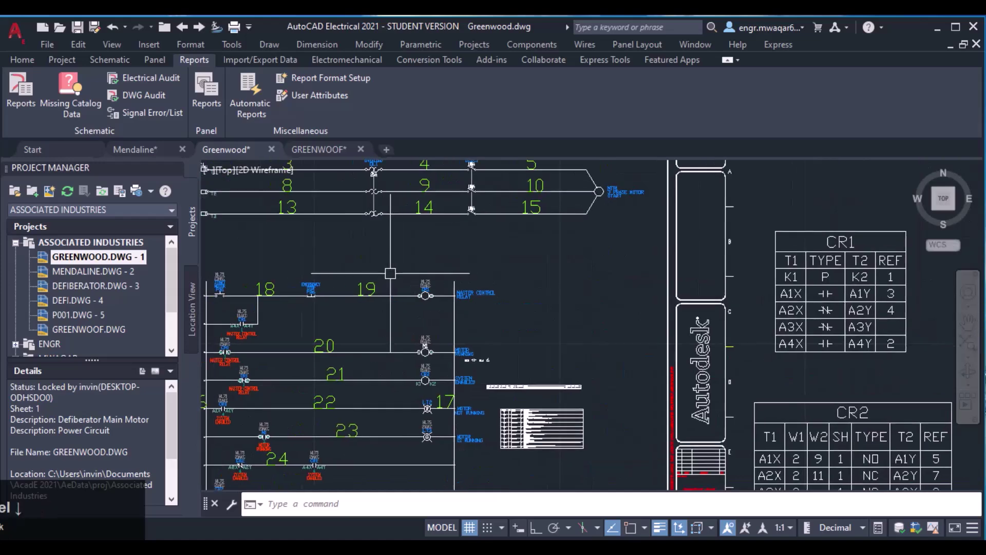
{"action": "middle_click_drag", "start_coordinate": [770, 185], "coordinate": [737, 180]}
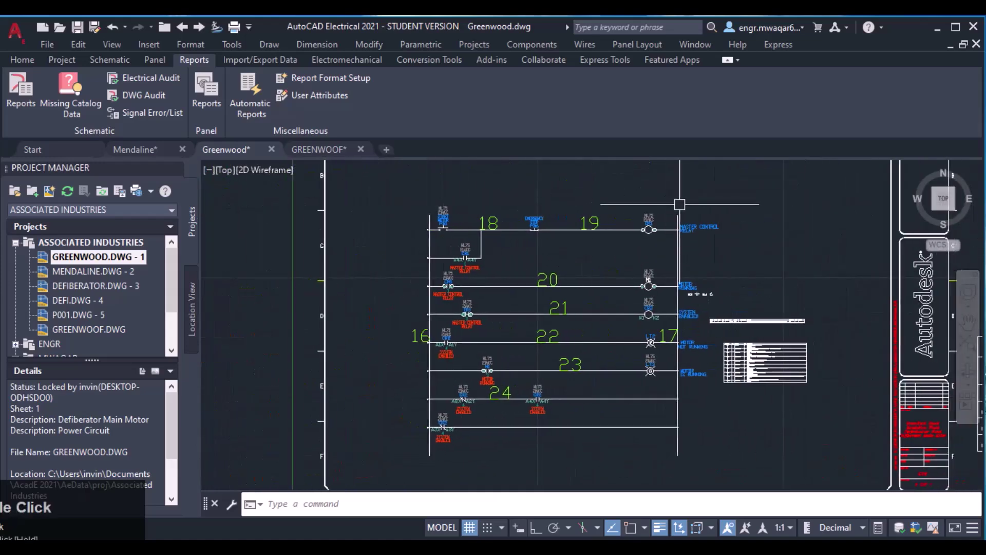
{"action": "scroll", "coordinate": [429, 217], "scroll_direction": "up", "scroll_amount": 4}
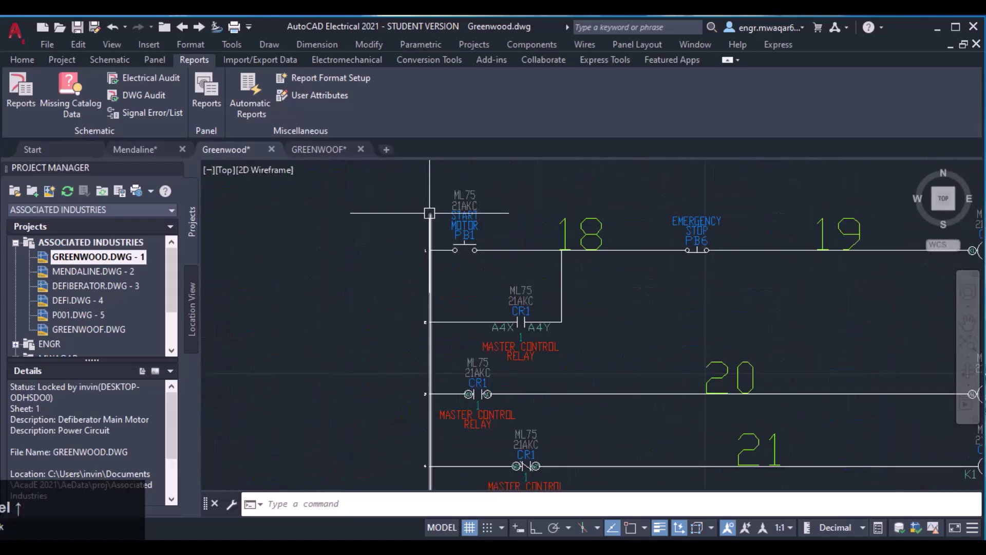
{"action": "scroll", "coordinate": [429, 216], "scroll_direction": "down", "scroll_amount": 4}
{"action": "mouse_move", "coordinate": [531, 235]}
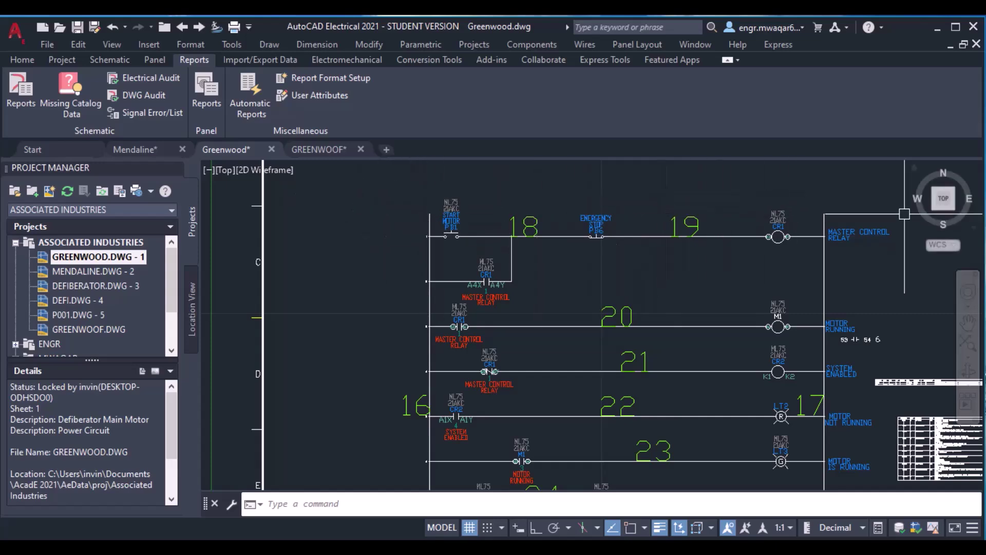
{"action": "scroll", "coordinate": [595, 297], "scroll_direction": "down", "scroll_amount": 2}
{"action": "scroll", "coordinate": [595, 297], "scroll_direction": "down", "scroll_amount": 1}
{"action": "middle_click_drag", "start_coordinate": [595, 296], "coordinate": [497, 283]}
{"action": "scroll", "coordinate": [401, 231], "scroll_direction": "up", "scroll_amount": 6}
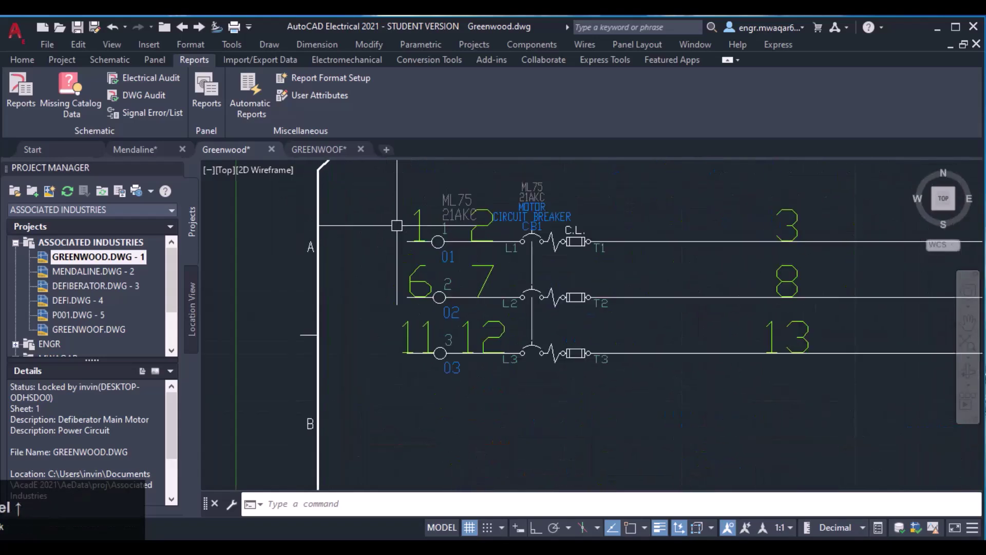
{"action": "scroll", "coordinate": [411, 256], "scroll_direction": "down", "scroll_amount": 4}
{"action": "scroll", "coordinate": [410, 257], "scroll_direction": "down", "scroll_amount": 2}
Run an Electrical Audit on the whole project and review its unconnected wire and unconnected component issues.
{"action": "left_click", "coordinate": [141, 77]}
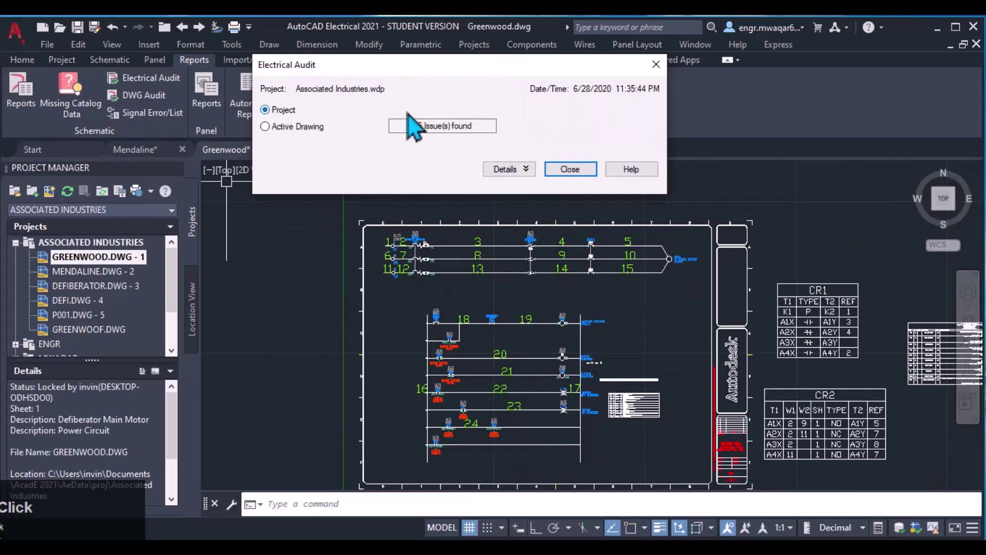
{"action": "left_click", "coordinate": [506, 169]}
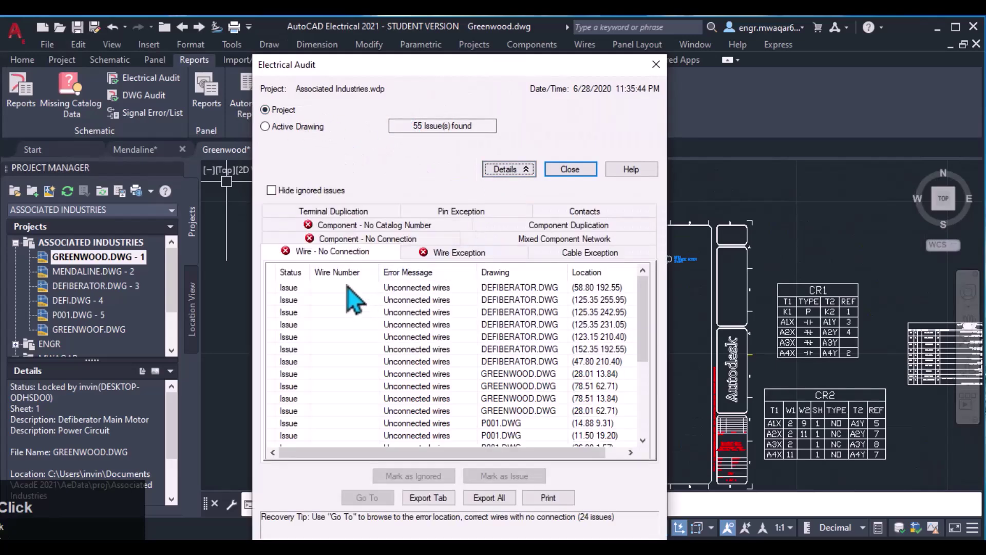
{"action": "scroll", "coordinate": [380, 329], "scroll_direction": "down", "scroll_amount": 6}
{"action": "scroll", "coordinate": [408, 370], "scroll_direction": "up", "scroll_amount": 6}
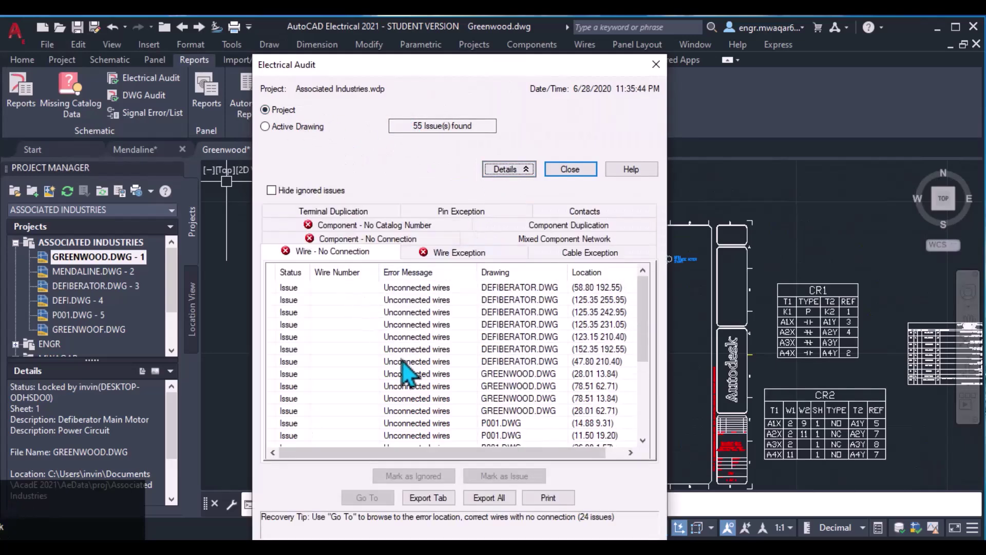
{"action": "scroll", "coordinate": [442, 383], "scroll_direction": "down", "scroll_amount": 4}
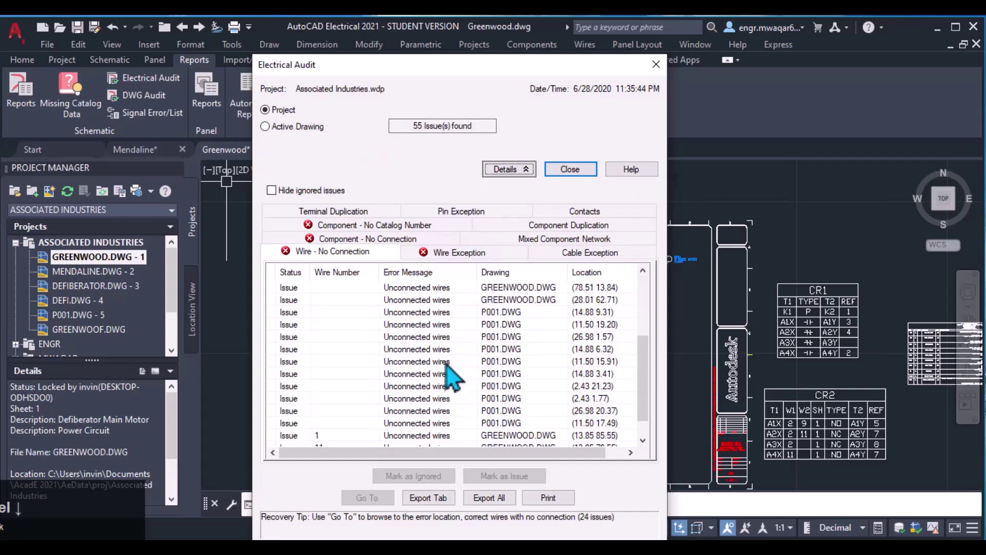
{"action": "left_click", "coordinate": [342, 241]}
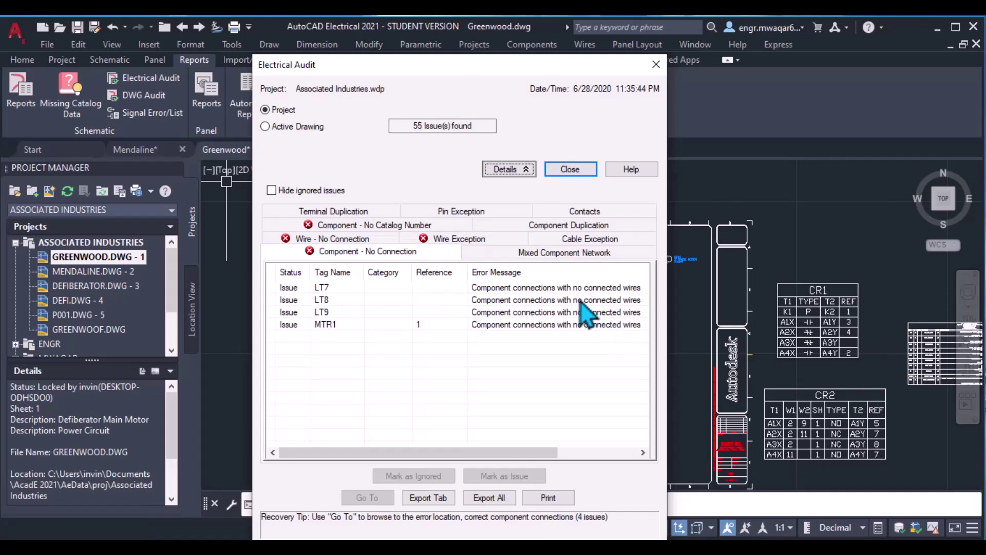
{"action": "left_click", "coordinate": [656, 64]}
Run a DWG Audit on the active drawing, checking wire gap pointers, bogus label pointers, zero length wires and wire number floaters, and marking wires in red.
{"action": "scroll", "coordinate": [452, 316], "scroll_direction": "up", "scroll_amount": 2}
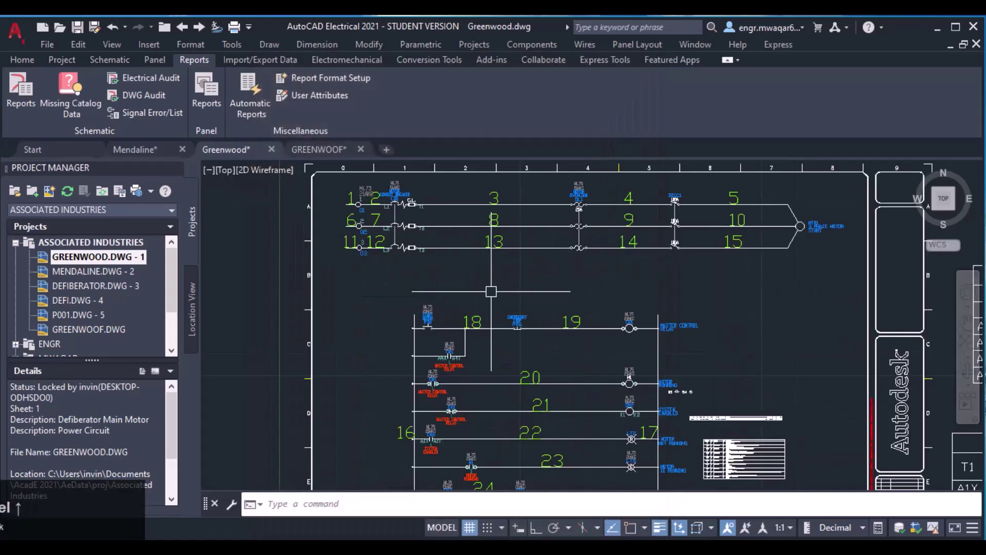
{"action": "middle_click_drag", "start_coordinate": [452, 316], "coordinate": [413, 293]}
{"action": "scroll", "coordinate": [393, 277], "scroll_direction": "down", "scroll_amount": 2}
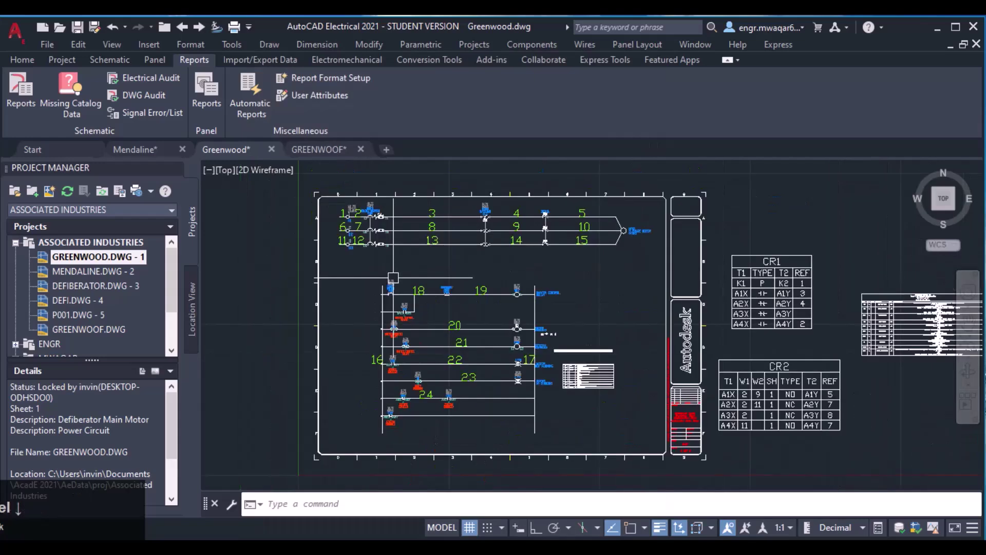
{"action": "left_click", "coordinate": [131, 95]}
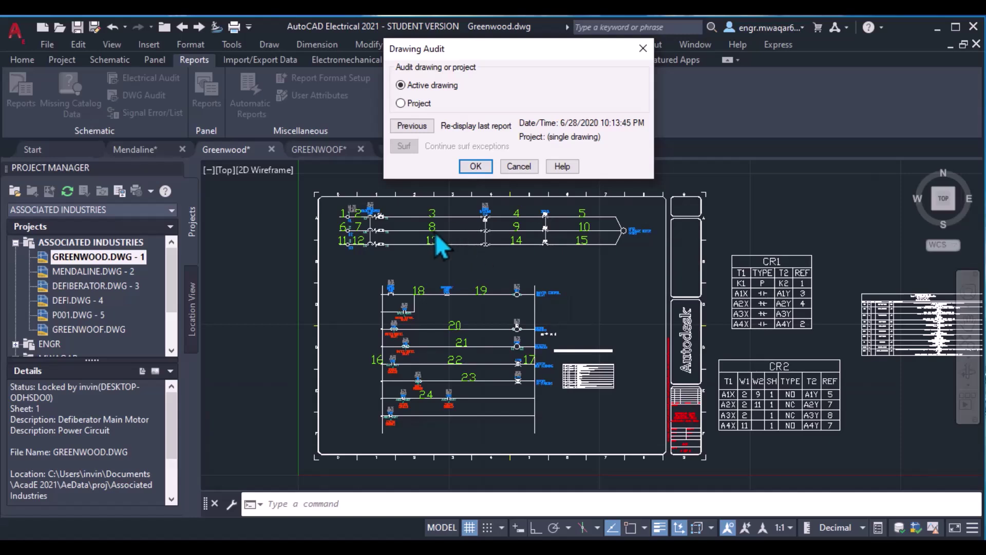
{"action": "left_click", "coordinate": [419, 104]}
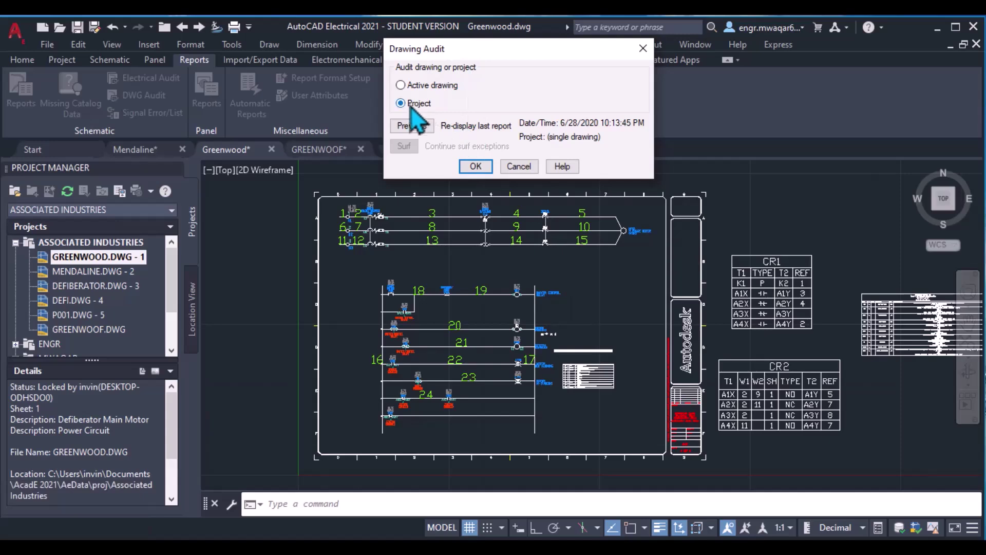
{"action": "left_click", "coordinate": [429, 87]}
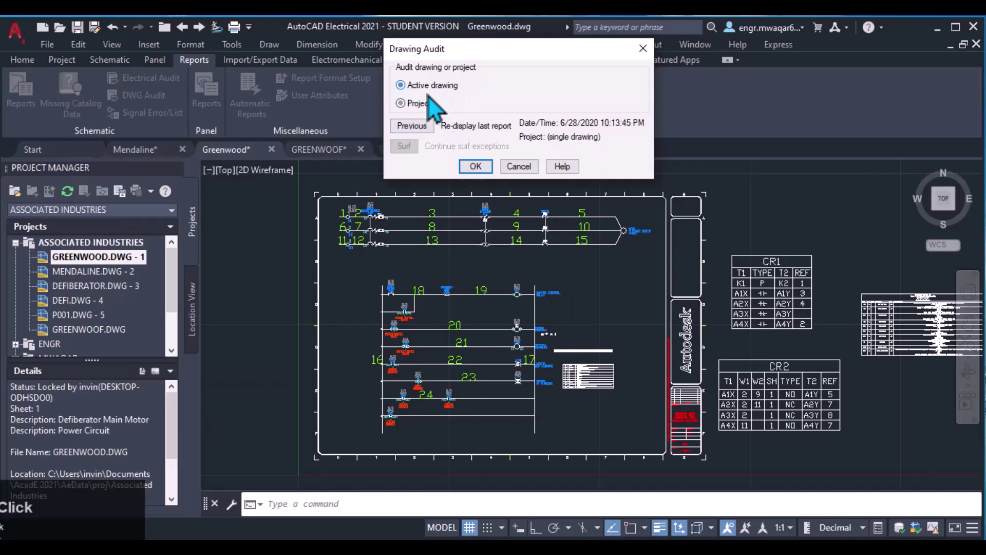
{"action": "left_click", "coordinate": [476, 165]}
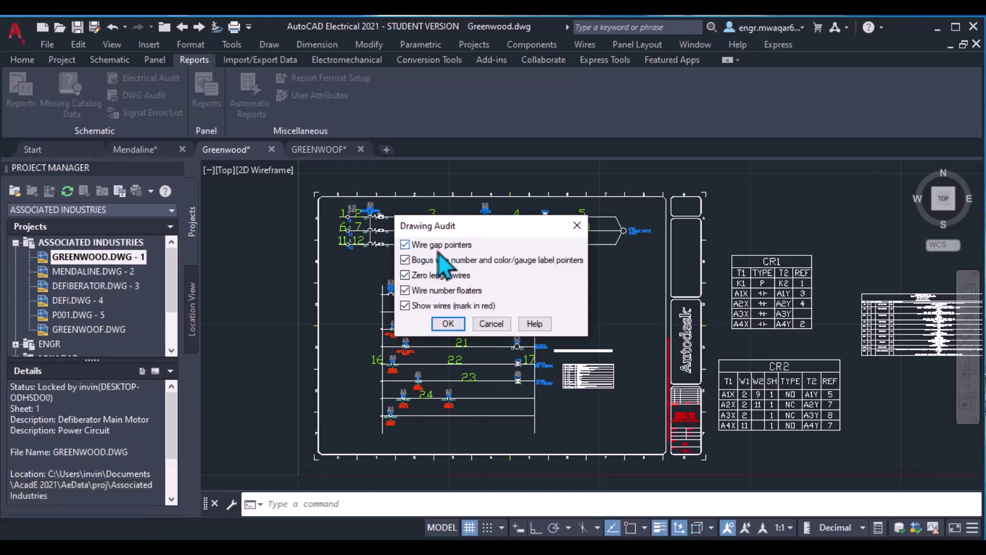
{"action": "left_click_drag", "start_coordinate": [494, 226], "coordinate": [604, 140]}
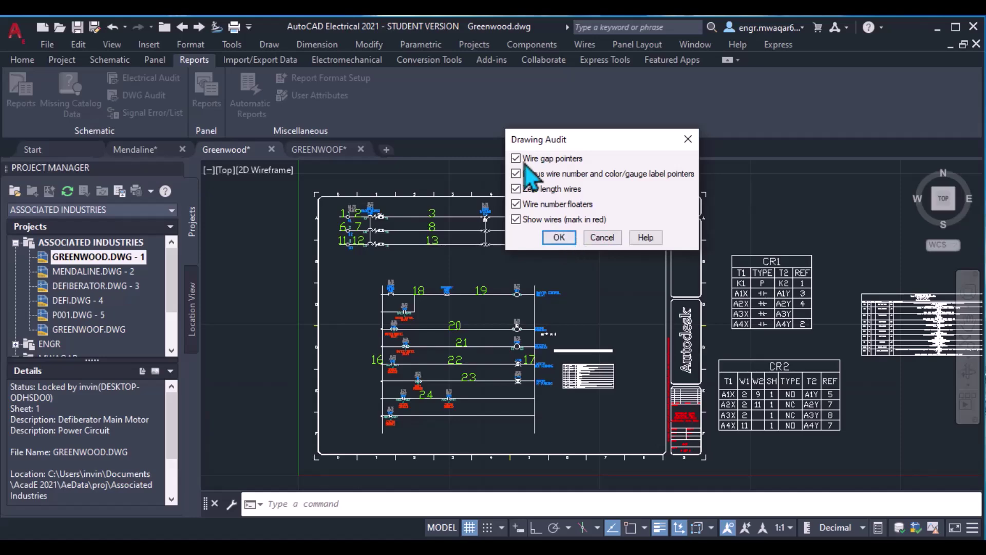
{"action": "left_click", "coordinate": [557, 236]}
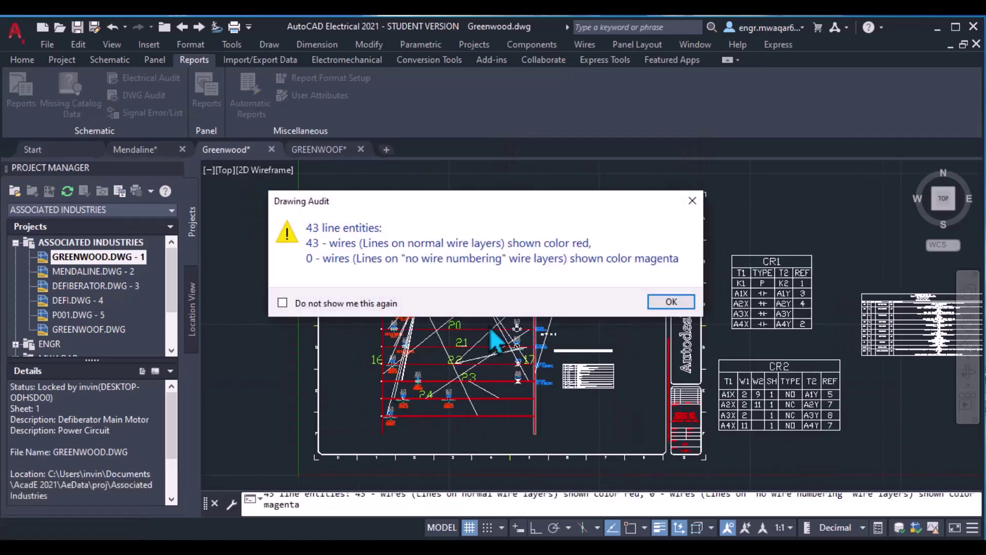
Review the line entity message against the red-marked wires, accept it, and read and close the drawing's audit report.
{"action": "left_click", "coordinate": [371, 208]}
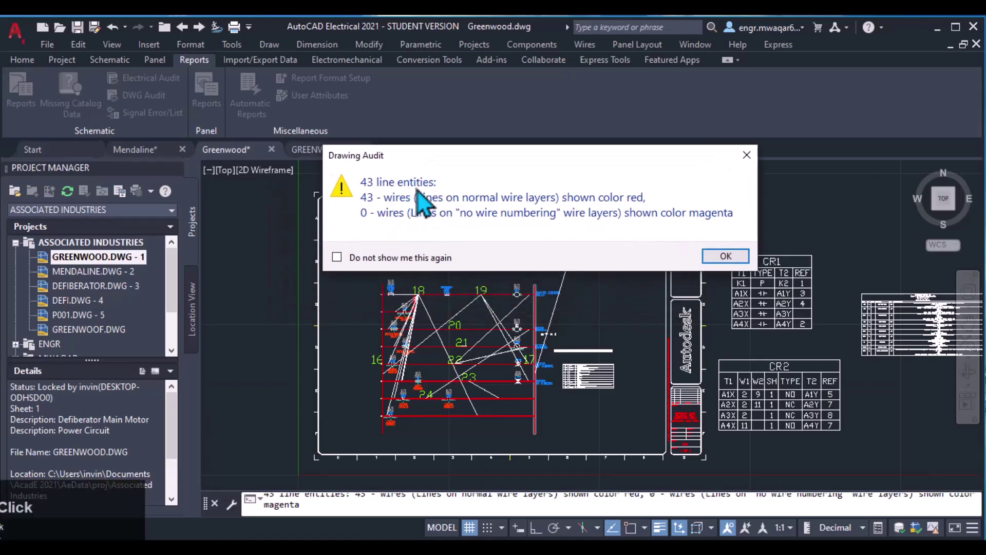
{"action": "mouse_move", "coordinate": [482, 191]}
{"action": "left_mouse_down"}
{"action": "mouse_move", "coordinate": [612, 171]}
{"action": "mouse_move", "coordinate": [683, 139]}
{"action": "left_mouse_up"}
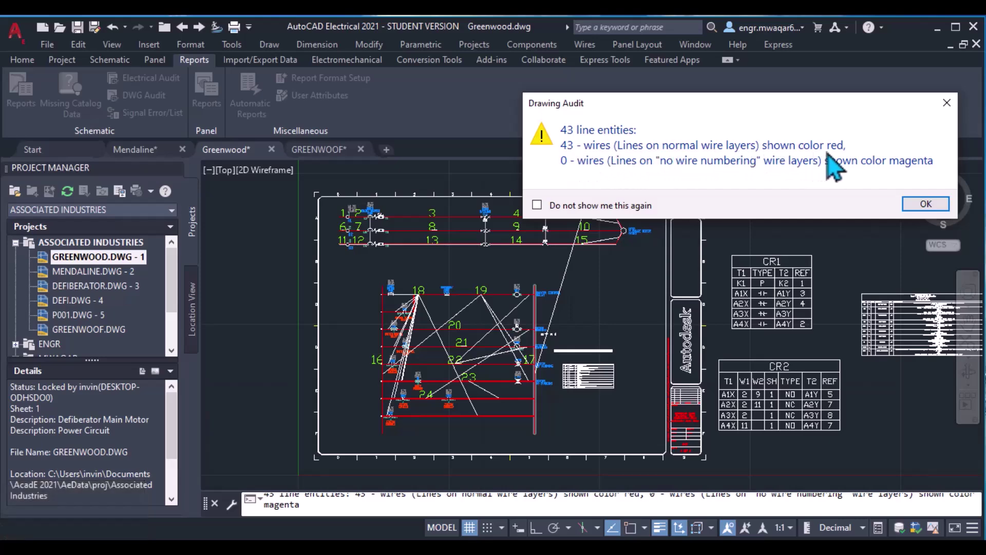
{"action": "left_click", "coordinate": [926, 203]}
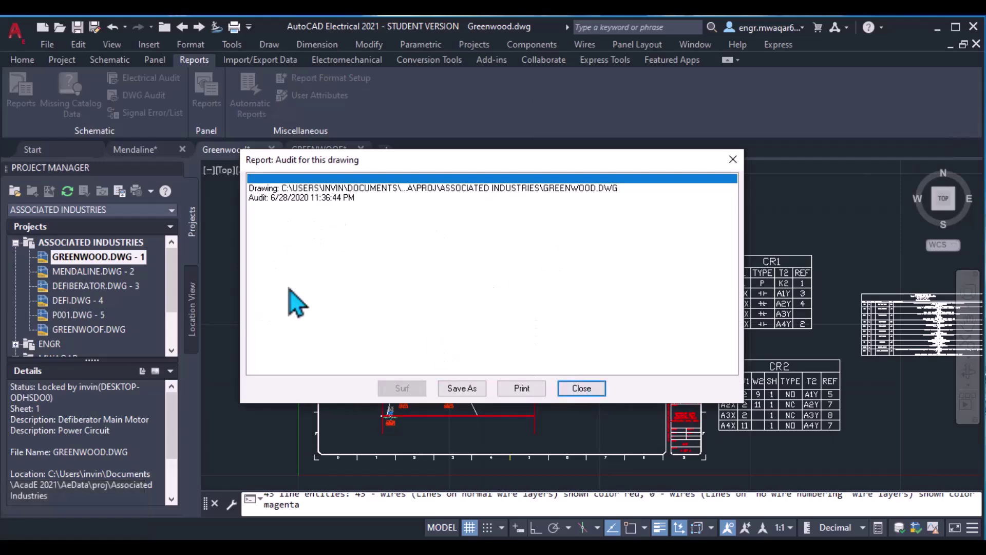
{"action": "left_click", "coordinate": [581, 388]}
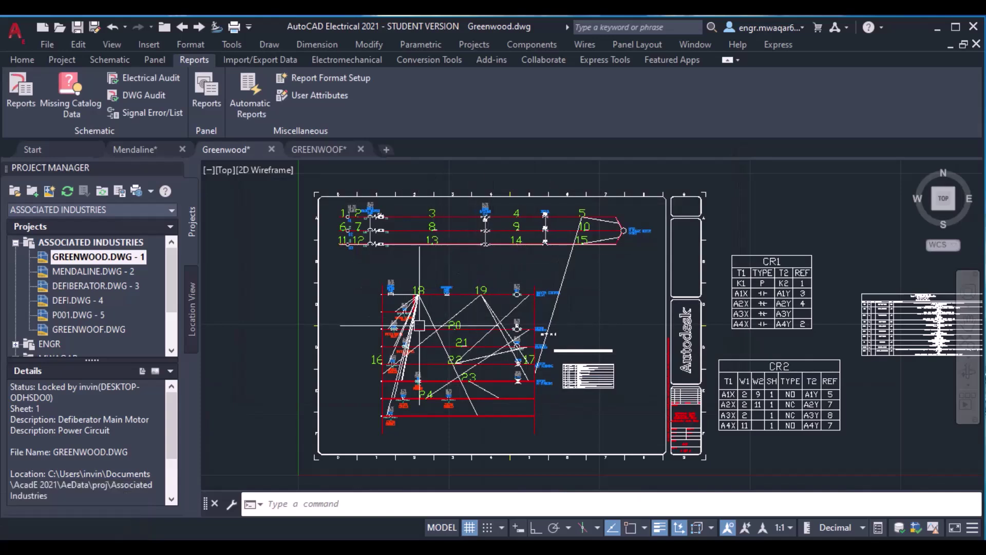
Inspect the audited wires of the three-phase power circuit and the control ladder in the Greenwood drawing.
{"action": "key", "text": "XF86MonBrightnessUp"}
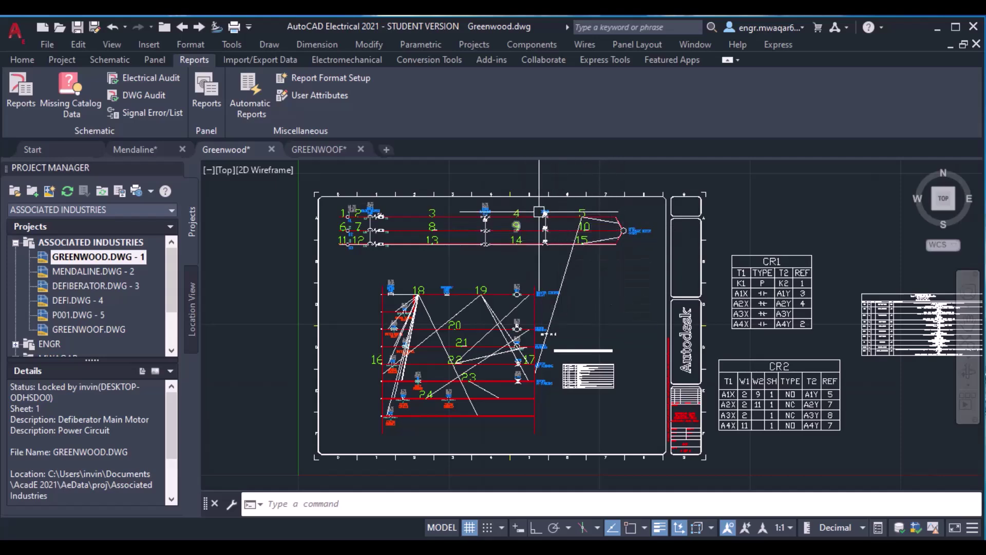
{"action": "scroll", "coordinate": [587, 224], "scroll_direction": "up", "scroll_amount": 2}
{"action": "scroll", "coordinate": [588, 224], "scroll_direction": "up", "scroll_amount": 2}
{"action": "scroll", "coordinate": [587, 224], "scroll_direction": "down", "scroll_amount": 2}
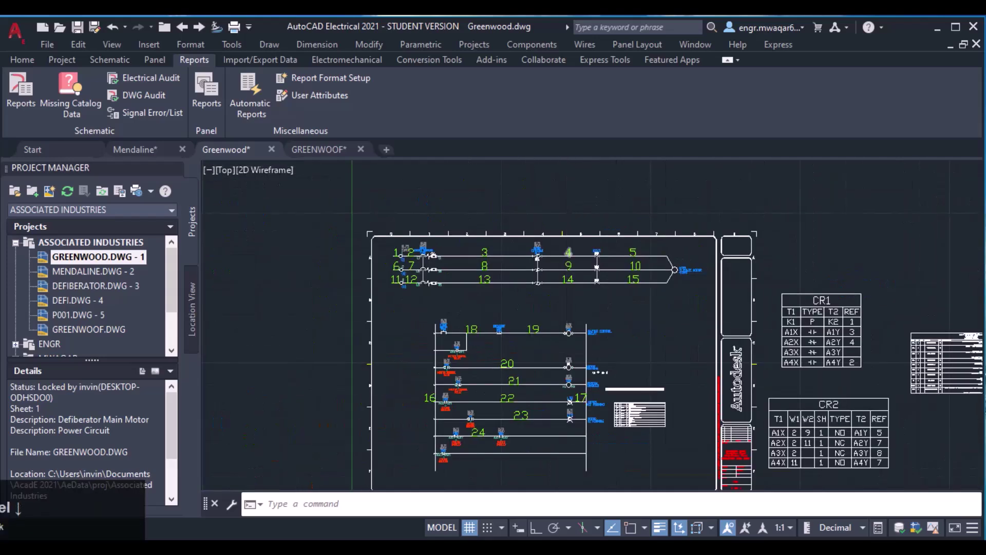
{"action": "middle_click_drag", "start_coordinate": [387, 198], "coordinate": [526, 220]}
{"action": "scroll", "coordinate": [519, 243], "scroll_direction": "down", "scroll_amount": 3}
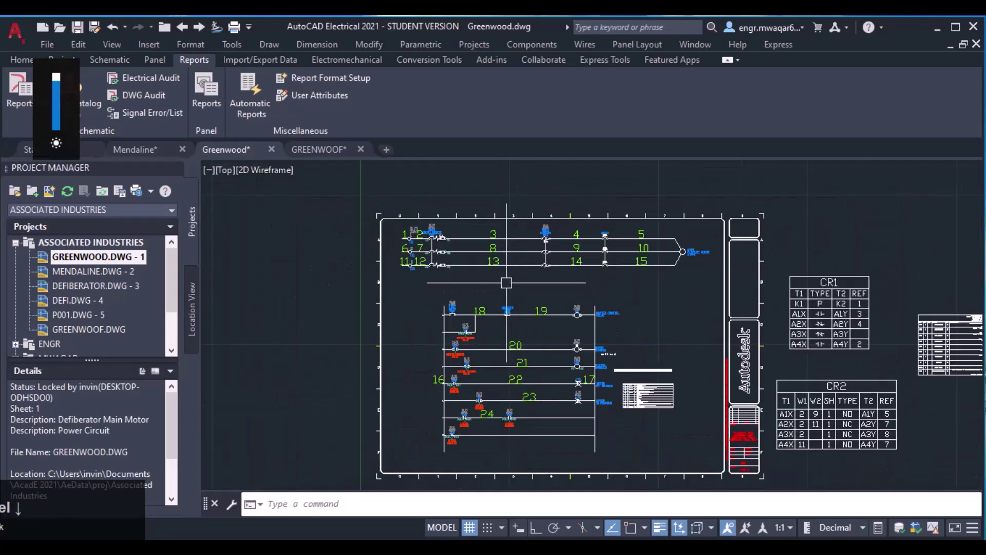
{"action": "scroll", "coordinate": [479, 232], "scroll_direction": "up", "scroll_amount": 4}
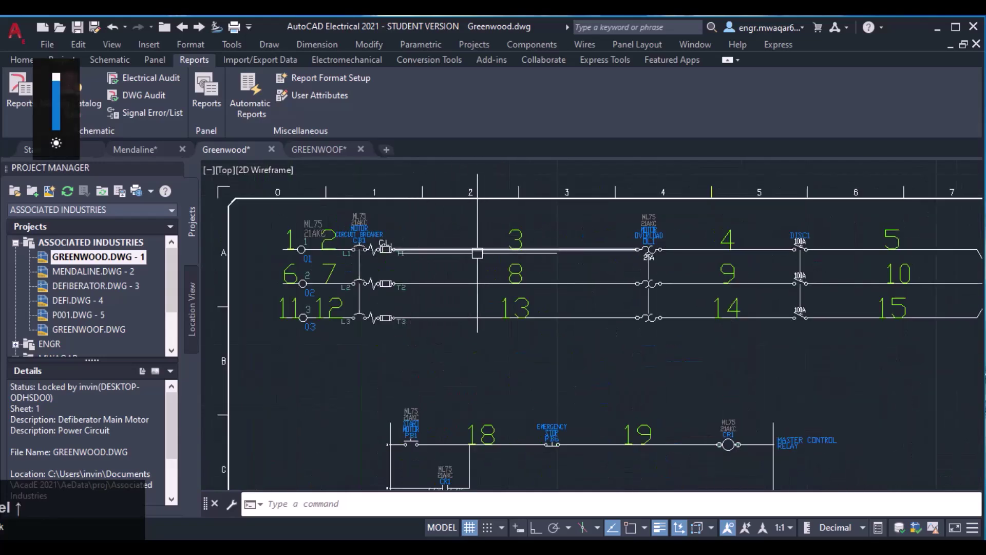
{"action": "scroll", "coordinate": [529, 242], "scroll_direction": "up", "scroll_amount": 2}
{"action": "scroll", "coordinate": [526, 278], "scroll_direction": "down", "scroll_amount": 5}
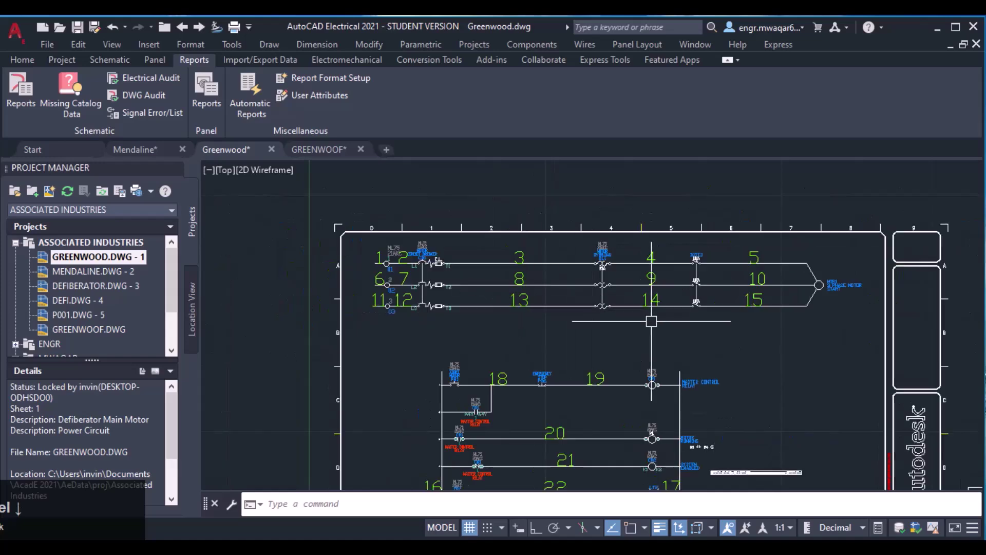
{"action": "middle_click", "coordinate": [533, 260]}
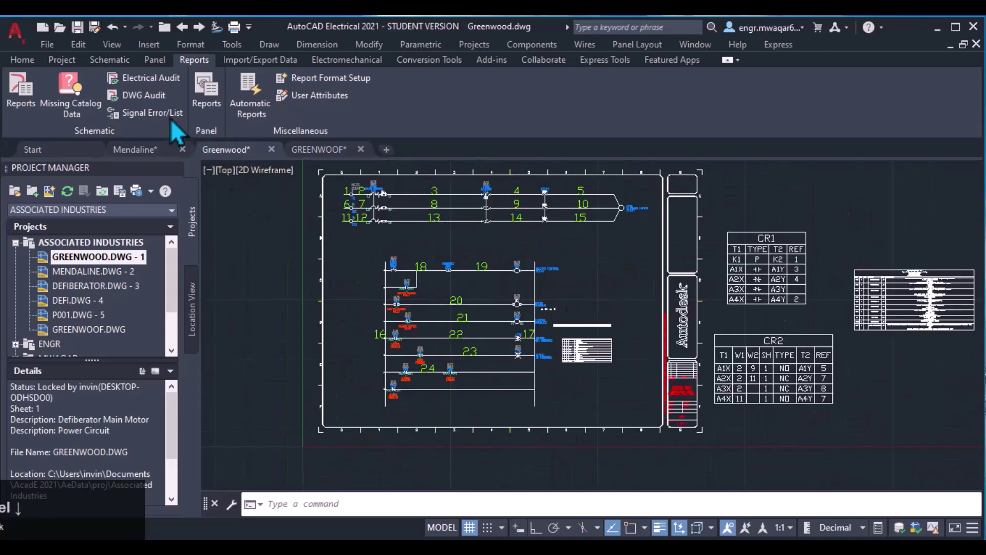
Generate the project-wide Wire Signal Source/Destination codes report, review the codes used, and close it.
{"action": "left_click", "coordinate": [146, 115]}
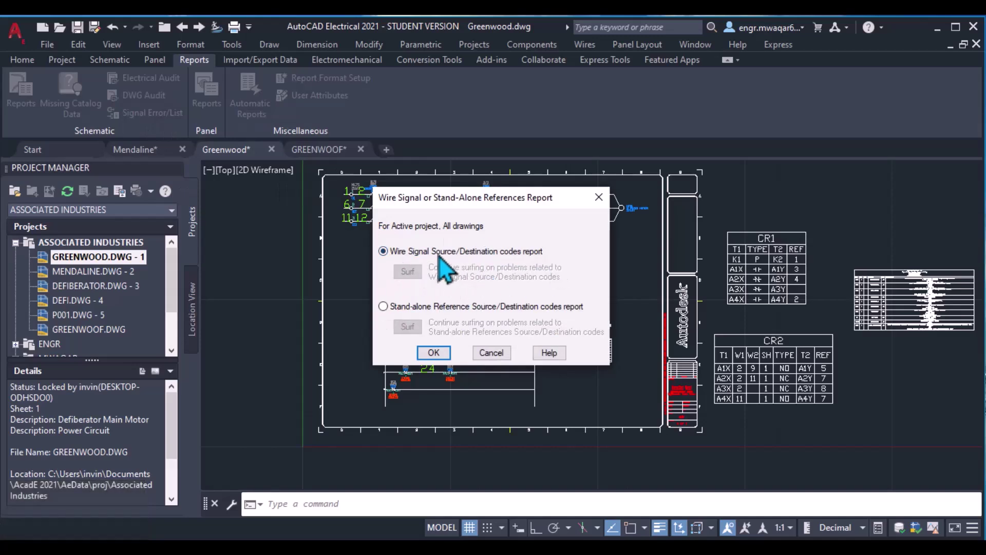
{"action": "left_click_drag", "start_coordinate": [471, 198], "coordinate": [482, 111]}
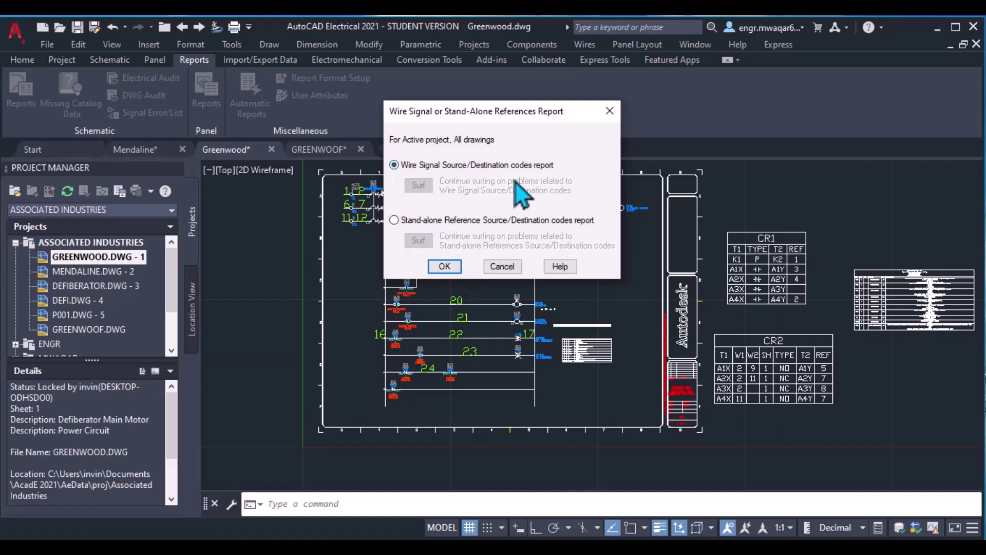
{"action": "left_click", "coordinate": [444, 266]}
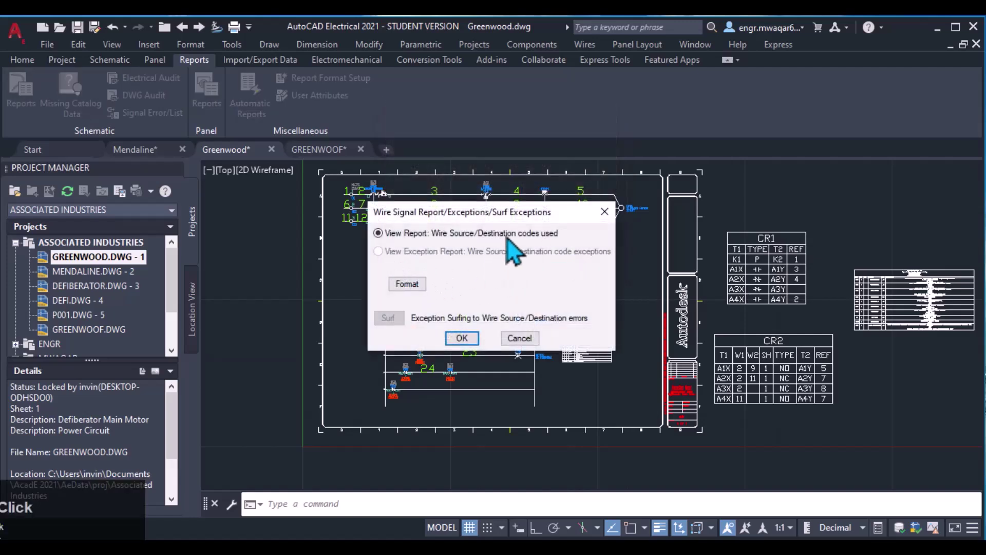
{"action": "left_click", "coordinate": [470, 343]}
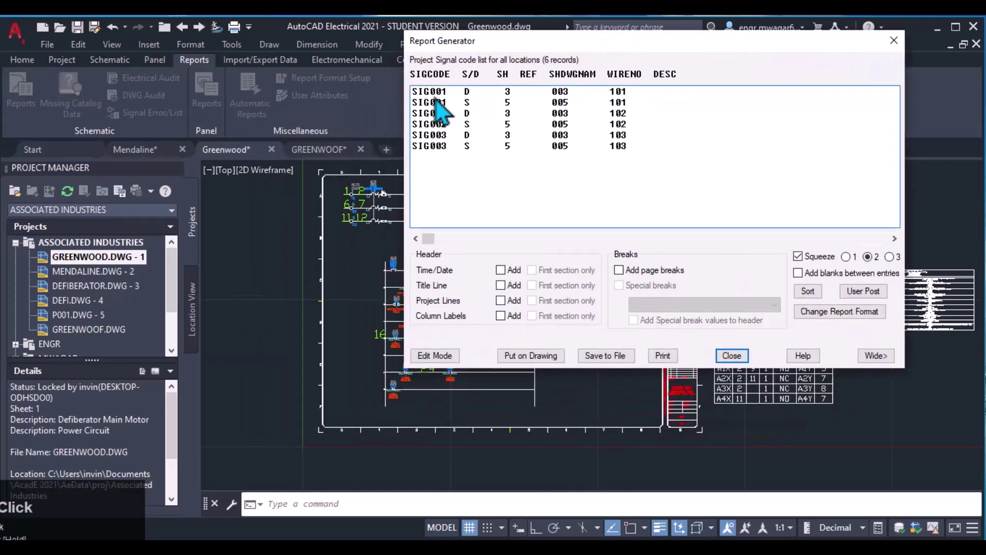
{"action": "left_click_drag", "start_coordinate": [565, 40], "coordinate": [766, 44]}
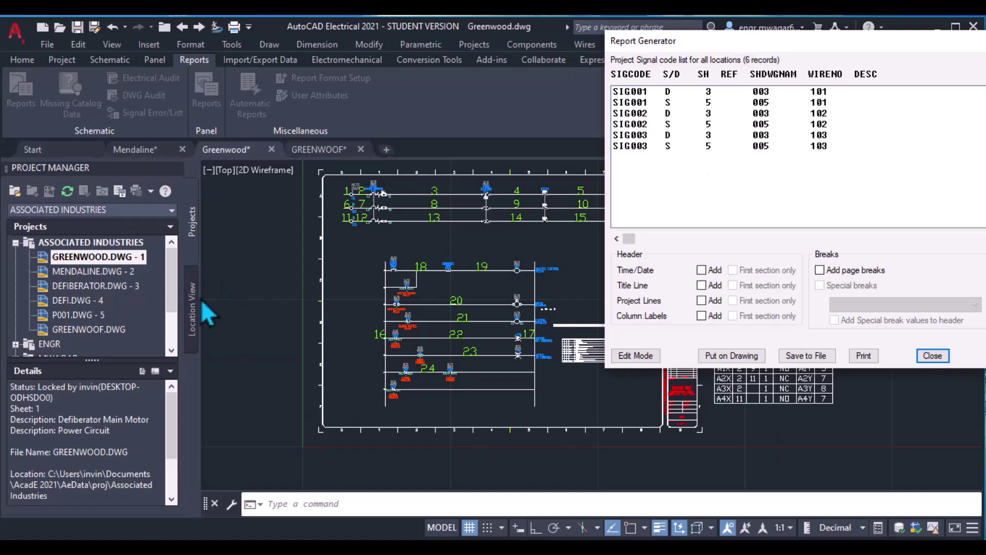
{"action": "left_click", "coordinate": [932, 355]}
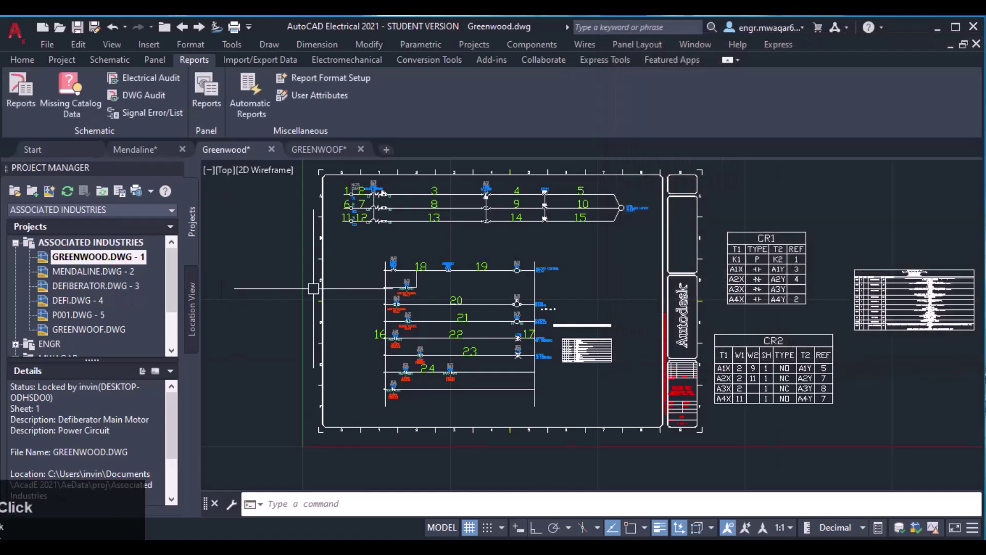
Open DEFIBERATOR.DWG and P001.DWG from the project and inspect the signal wires 101 to 103 beside push buttons PB3 to PB5.
{"action": "left_click", "coordinate": [106, 289]}
{"action": "double_click", "coordinate": [107, 288]}
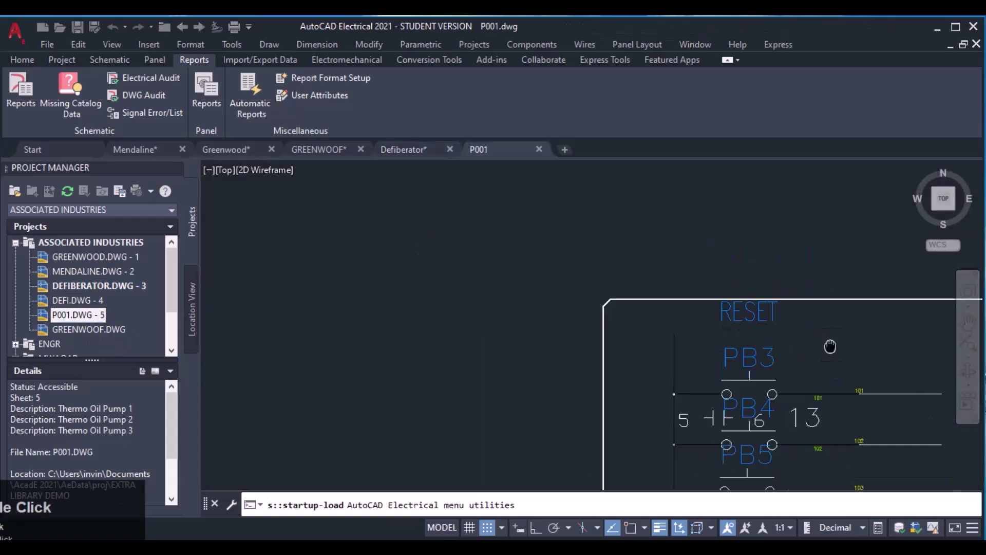
{"action": "middle_click_drag", "start_coordinate": [828, 346], "coordinate": [469, 215]}
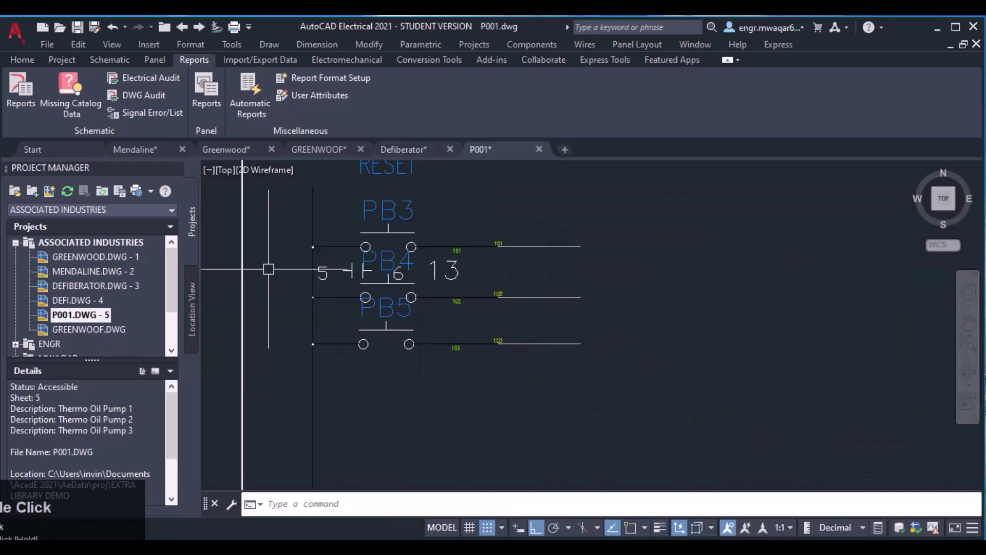
Return to the Greenwood drawing and examine its ladder circuit and the report tables placed on the sheet.
{"action": "left_click", "coordinate": [218, 154]}
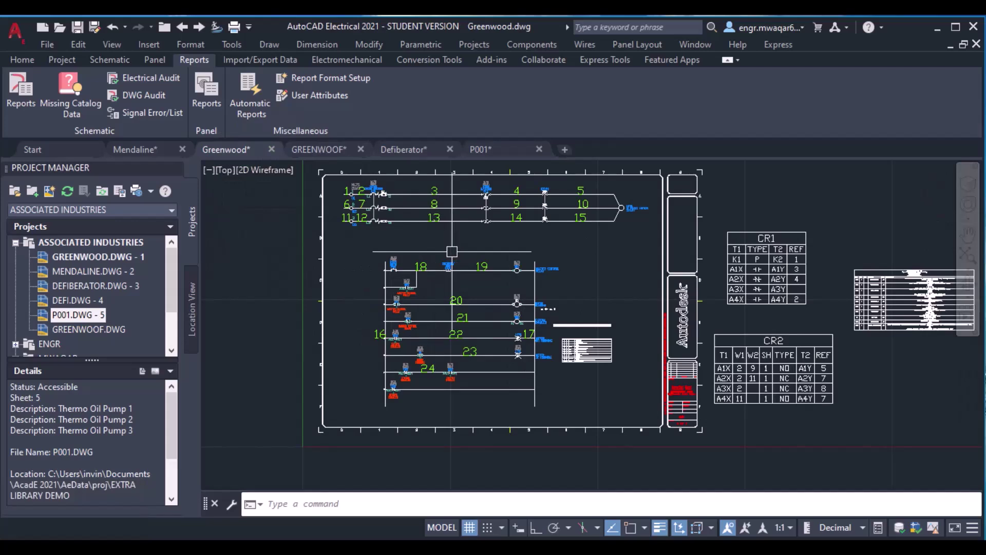
{"action": "mouse_move", "coordinate": [420, 260]}
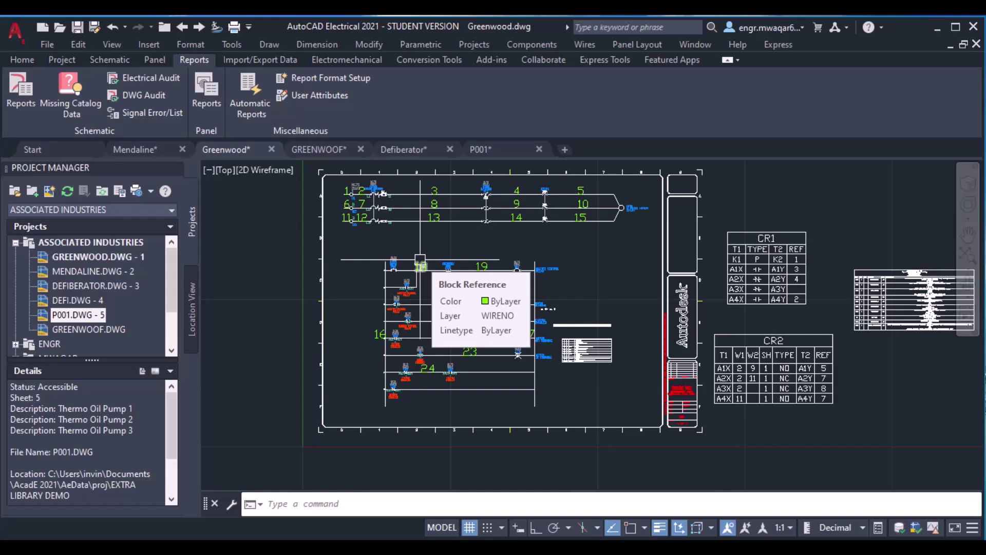
{"action": "scroll", "coordinate": [420, 265], "scroll_direction": "up", "scroll_amount": 3}
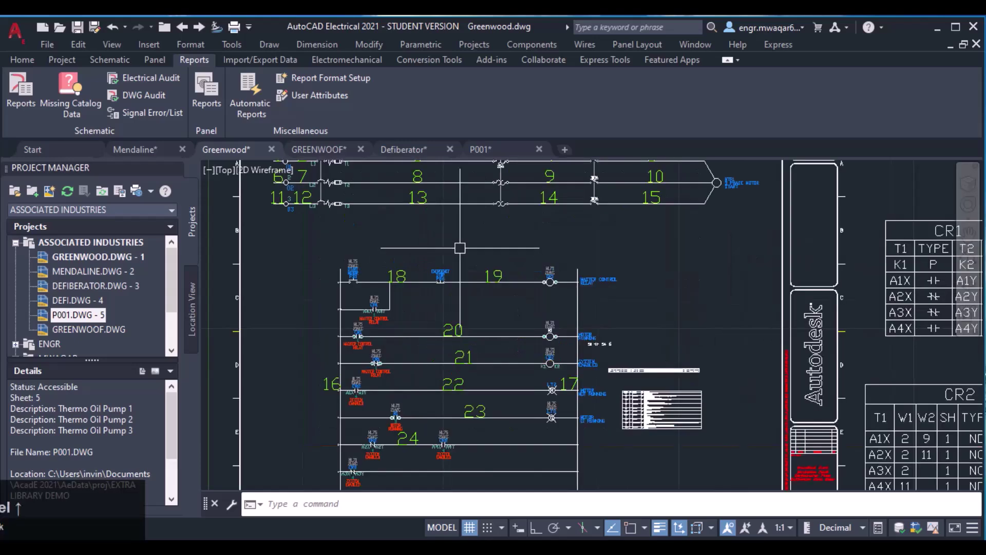
{"action": "middle_click_drag", "start_coordinate": [420, 265], "coordinate": [429, 240]}
{"action": "scroll", "coordinate": [414, 256], "scroll_direction": "down", "scroll_amount": 3}
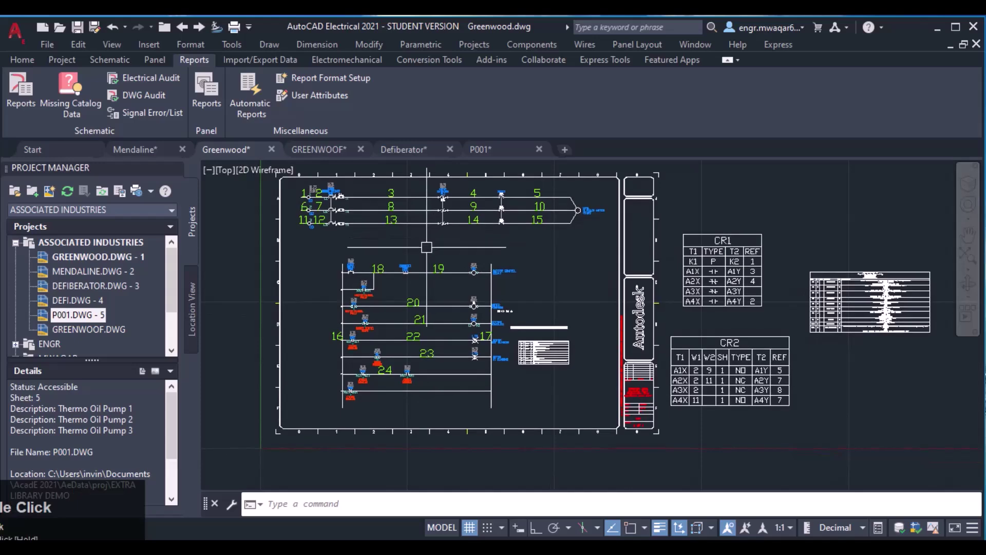
{"action": "scroll", "coordinate": [479, 353], "scroll_direction": "up", "scroll_amount": 5}
{"action": "scroll", "coordinate": [438, 324], "scroll_direction": "up", "scroll_amount": 6}
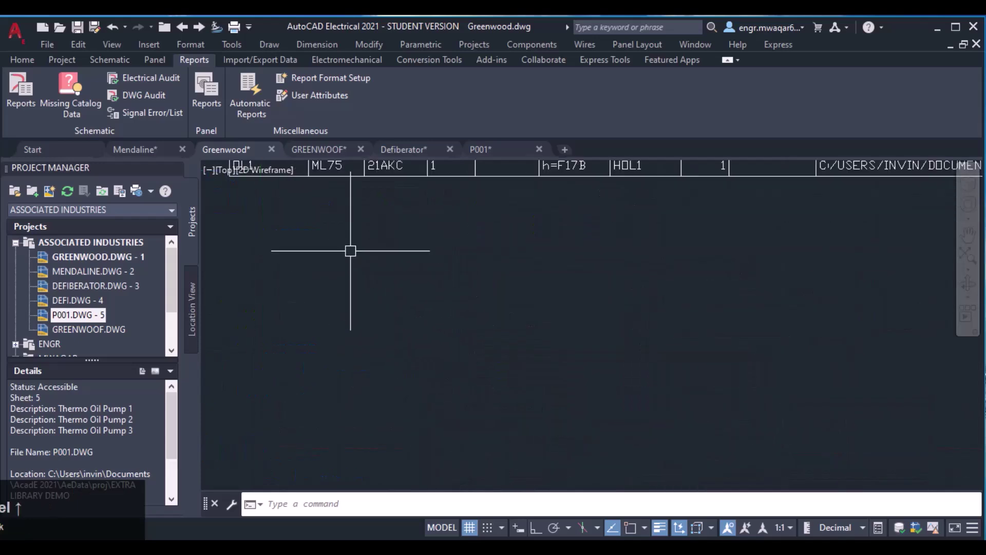
{"action": "scroll", "coordinate": [348, 247], "scroll_direction": "down", "scroll_amount": 4}
{"action": "middle_click_drag", "start_coordinate": [374, 238], "coordinate": [333, 273]}
{"action": "scroll", "coordinate": [333, 273], "scroll_direction": "down", "scroll_amount": 2}
{"action": "scroll", "coordinate": [363, 267], "scroll_direction": "up", "scroll_amount": 4}
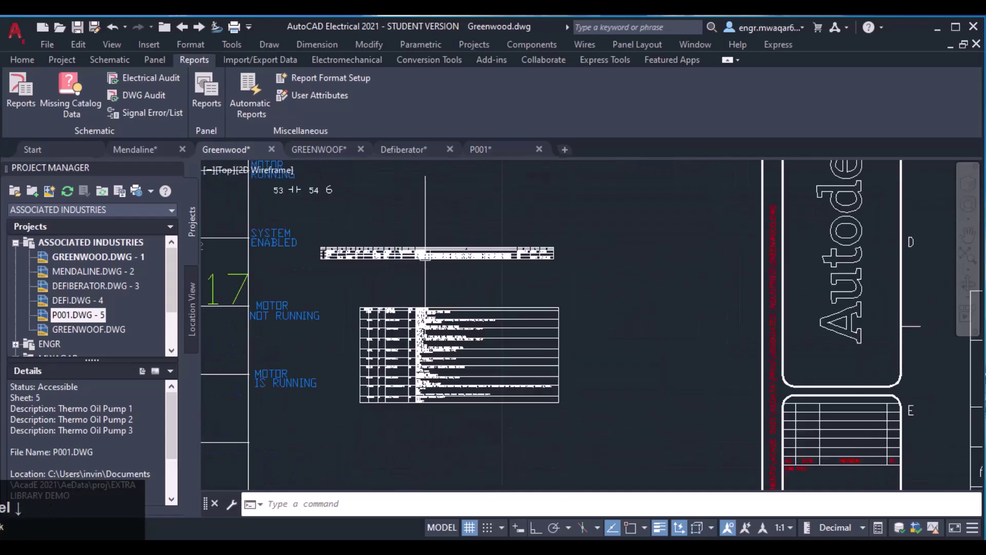
{"action": "scroll", "coordinate": [489, 242], "scroll_direction": "down", "scroll_amount": 2}
{"action": "scroll", "coordinate": [470, 230], "scroll_direction": "down", "scroll_amount": 1}
{"action": "scroll", "coordinate": [470, 230], "scroll_direction": "down", "scroll_amount": 3}
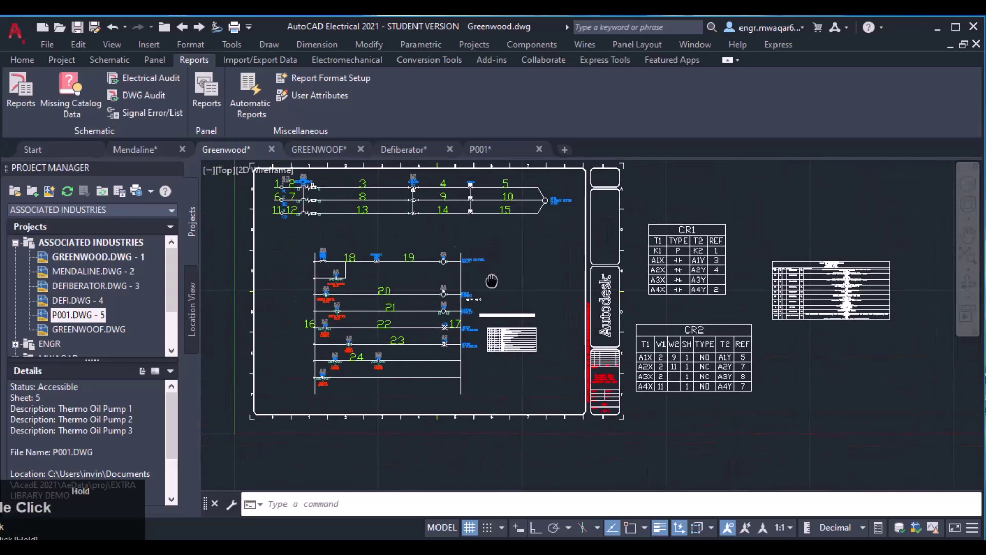
{"action": "scroll", "coordinate": [504, 282], "scroll_direction": "up", "scroll_amount": 1}
{"action": "middle_click_drag", "start_coordinate": [504, 282], "coordinate": [516, 286]}
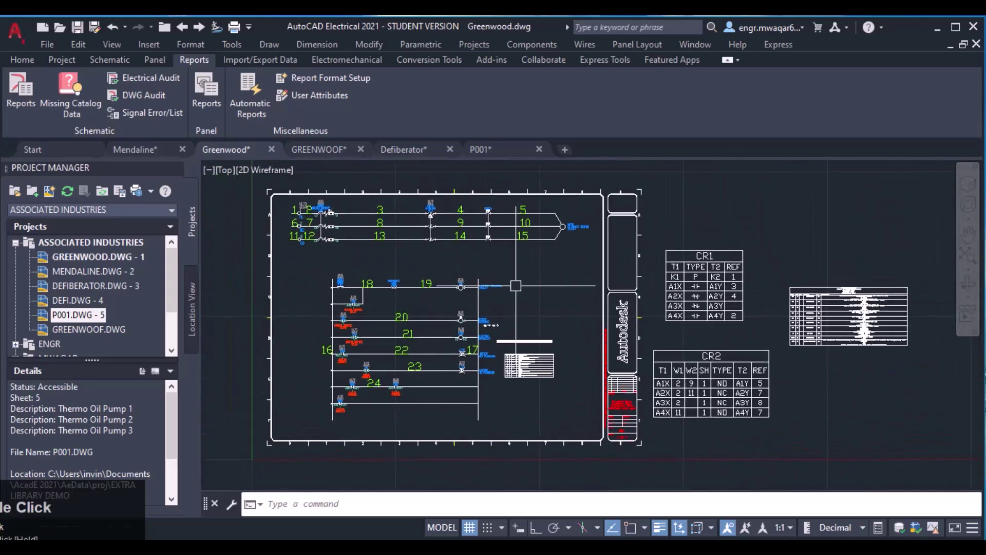